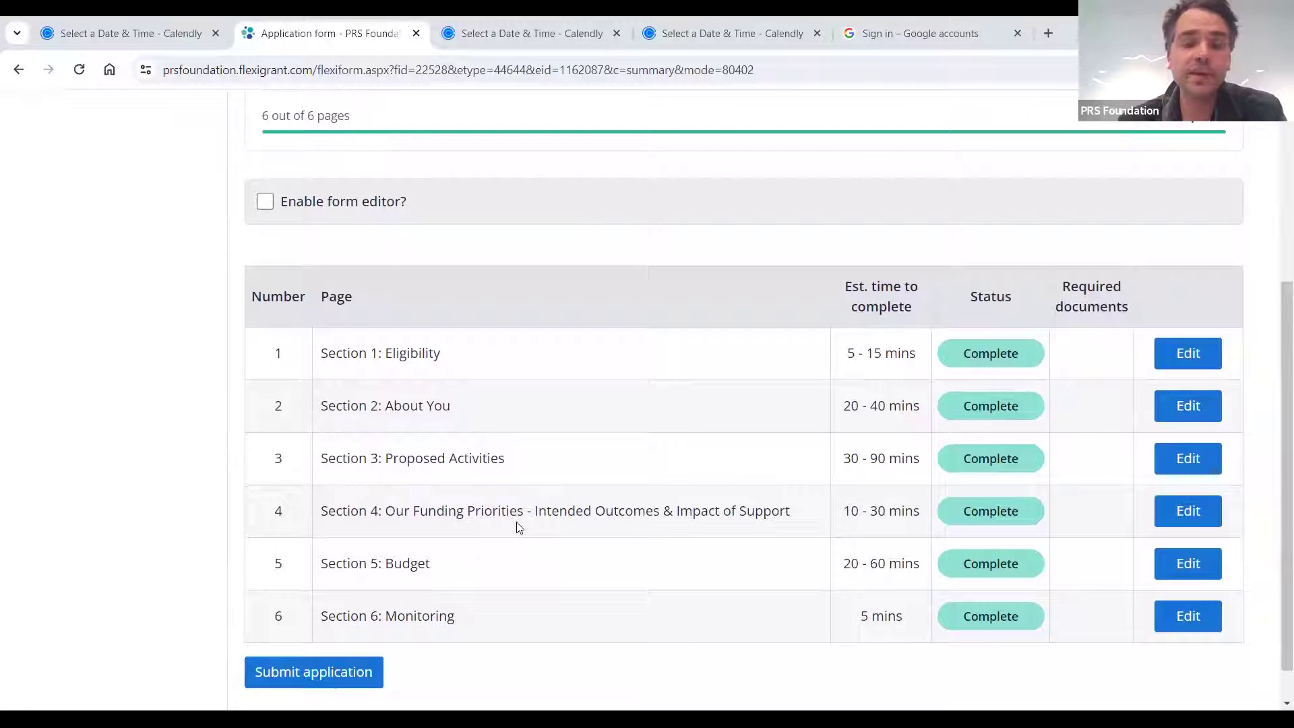
Open Section 1: Eligibility of the application form for editing
scroll(519, 527, down, 1)
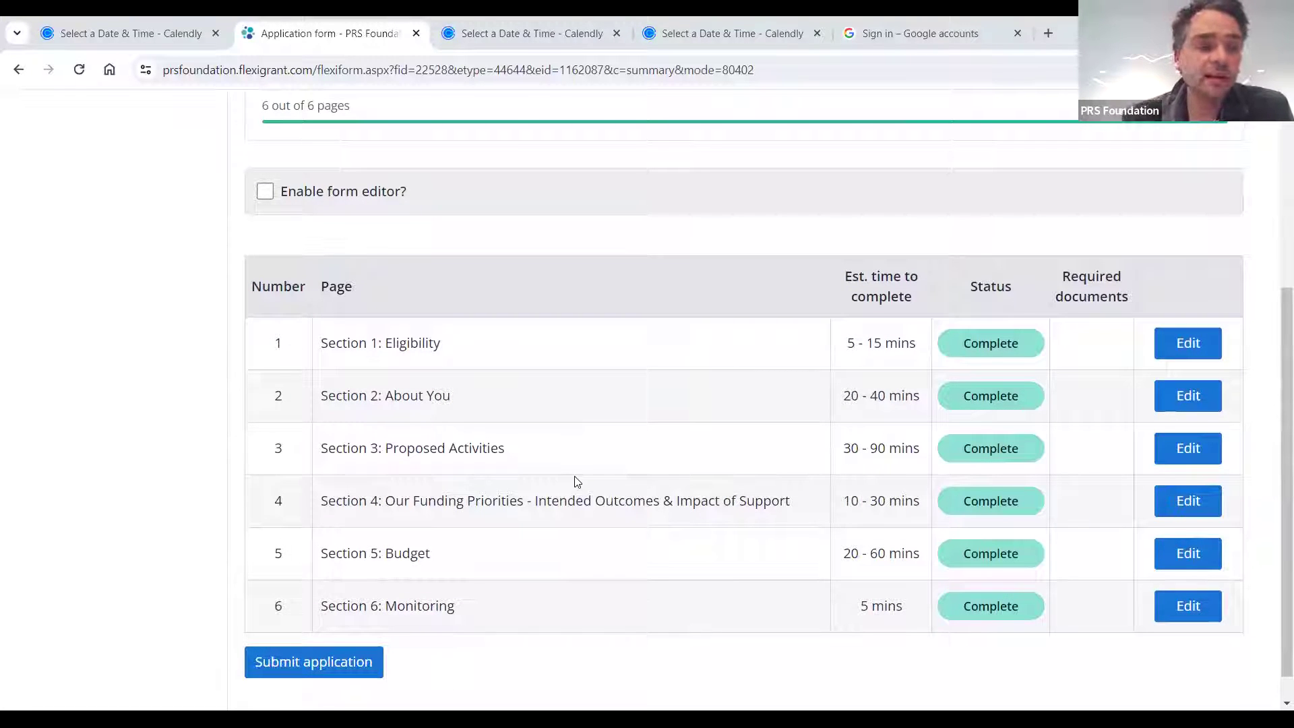
scroll(575, 481, down, 1)
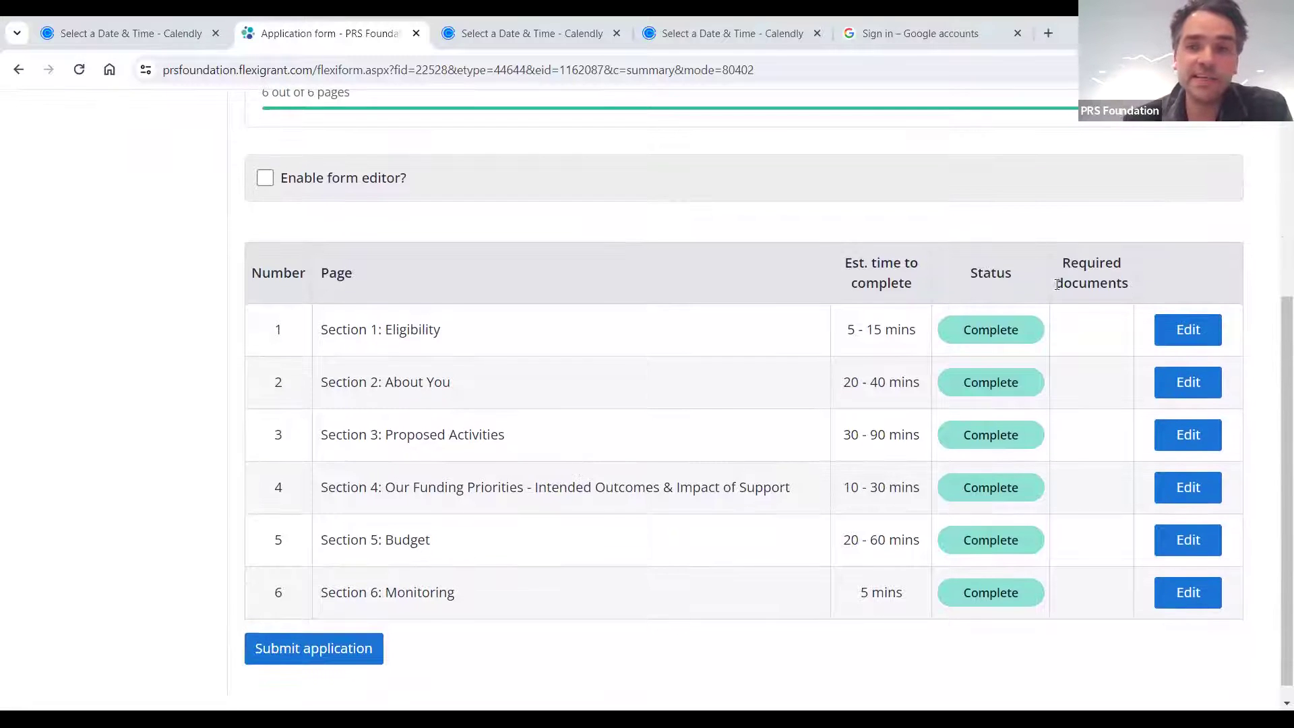
click(1188, 335)
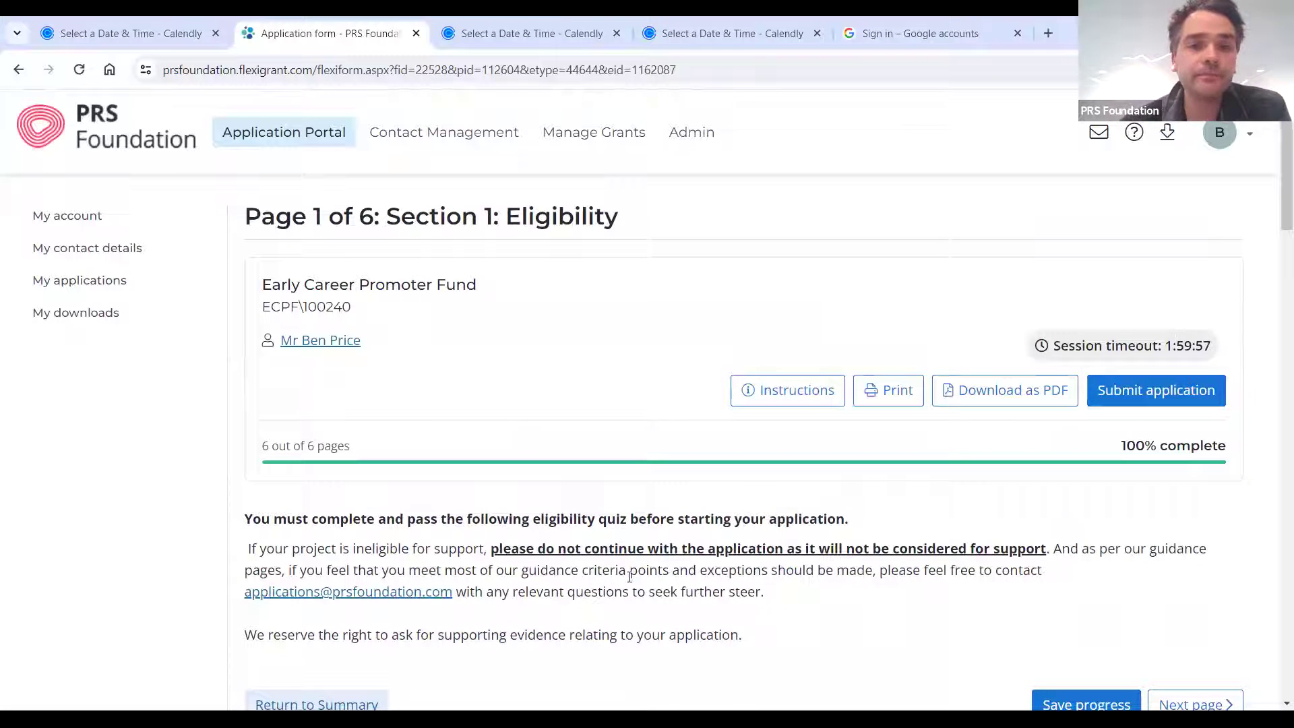
Review the eligibility quiz introduction and the questions on guidance pages, location in England and activity dates
scroll(466, 612, down, 3)
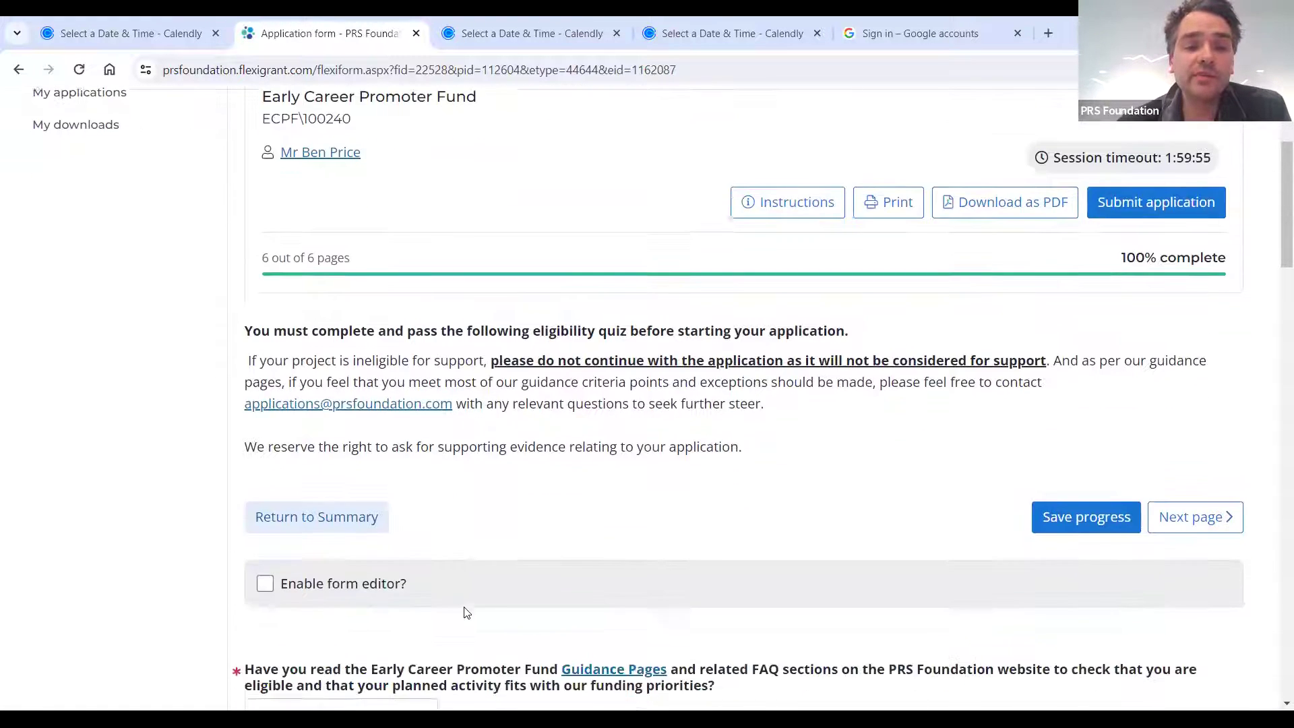
scroll(466, 613, down, 2)
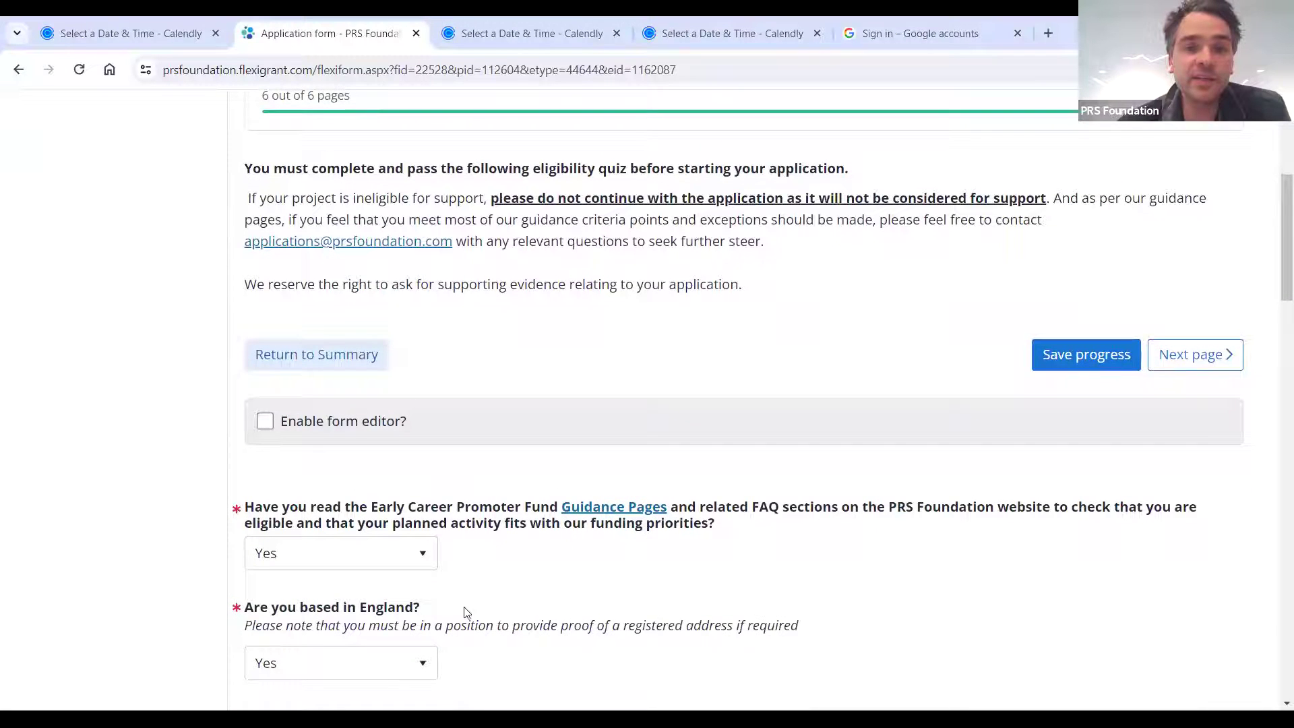
scroll(465, 612, down, 2)
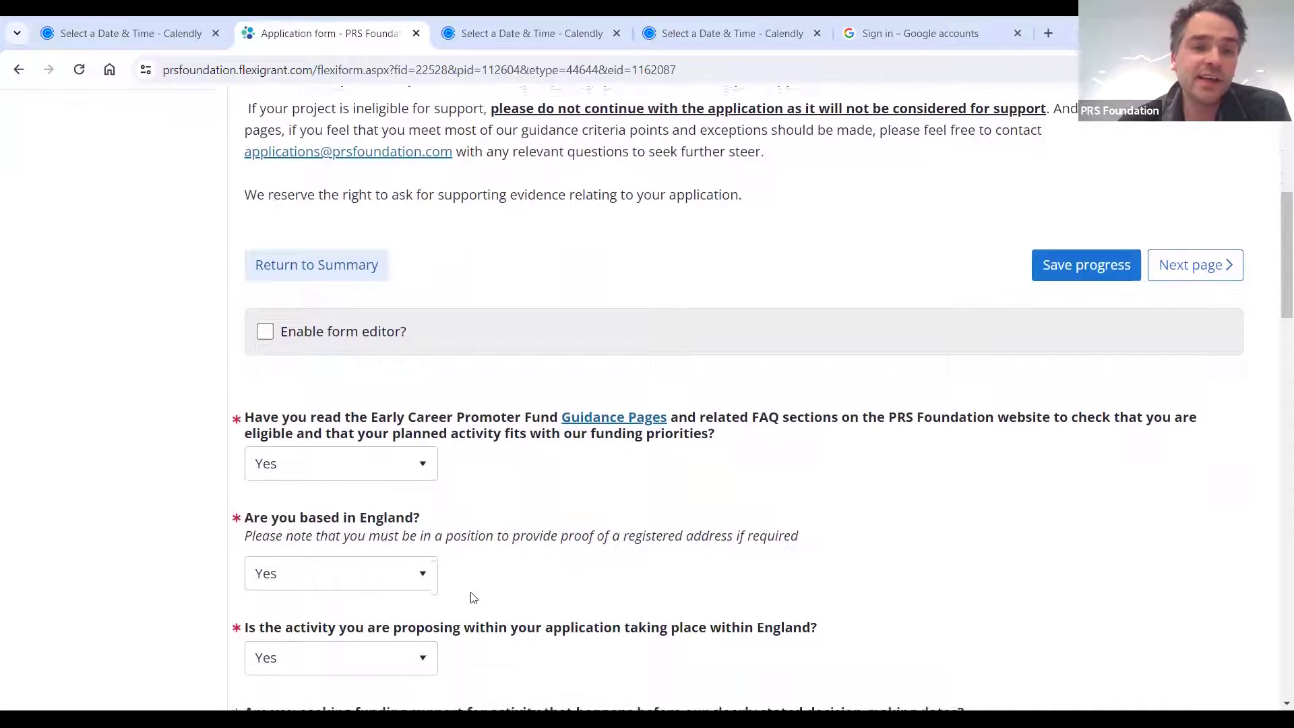
scroll(472, 598, down, 1)
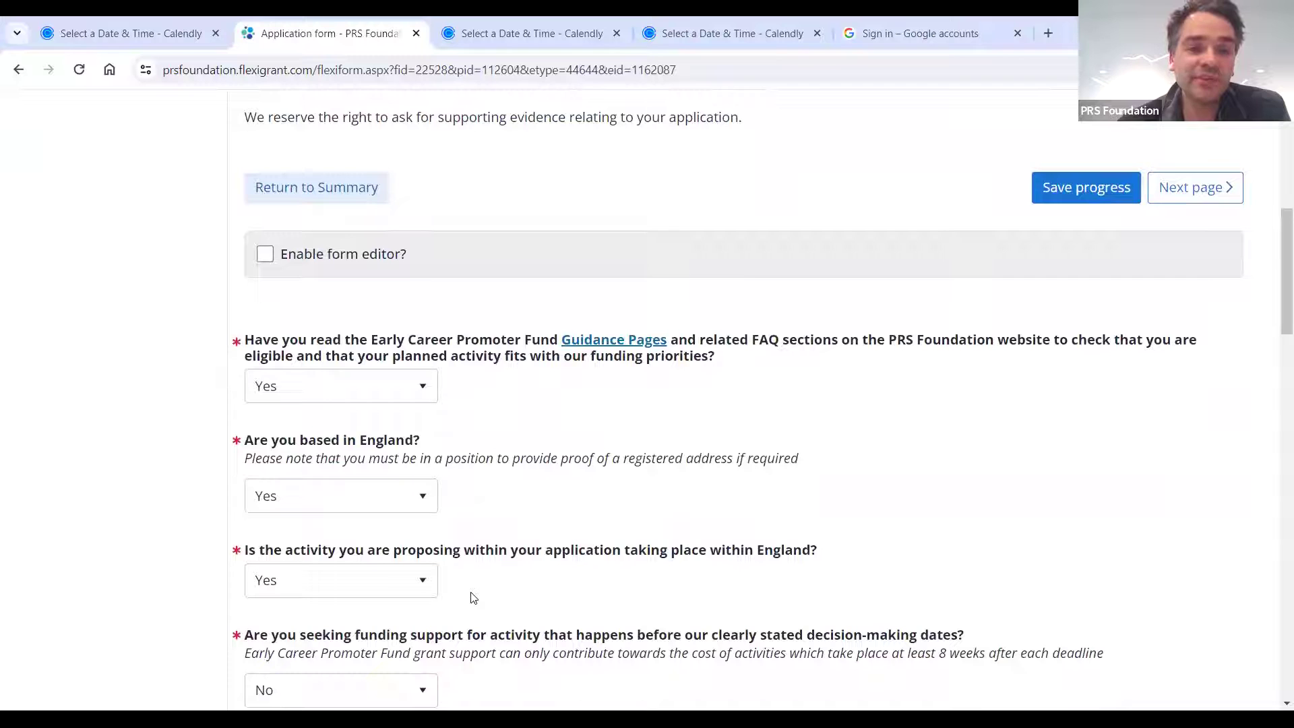
right_click(473, 598)
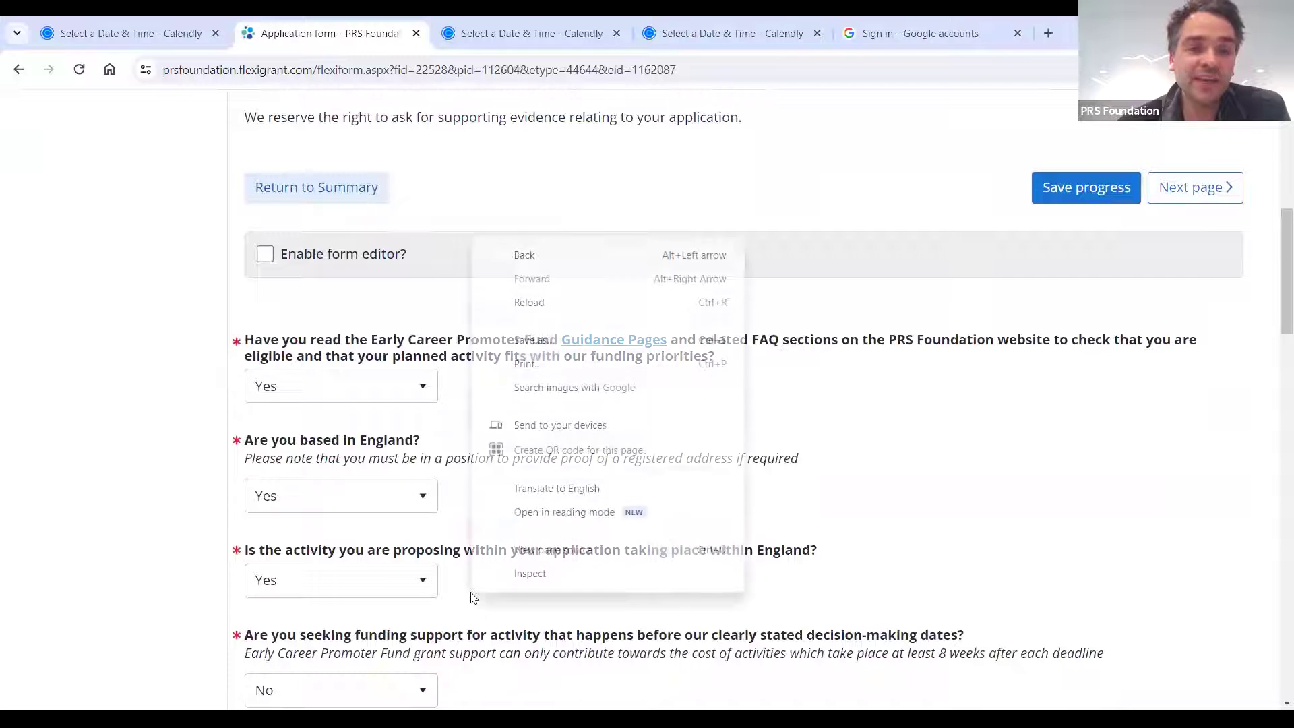
click(888, 411)
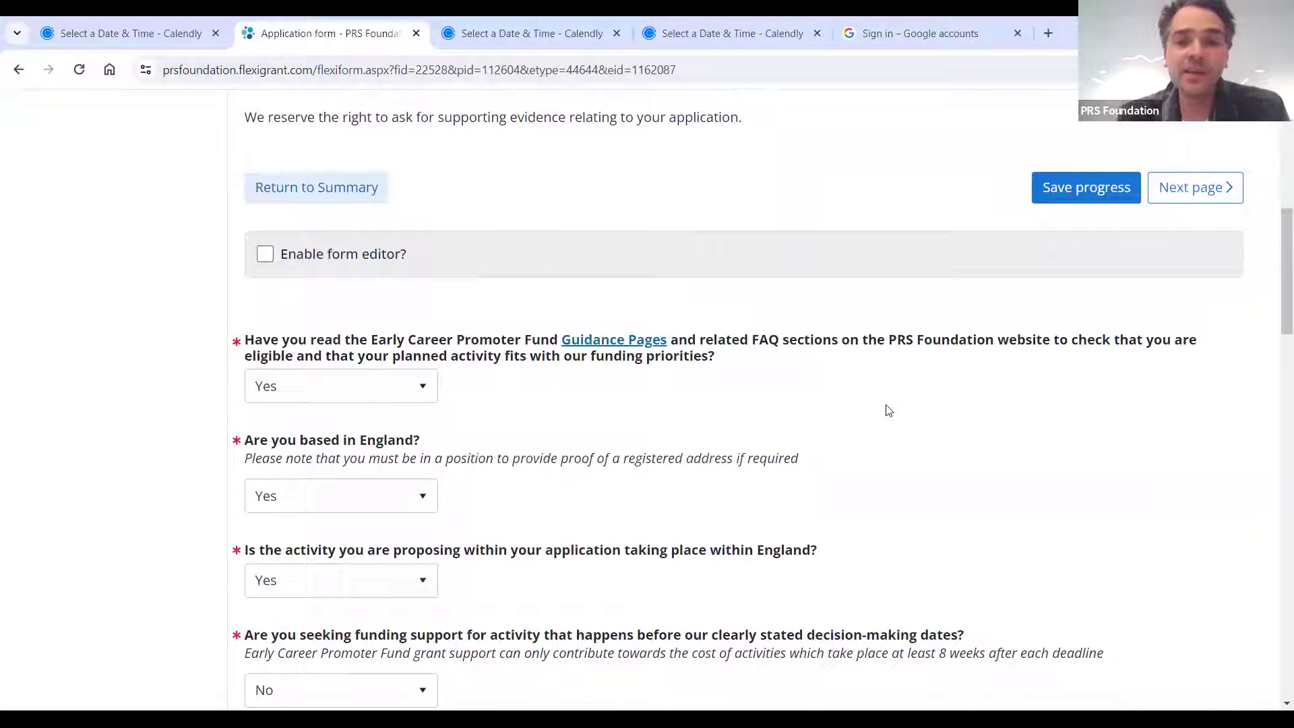
scroll(889, 413, down, 1)
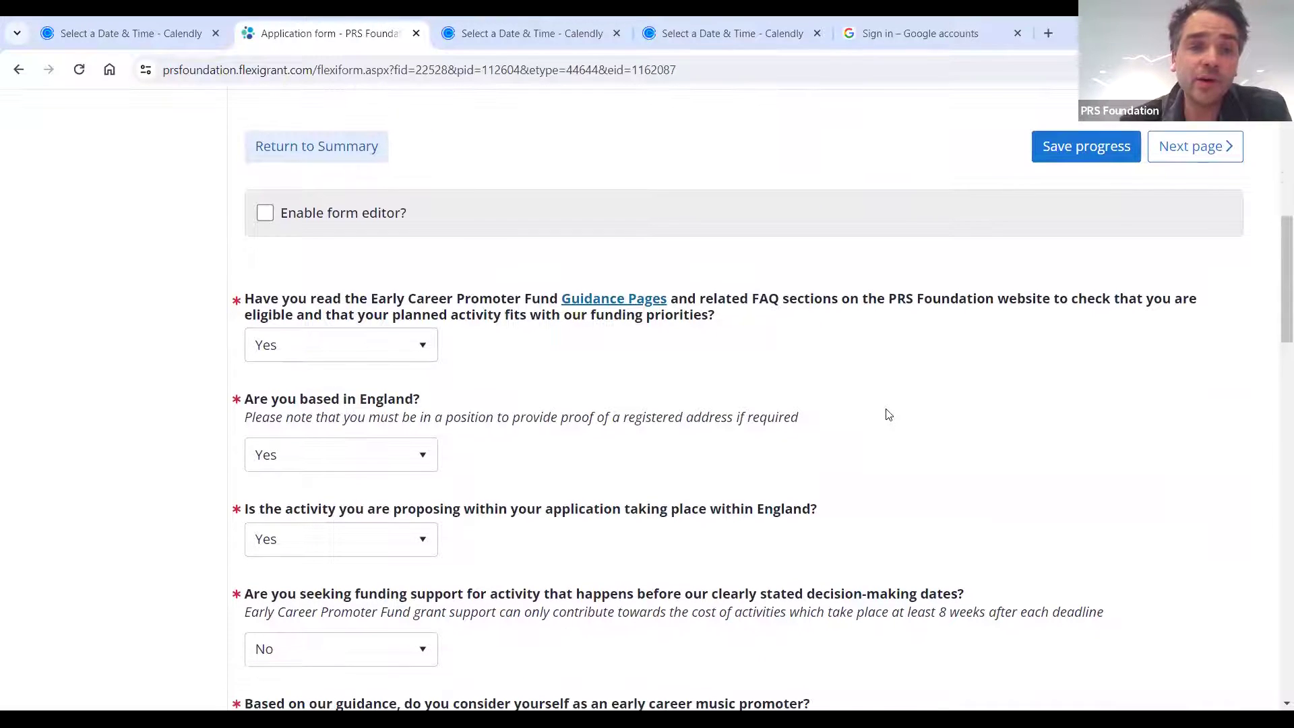
scroll(888, 414, down, 2)
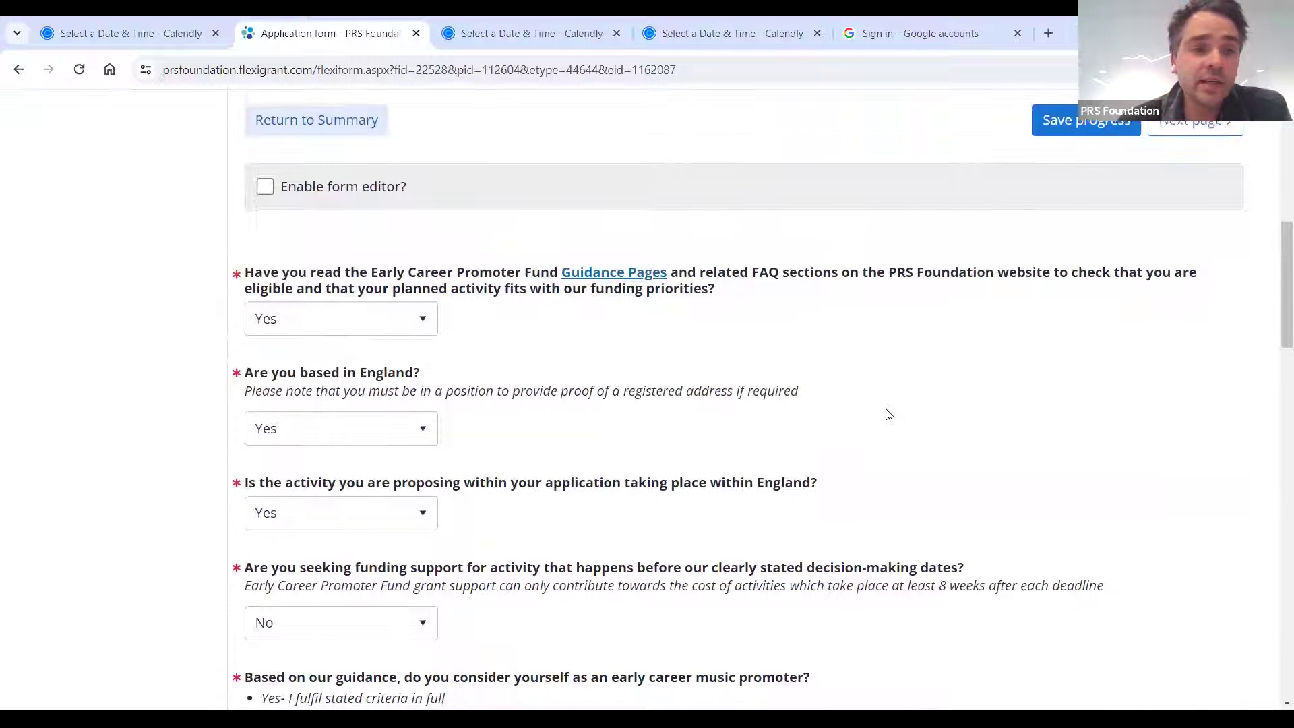
scroll(889, 414, down, 1)
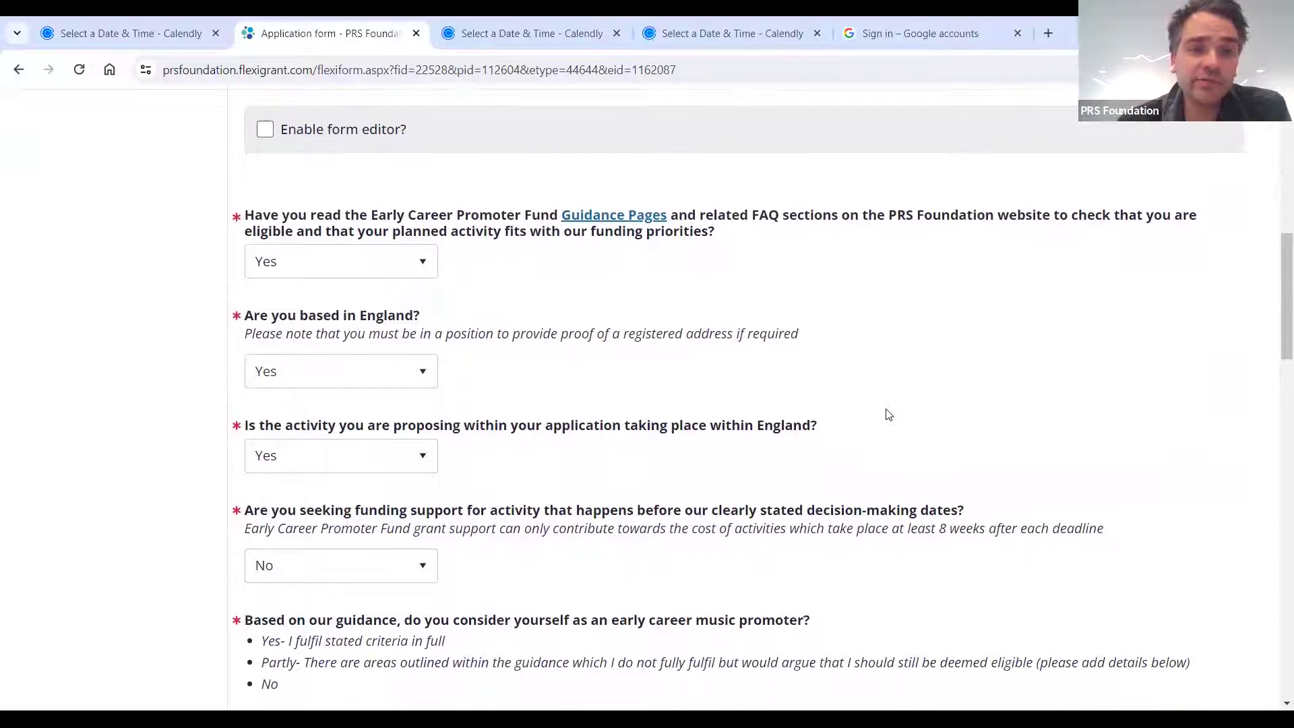
scroll(889, 414, down, 1)
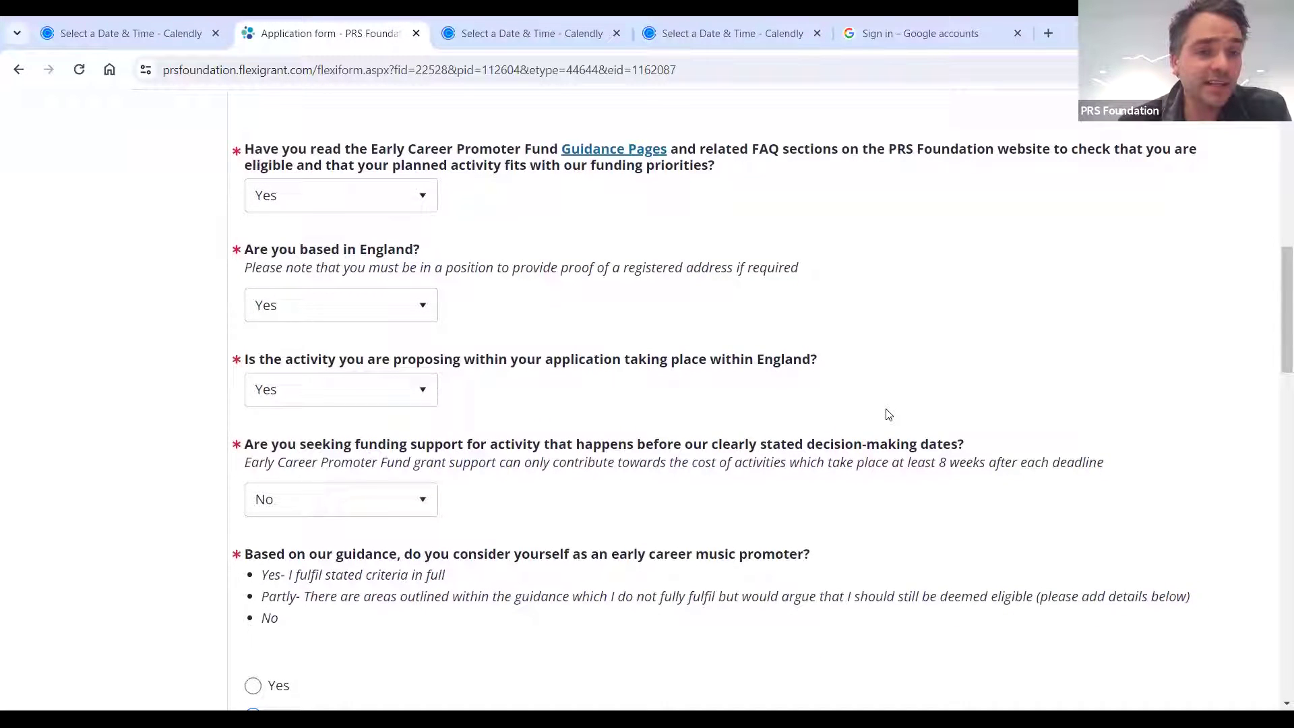
scroll(888, 408, down, 1)
scroll(888, 408, down, 1)
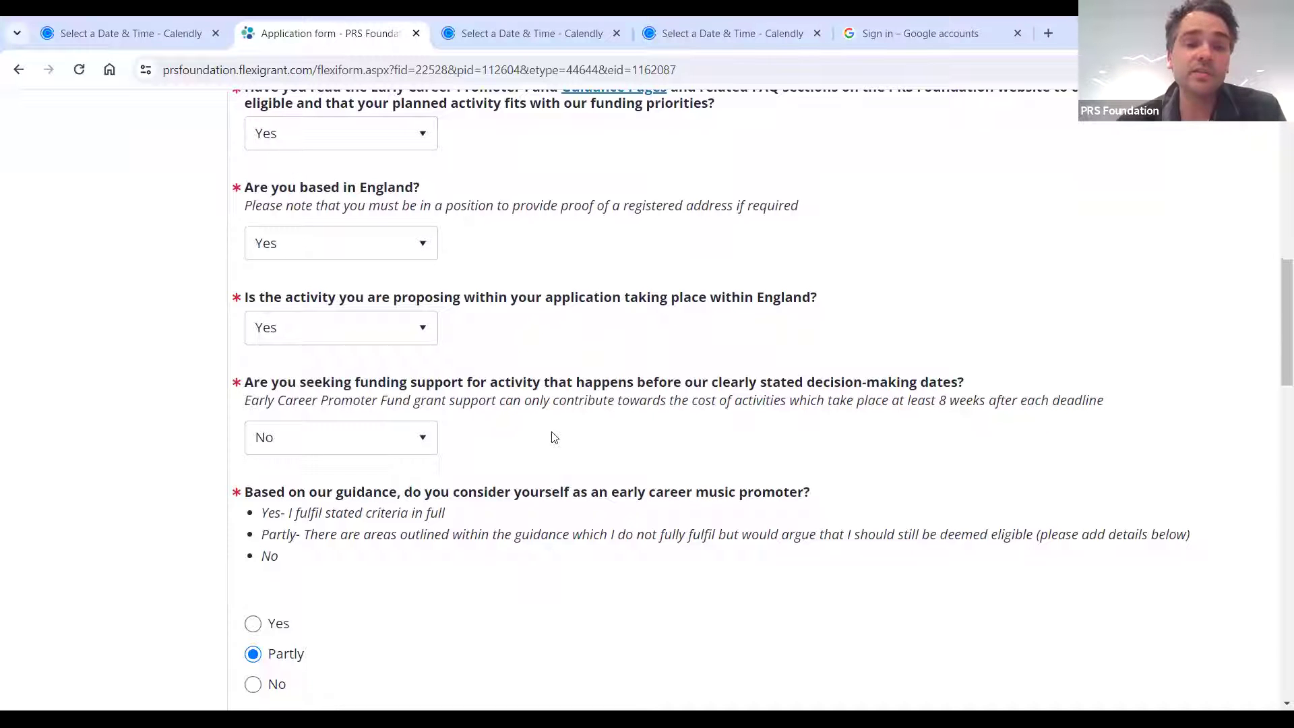
Switch the early career music promoter answer to Yes and return it to Partly
scroll(541, 462, down, 1)
scroll(541, 462, down, 1)
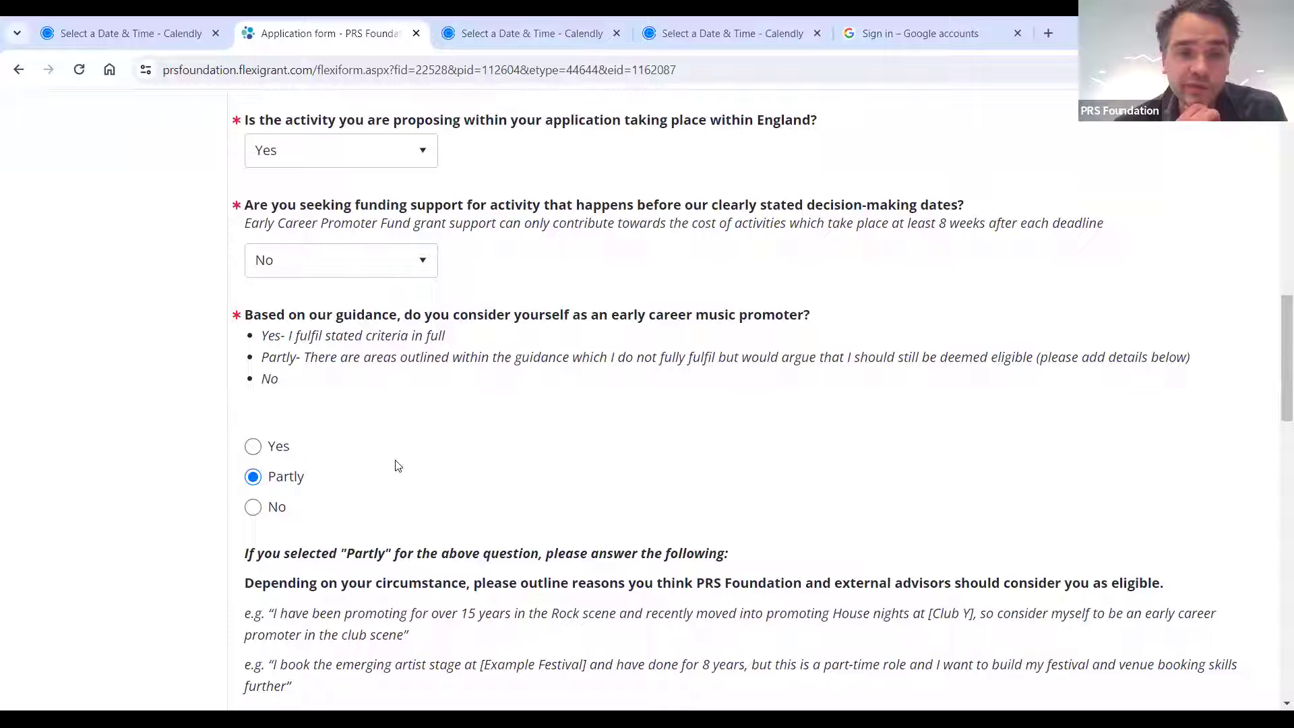
click(253, 449)
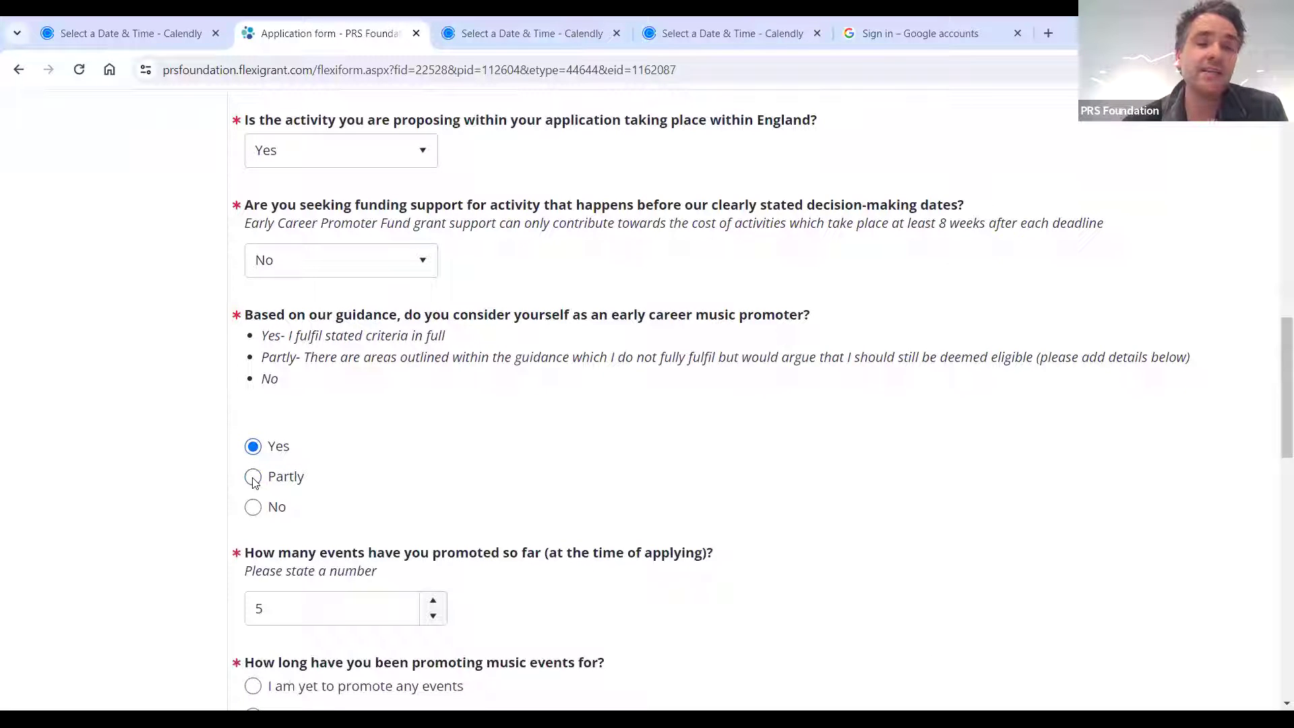
click(254, 480)
Examine the explanation required for a Partly answer and the questions on events promoted and length of promoting experience
scroll(367, 551, down, 1)
scroll(367, 551, down, 3)
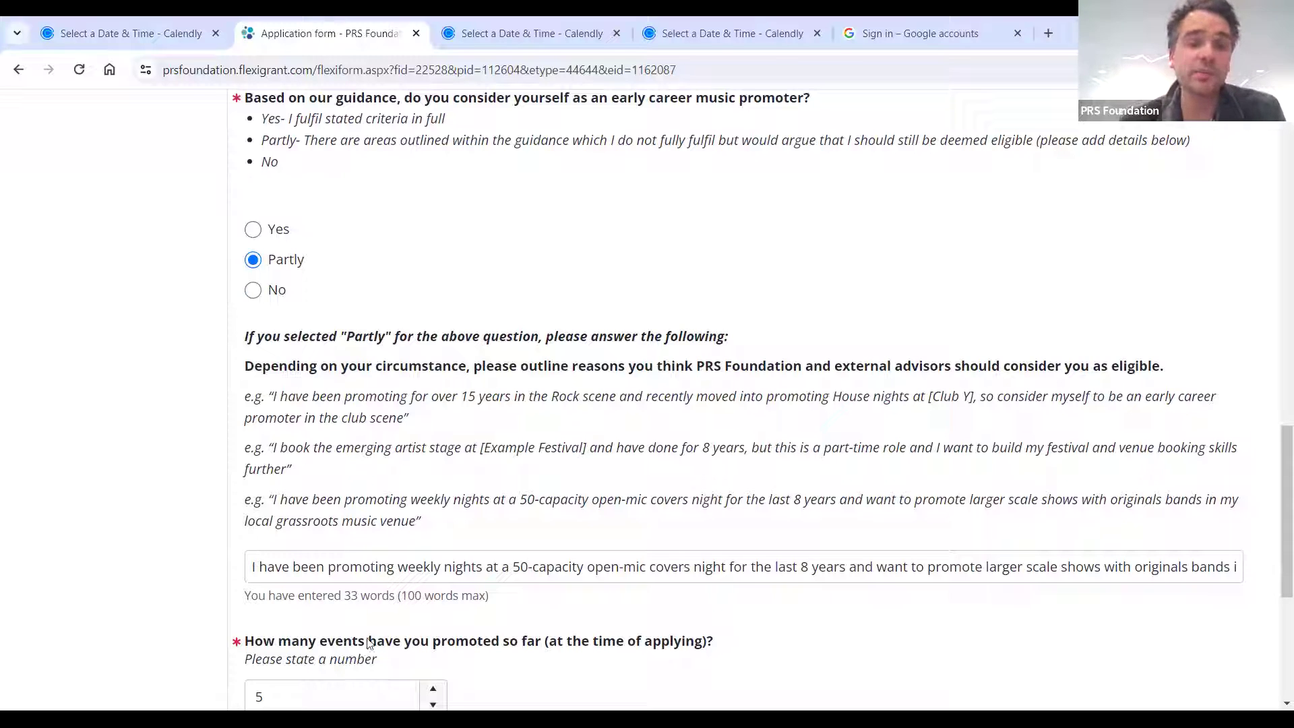
scroll(368, 647, down, 1)
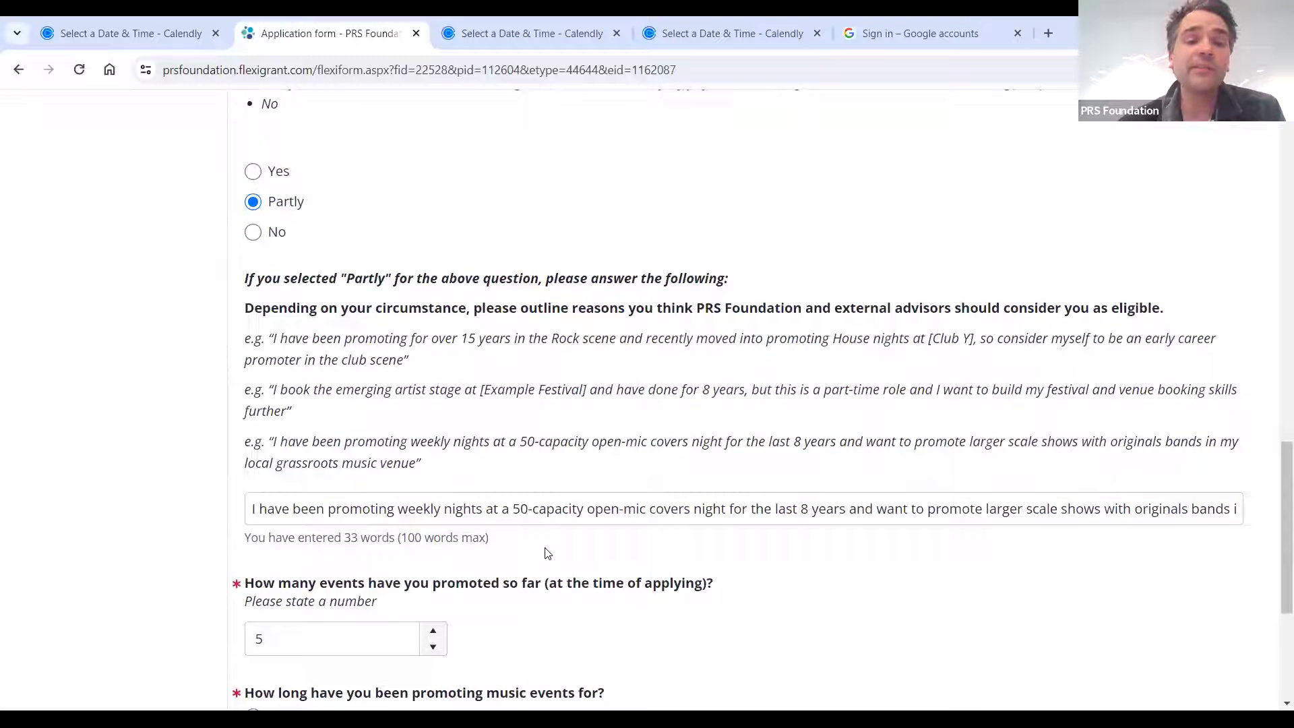
scroll(547, 553, down, 3)
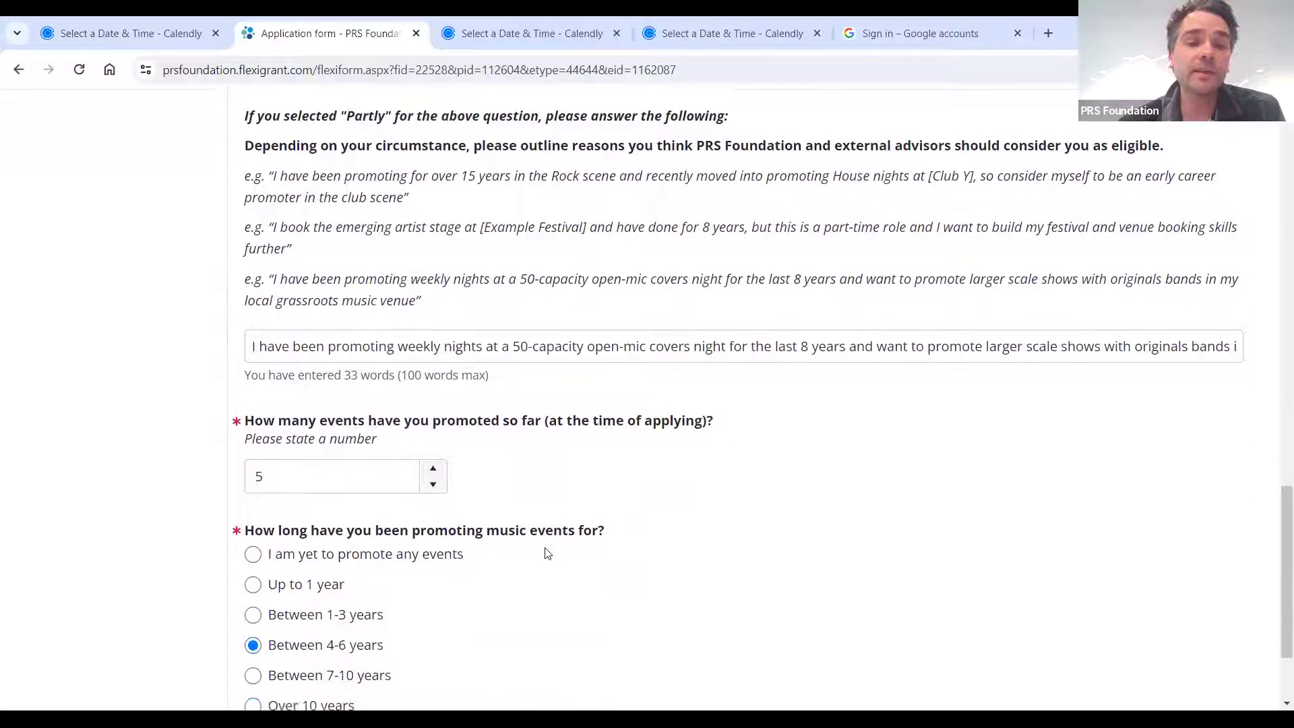
scroll(547, 553, down, 1)
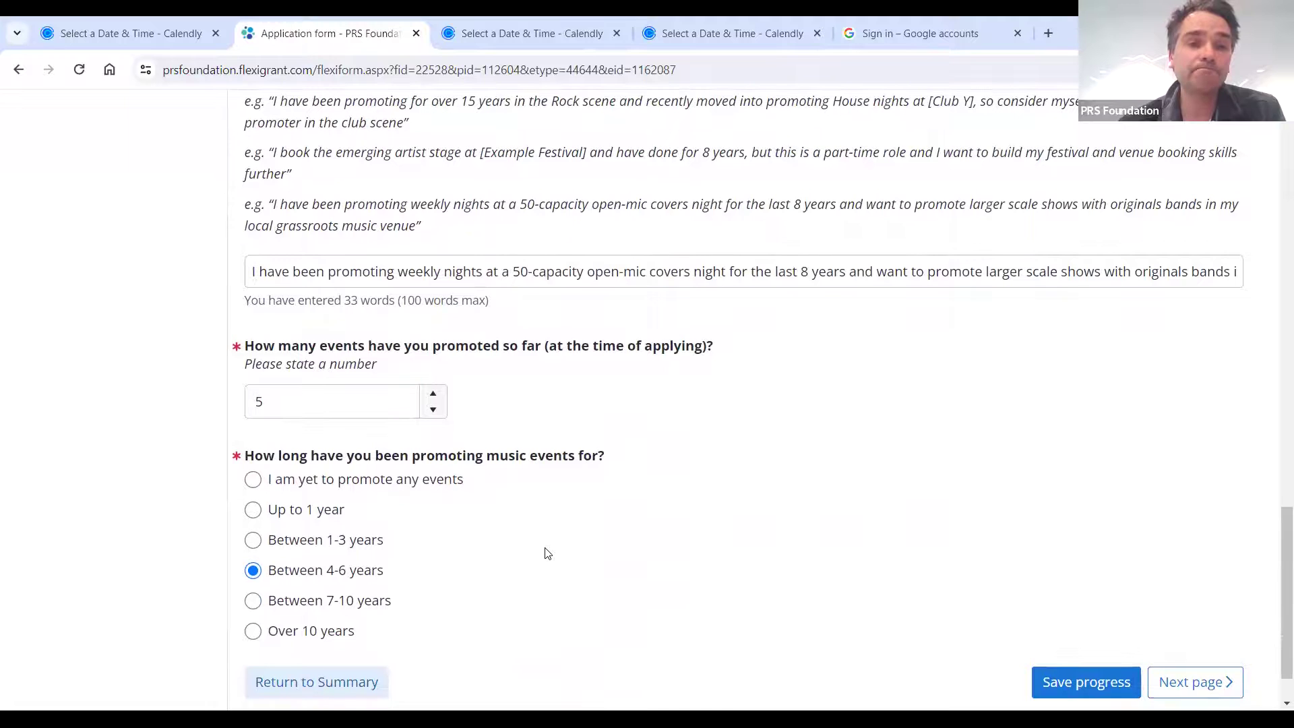
scroll(548, 553, down, 1)
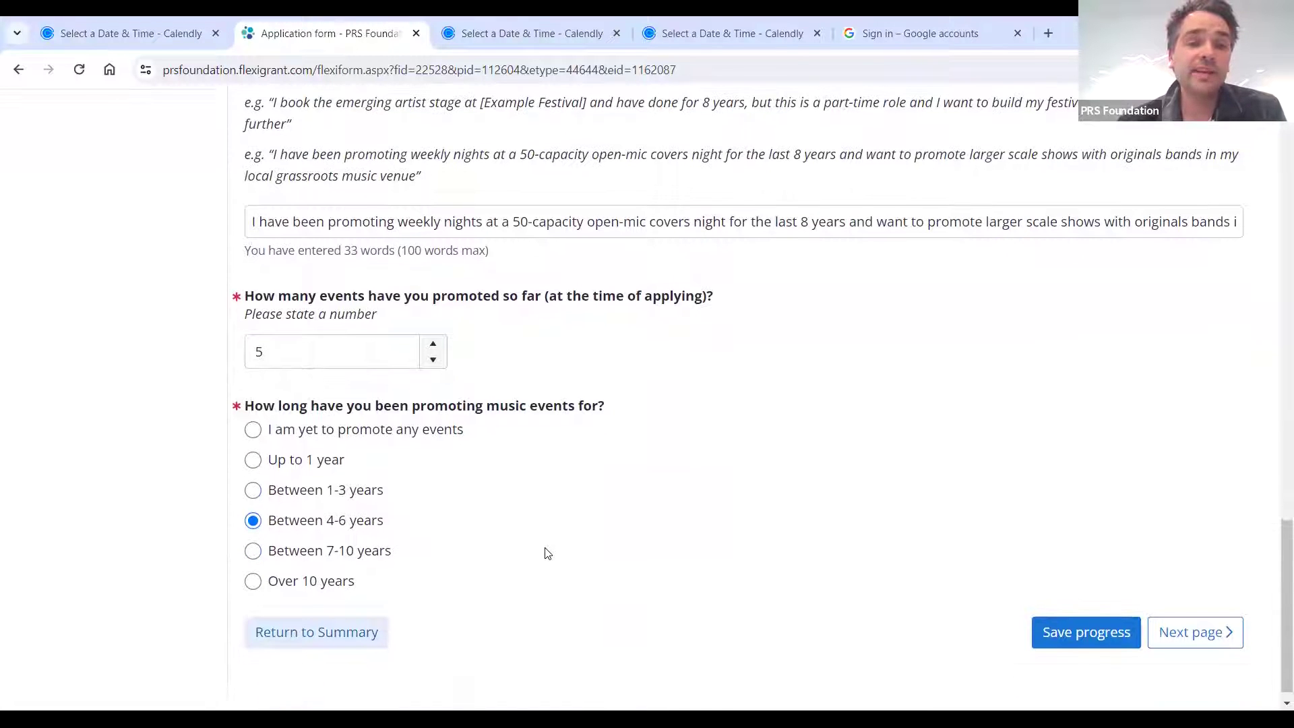
scroll(547, 553, down, 1)
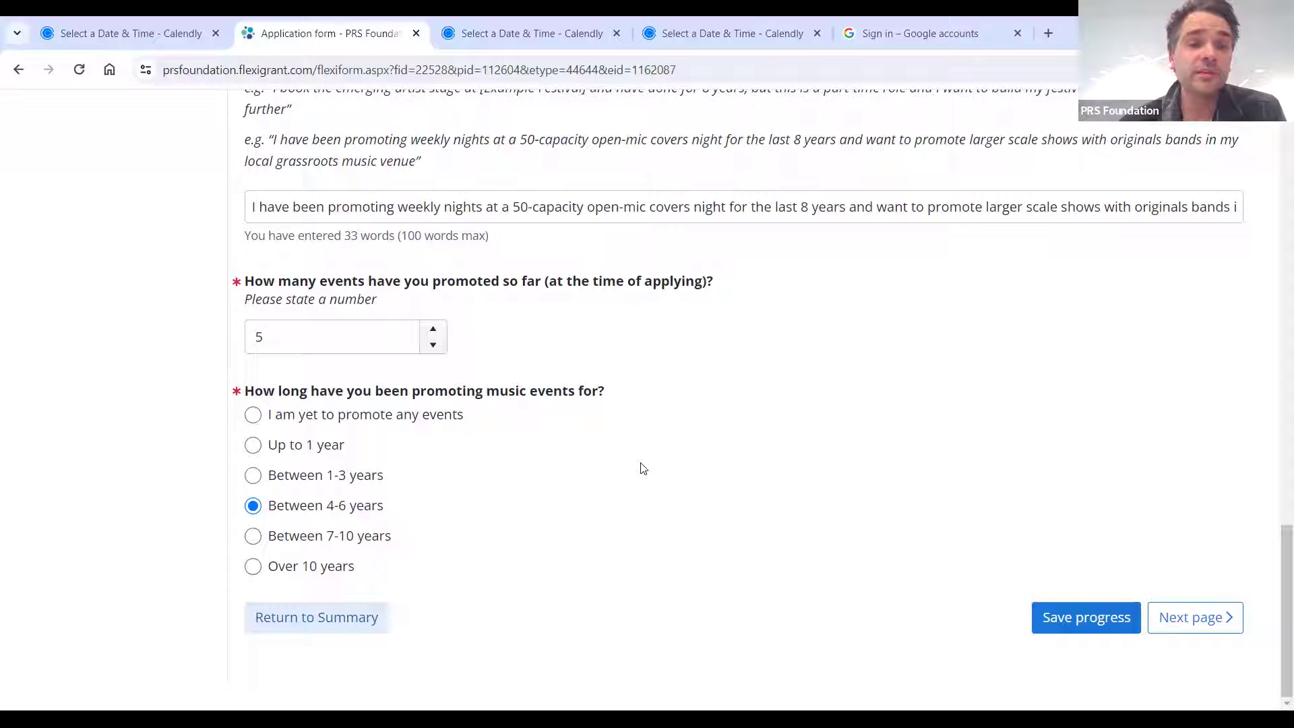
scroll(644, 469, up, 1)
scroll(643, 468, down, 1)
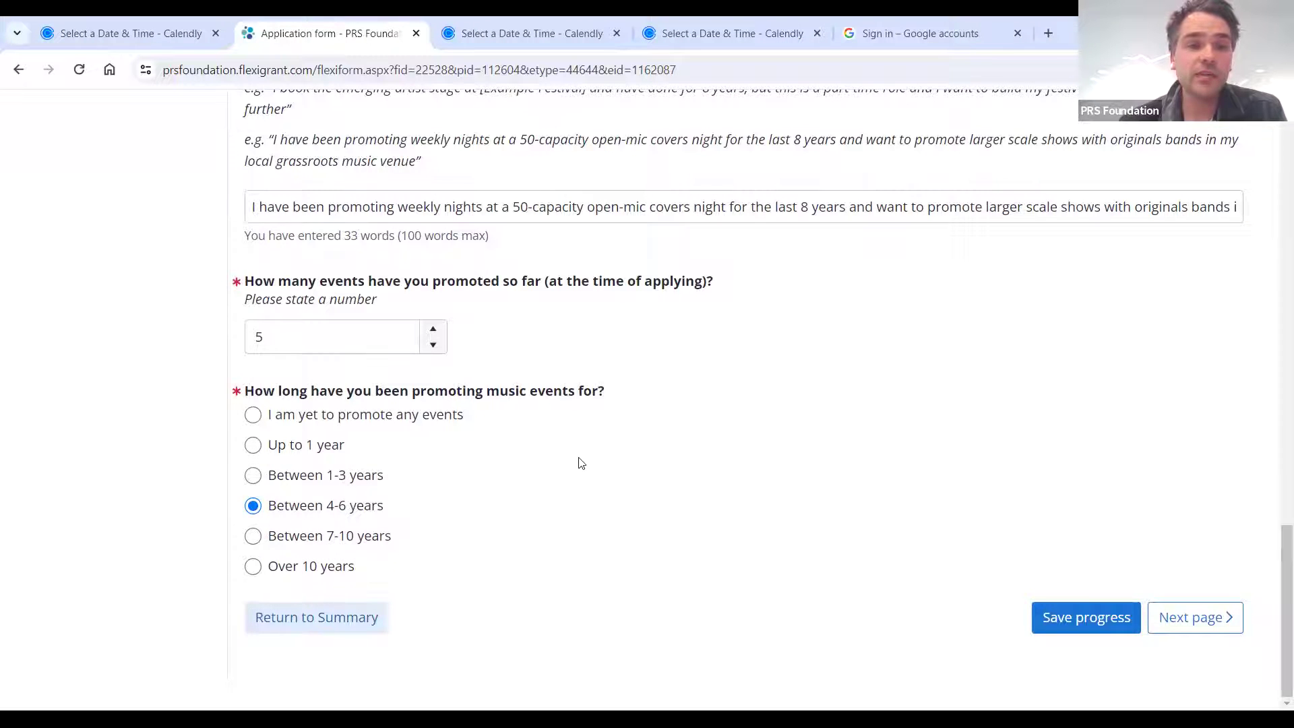
Try No as the early career music promoter answer, and set it to Yes
scroll(582, 463, up, 2)
scroll(582, 463, up, 8)
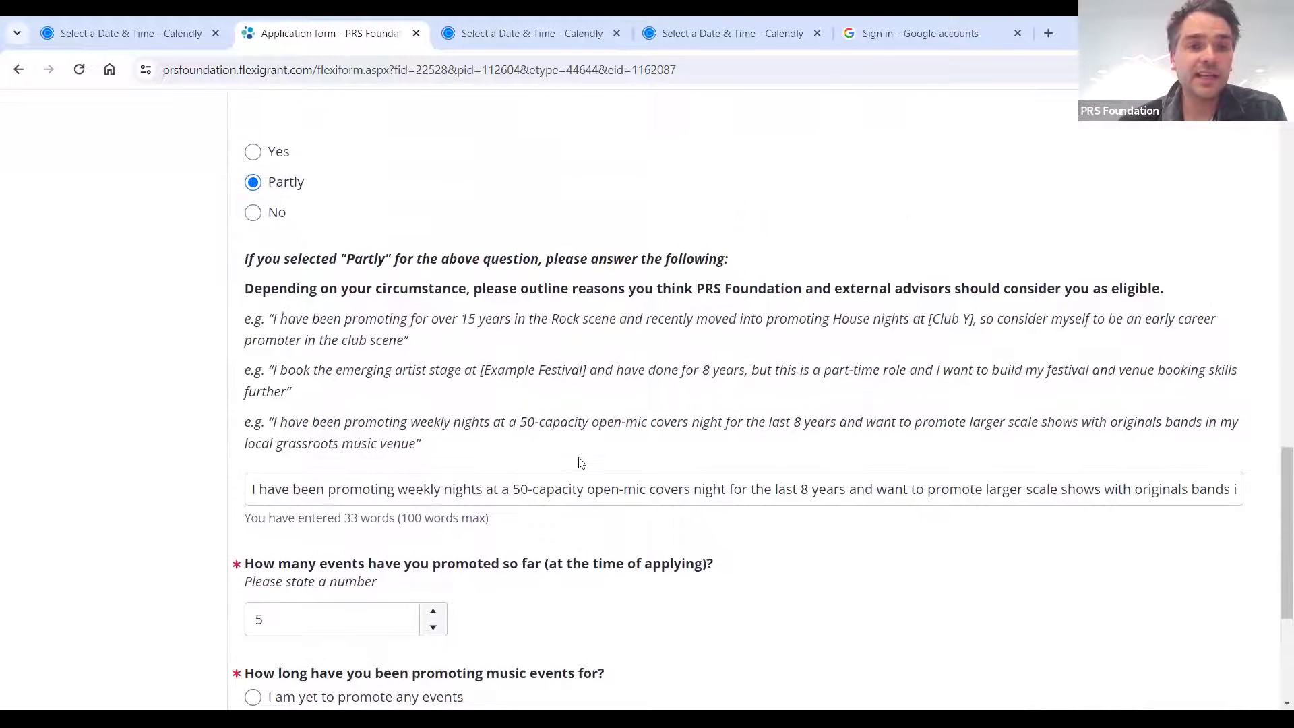
scroll(582, 463, down, 5)
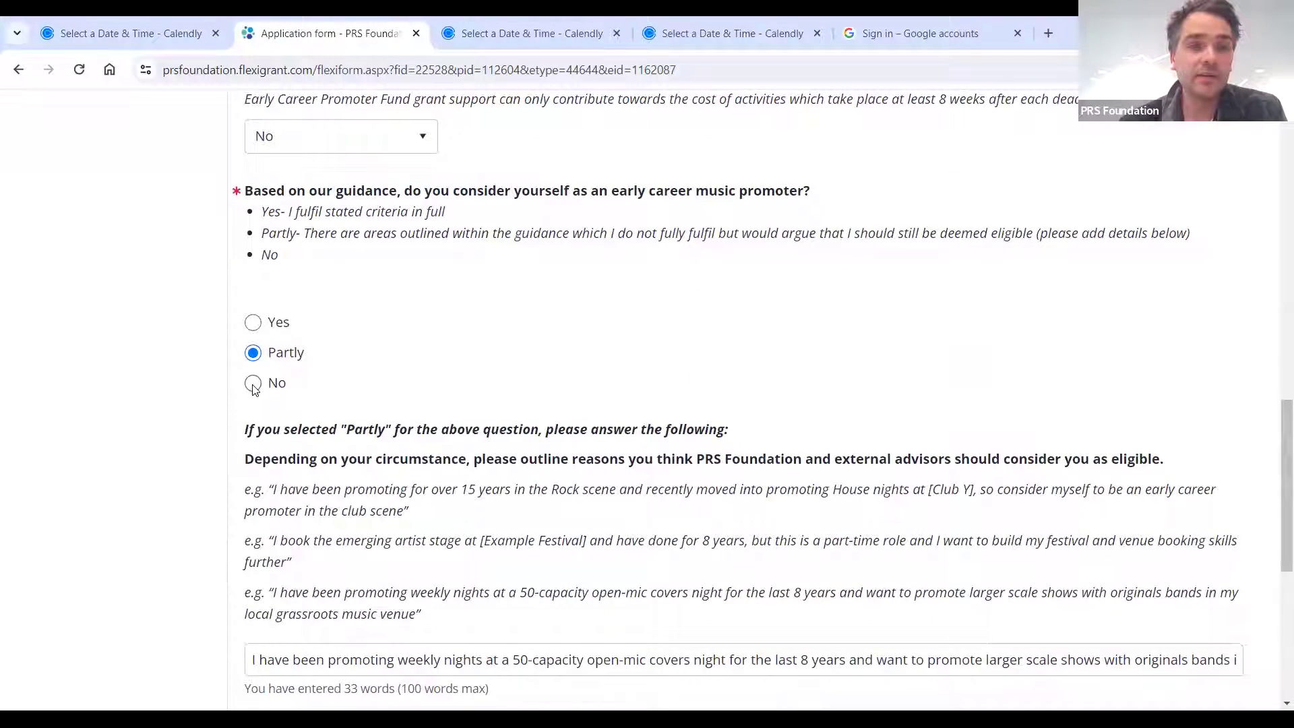
click(254, 384)
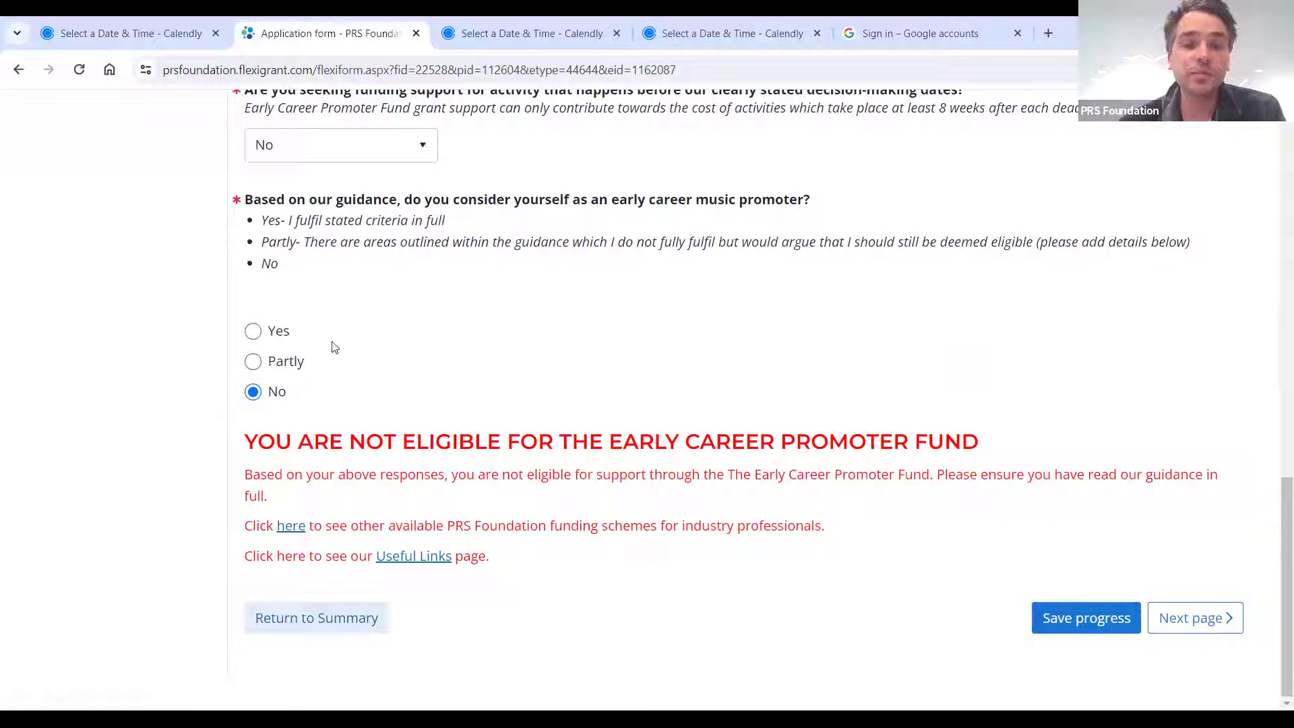
click(253, 332)
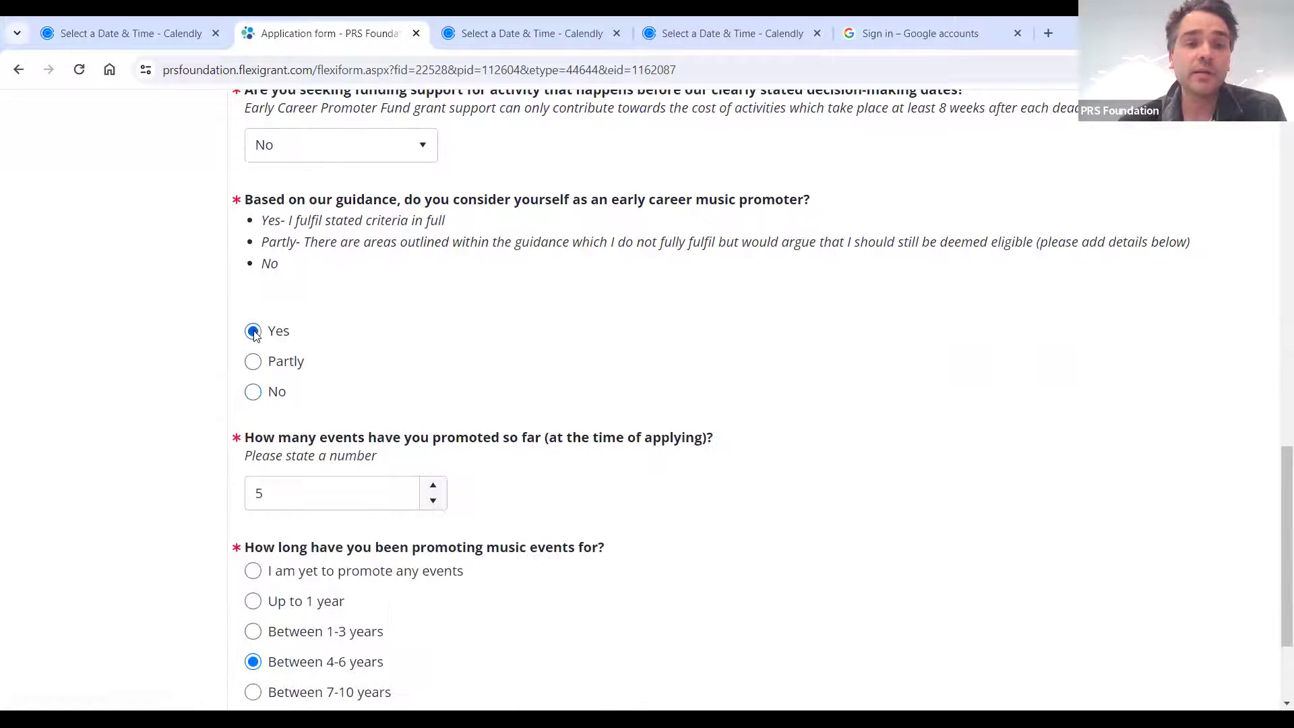
Continue from the eligibility questions to page 2 of the form, Section 2: About You
scroll(584, 402, down, 2)
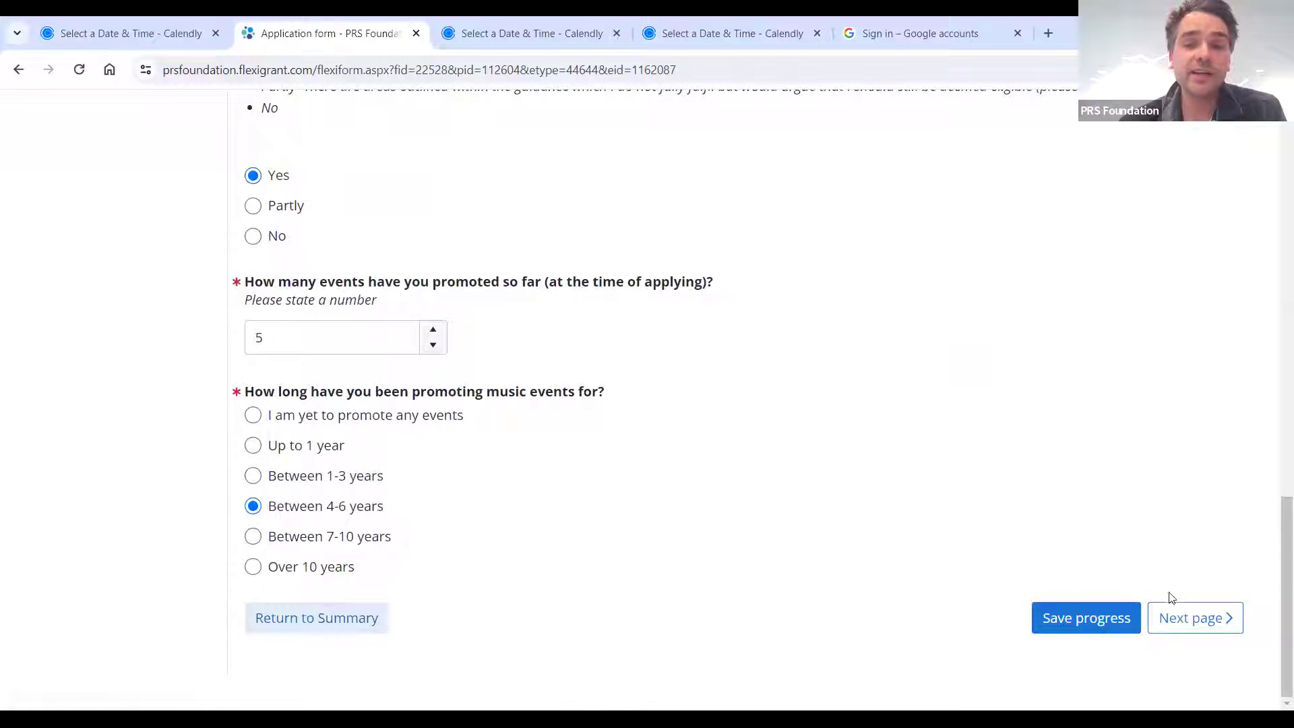
click(1213, 619)
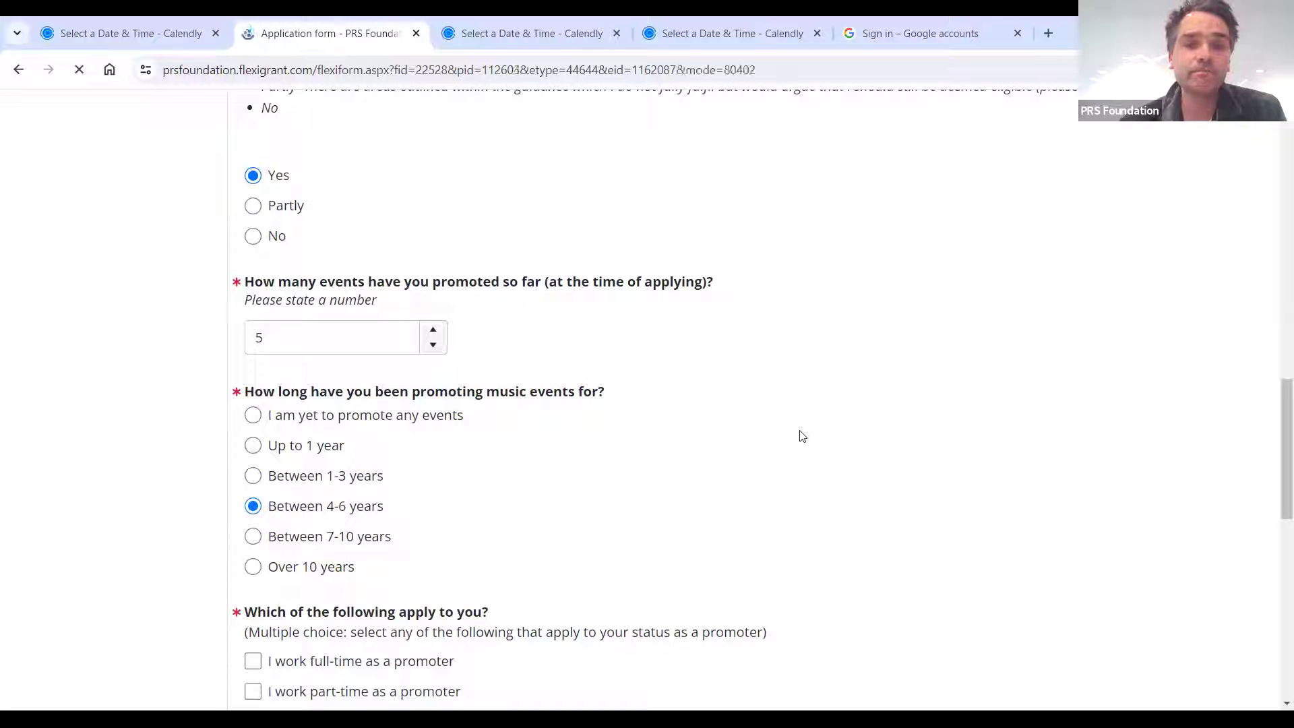
scroll(802, 437, down, 10)
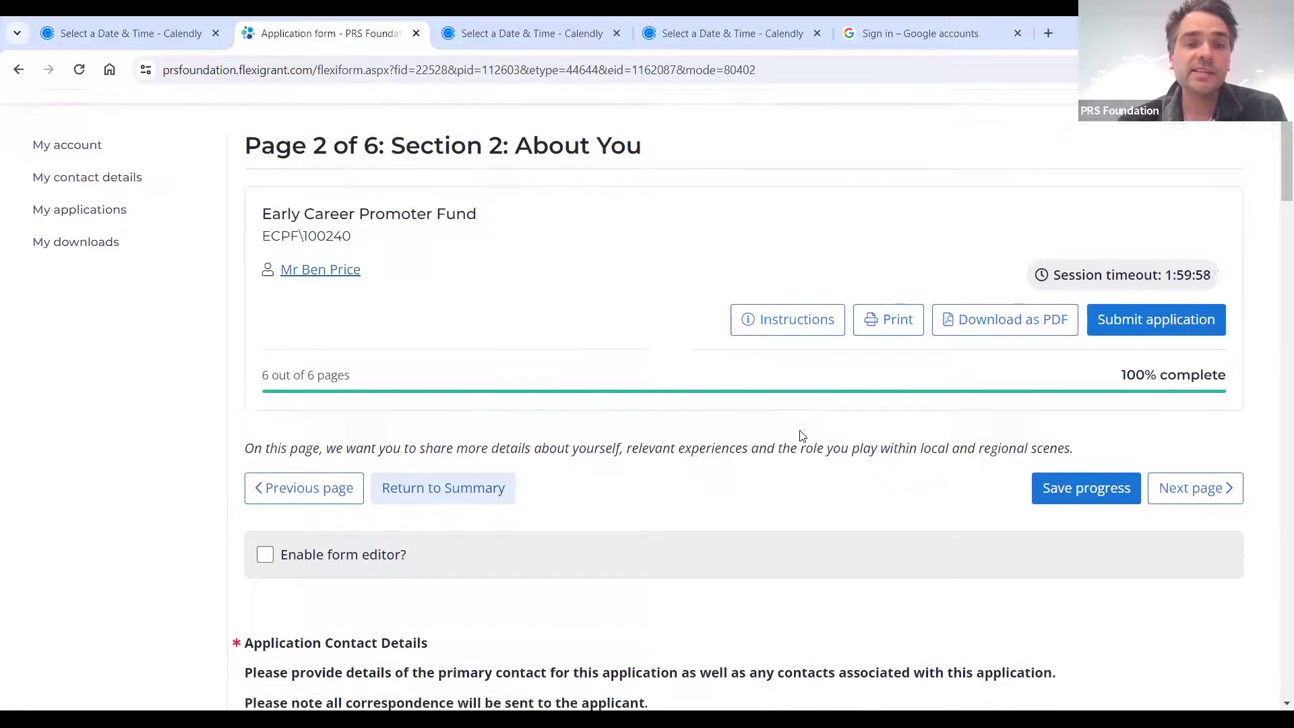
Examine the About You questions on applicant role, gender identity, current region and town, childhood region, and website or social media link
scroll(802, 436, down, 2)
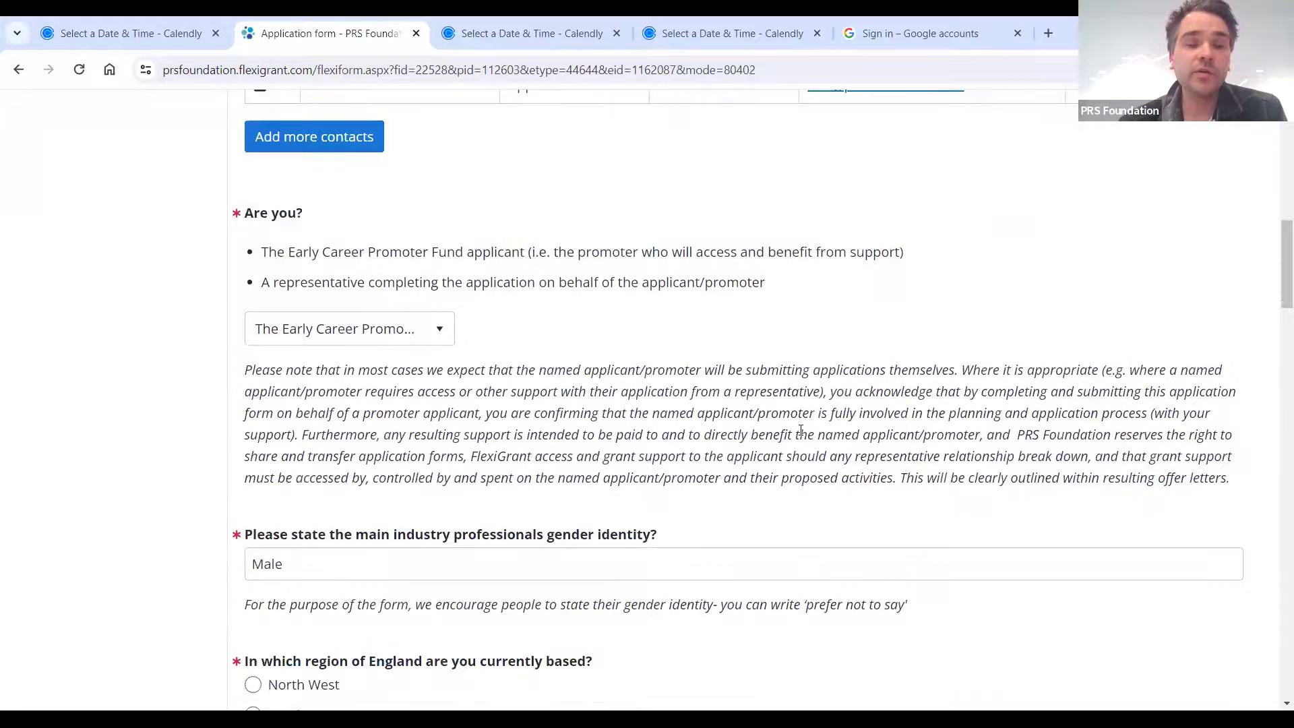
scroll(801, 431, down, 1)
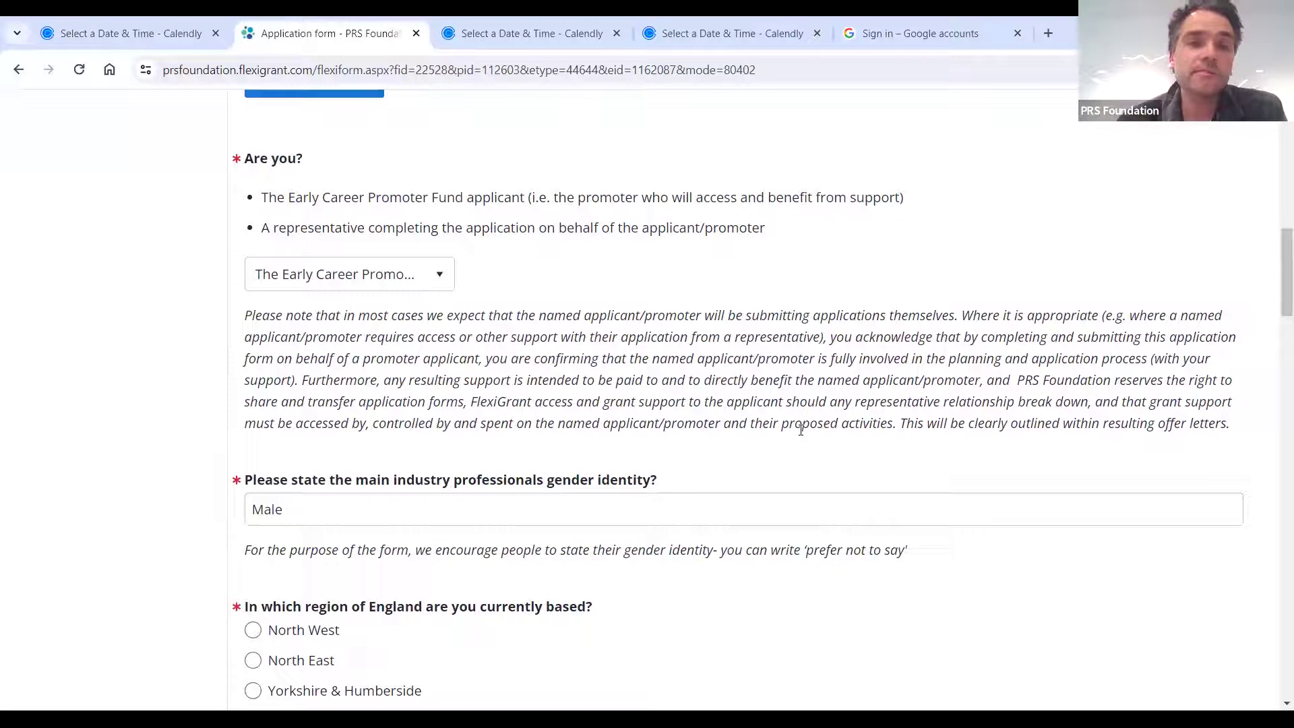
right_click(801, 430)
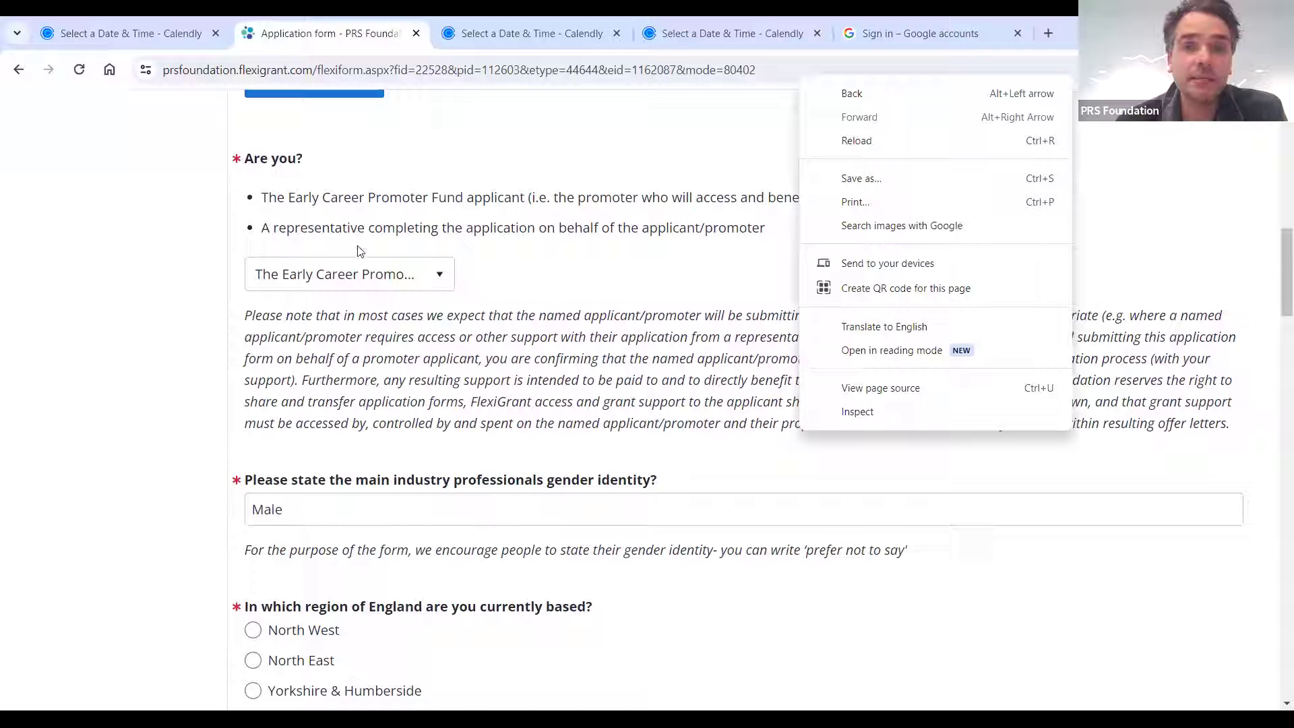
click(519, 329)
scroll(540, 333, up, 1)
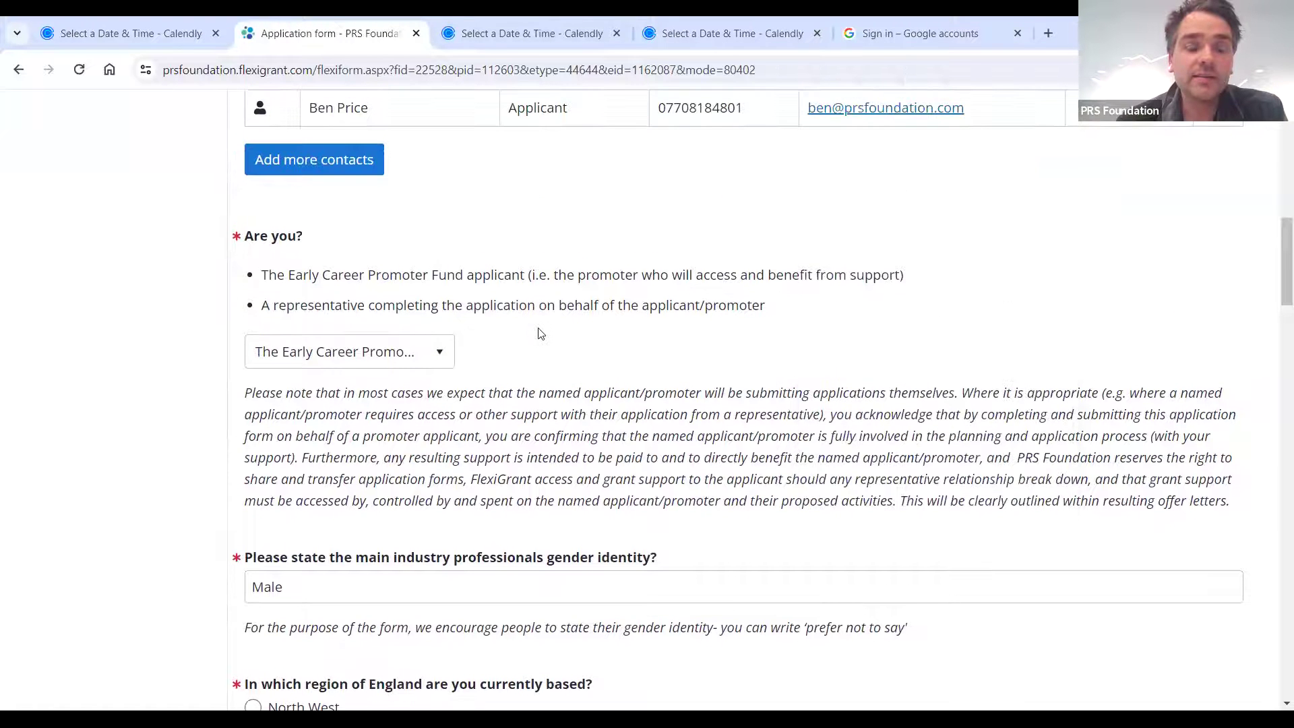
scroll(539, 333, down, 3)
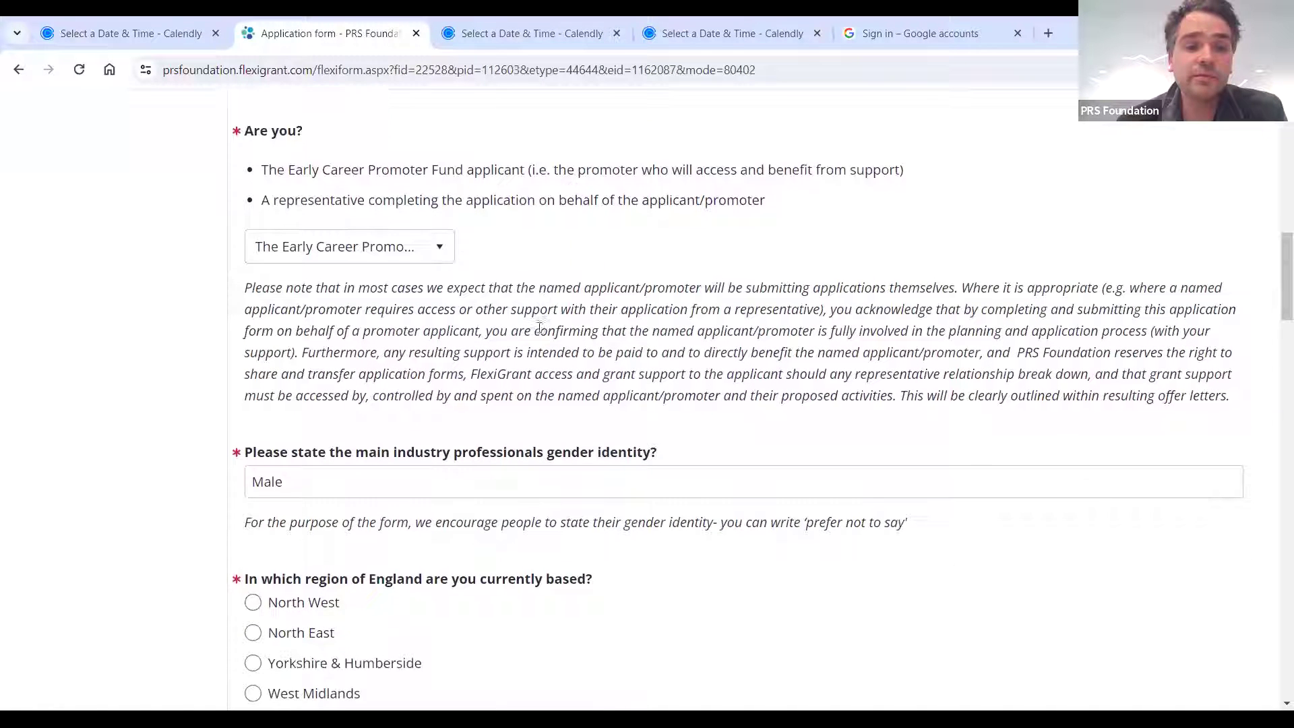
scroll(539, 330, down, 5)
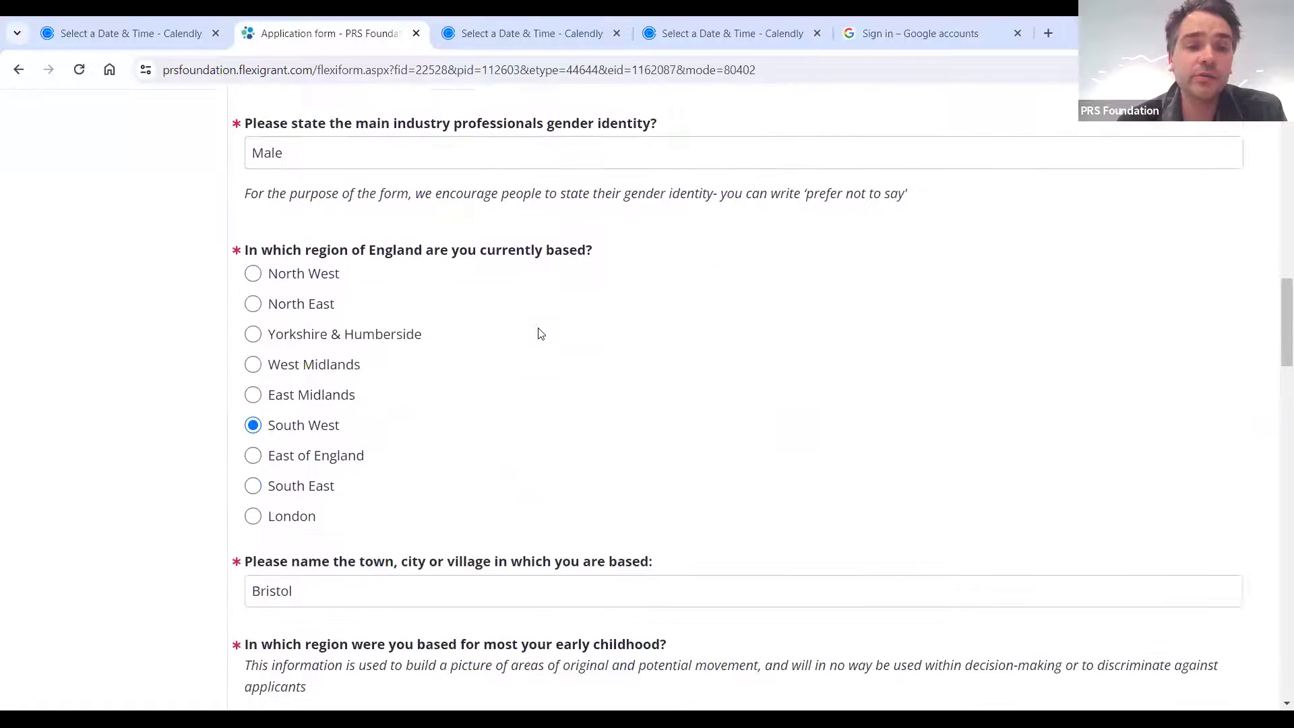
scroll(540, 334, down, 6)
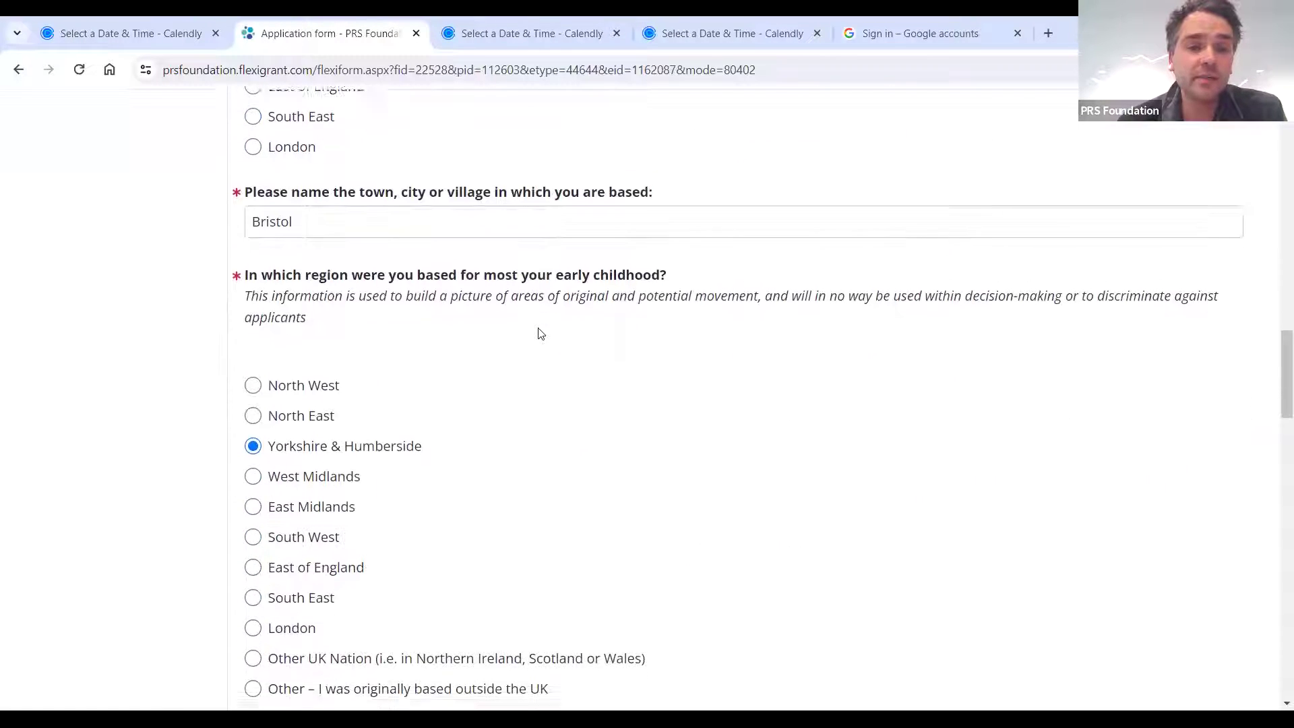
scroll(540, 333, down, 5)
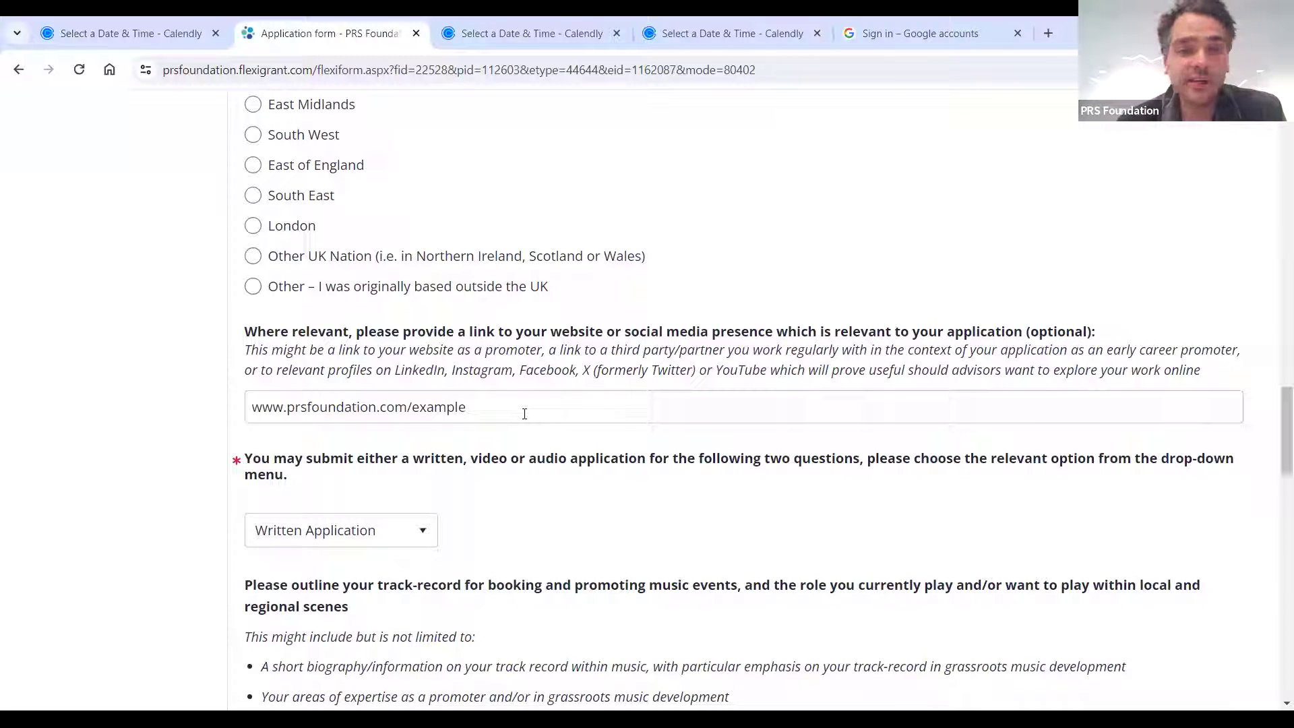
scroll(645, 368, down, 1)
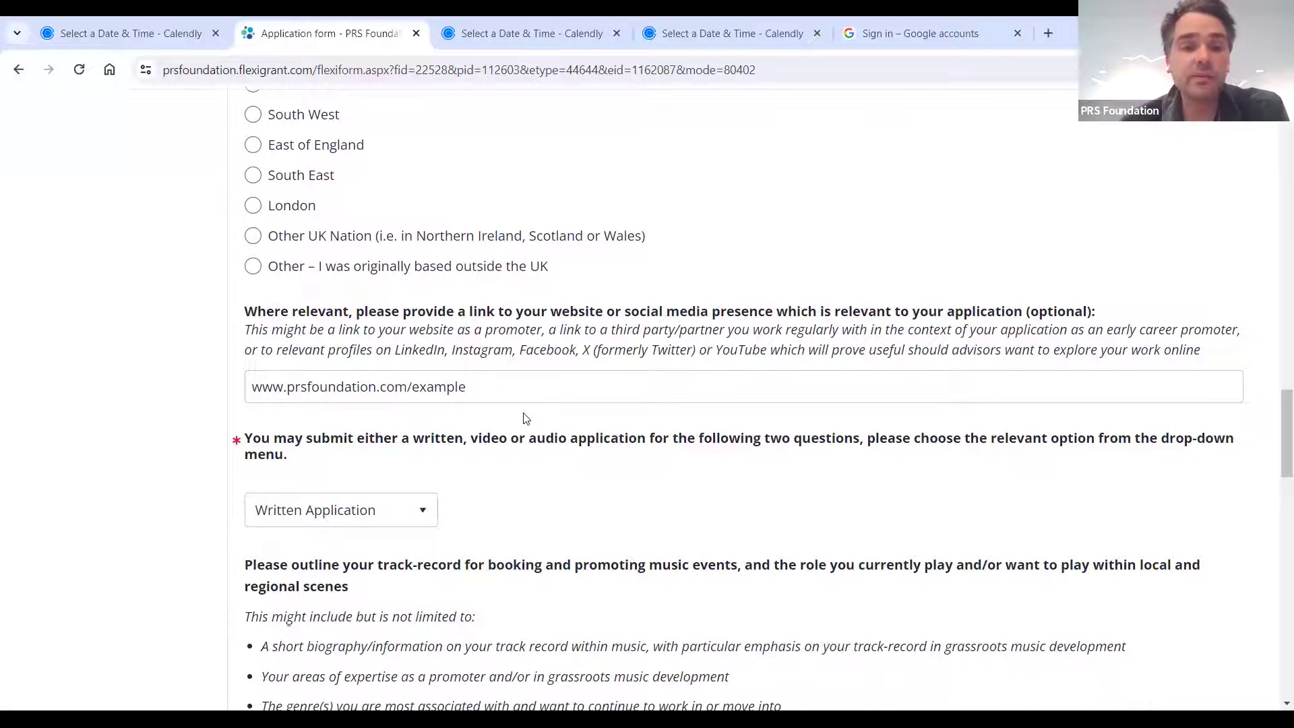
scroll(526, 419, down, 3)
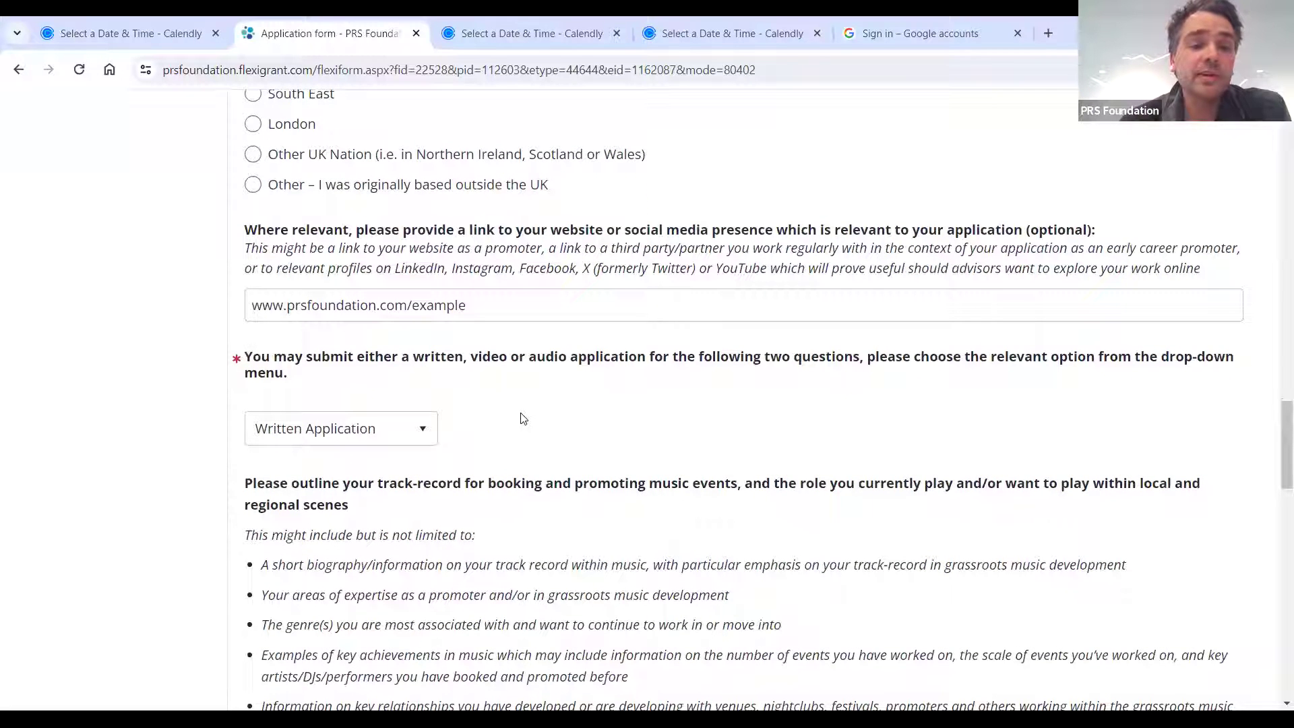
Switch the submission format for the two track-record and timing questions to Video/Audio Application and review its requirements
click(424, 430)
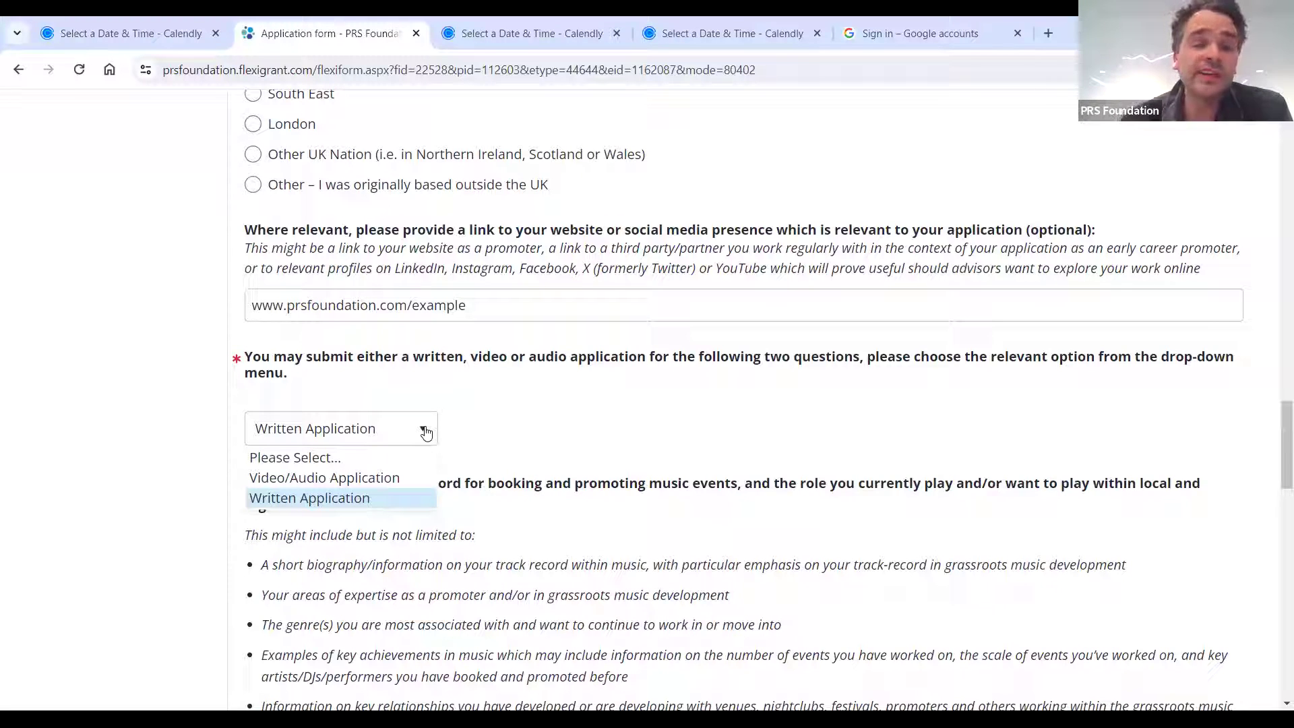
click(613, 443)
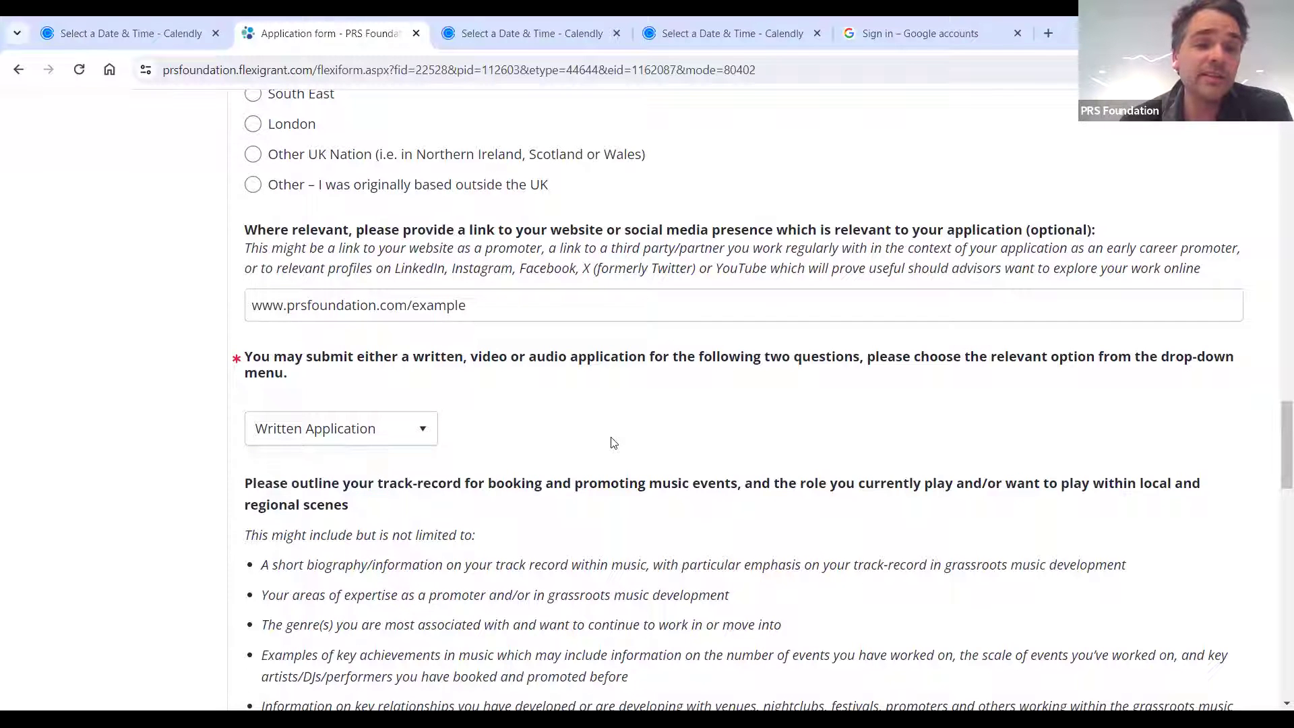
scroll(613, 443, down, 1)
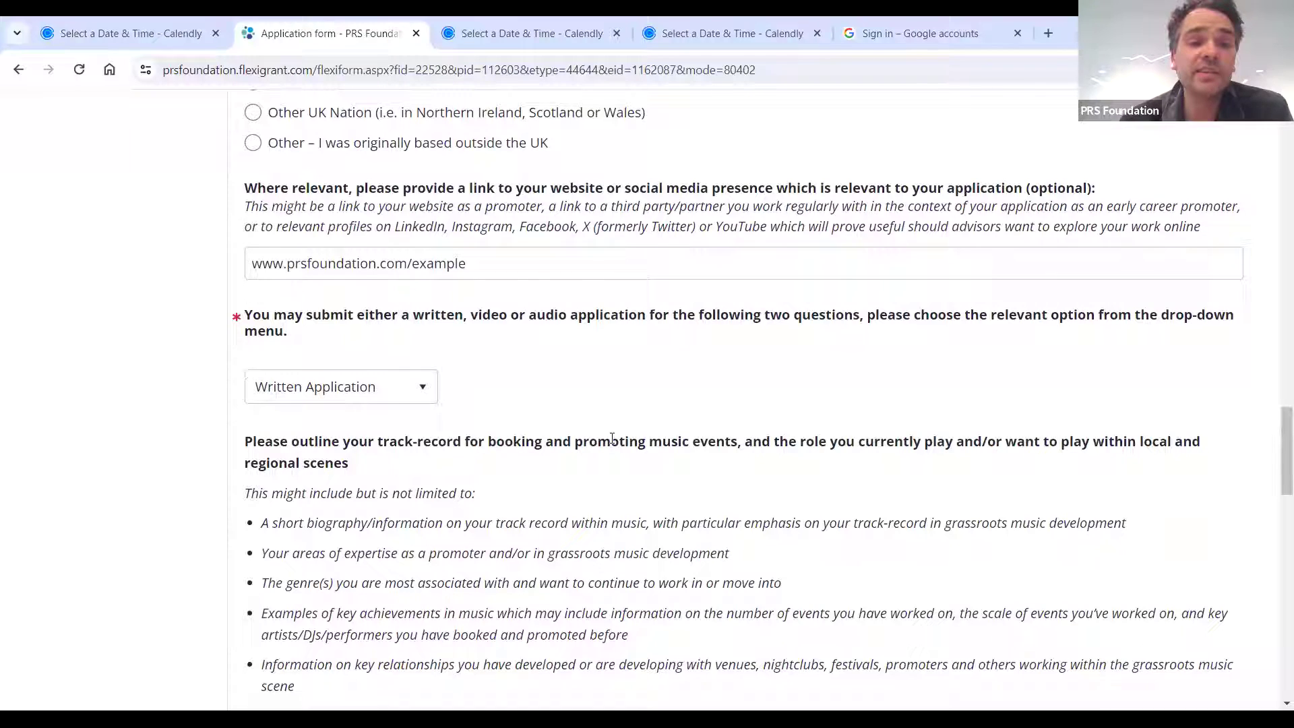
scroll(613, 441, down, 2)
click(398, 215)
click(375, 260)
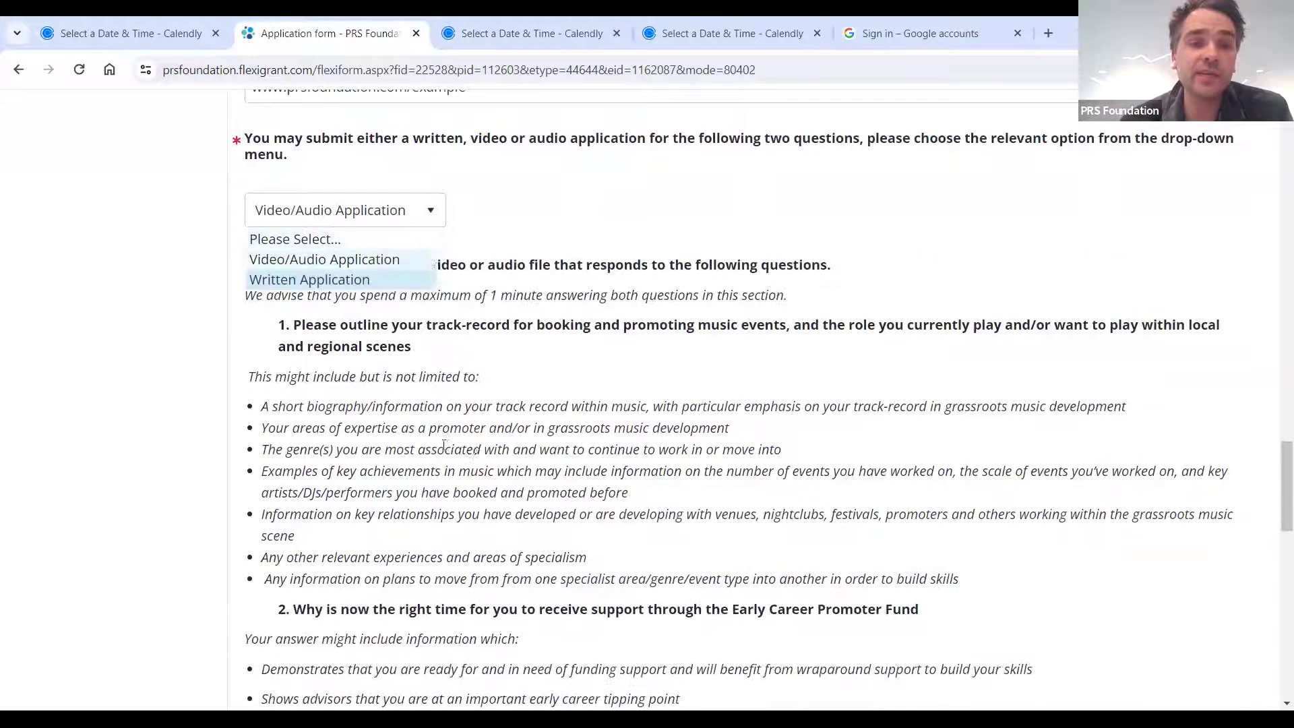
scroll(471, 415, down, 2)
scroll(470, 415, down, 1)
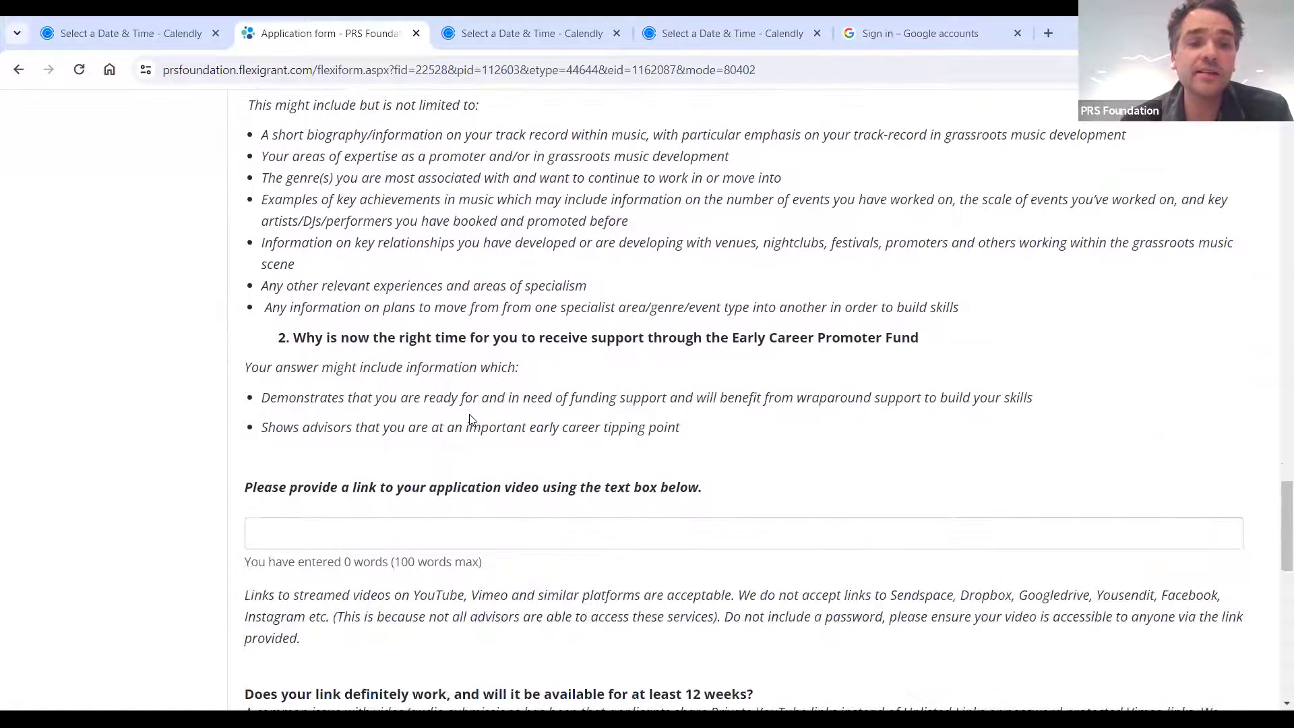
Set the submission format back to Written Application
right_click(470, 415)
click(402, 426)
scroll(402, 426, up, 6)
click(434, 375)
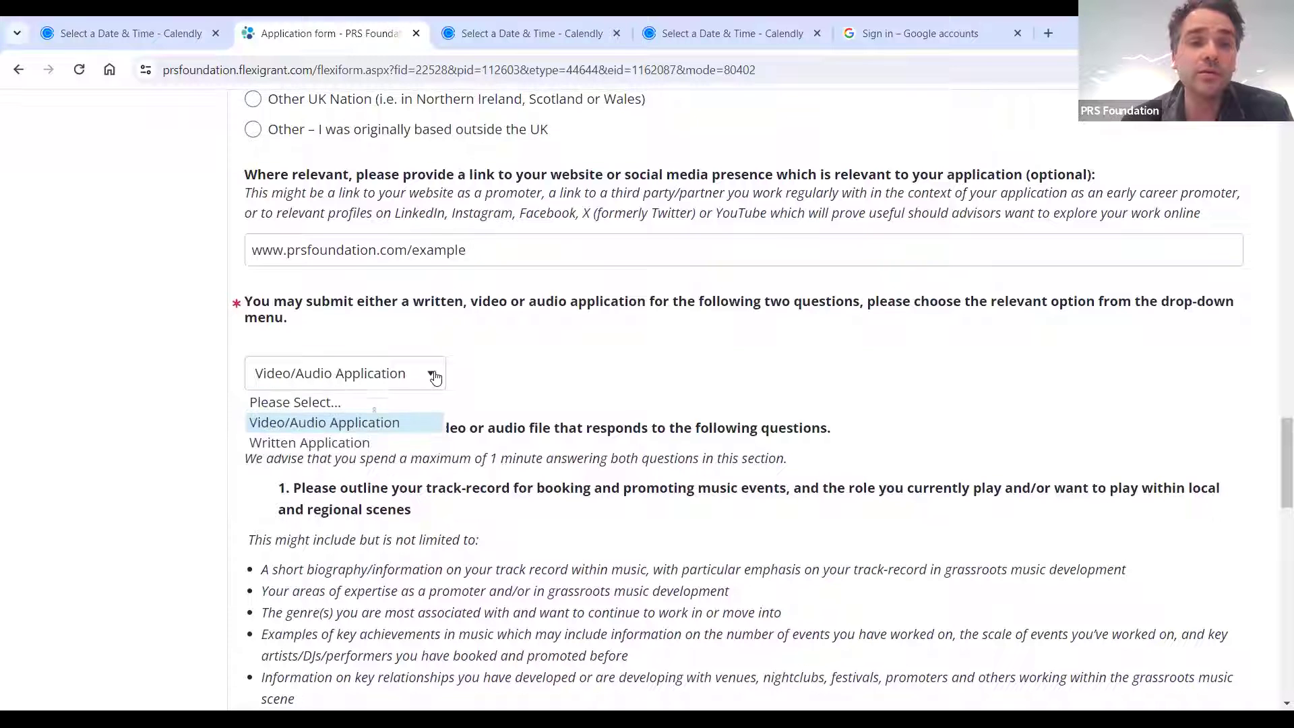
click(354, 443)
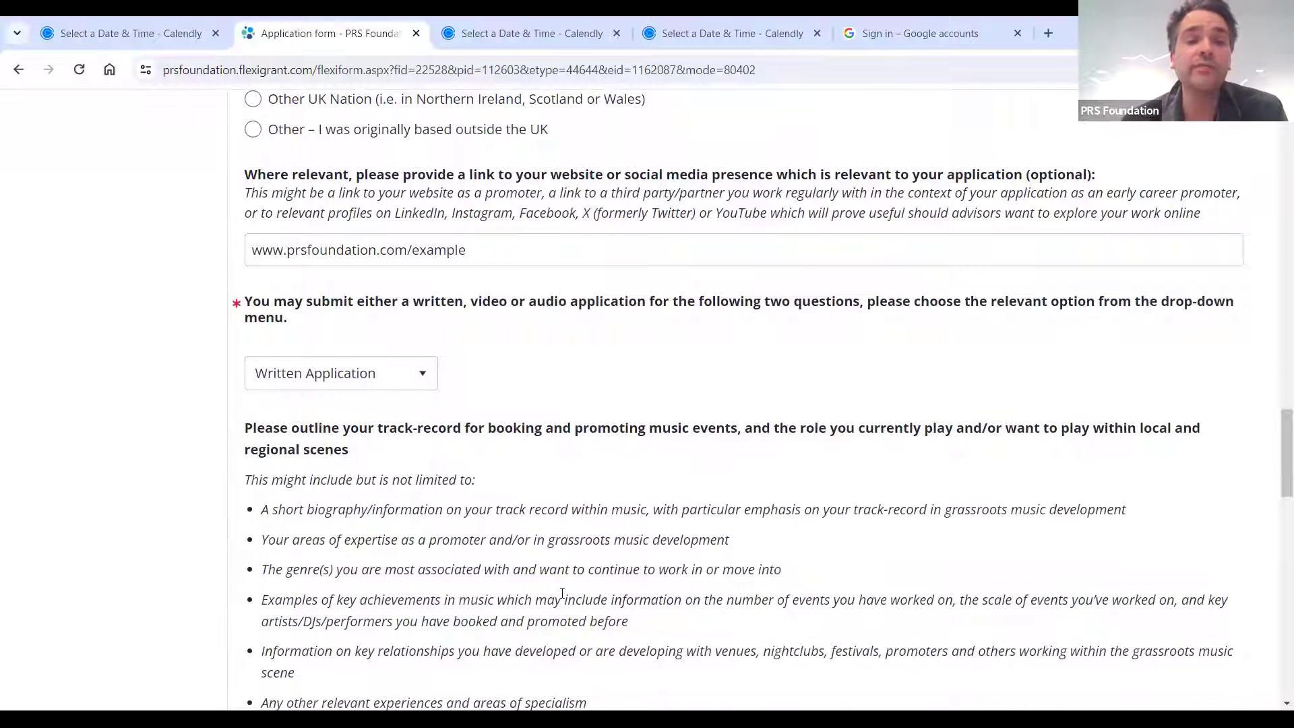
Examine the written questions on promoting track-record and on why now is the right time for support, including their word limits
scroll(562, 593, down, 2)
scroll(562, 593, down, 1)
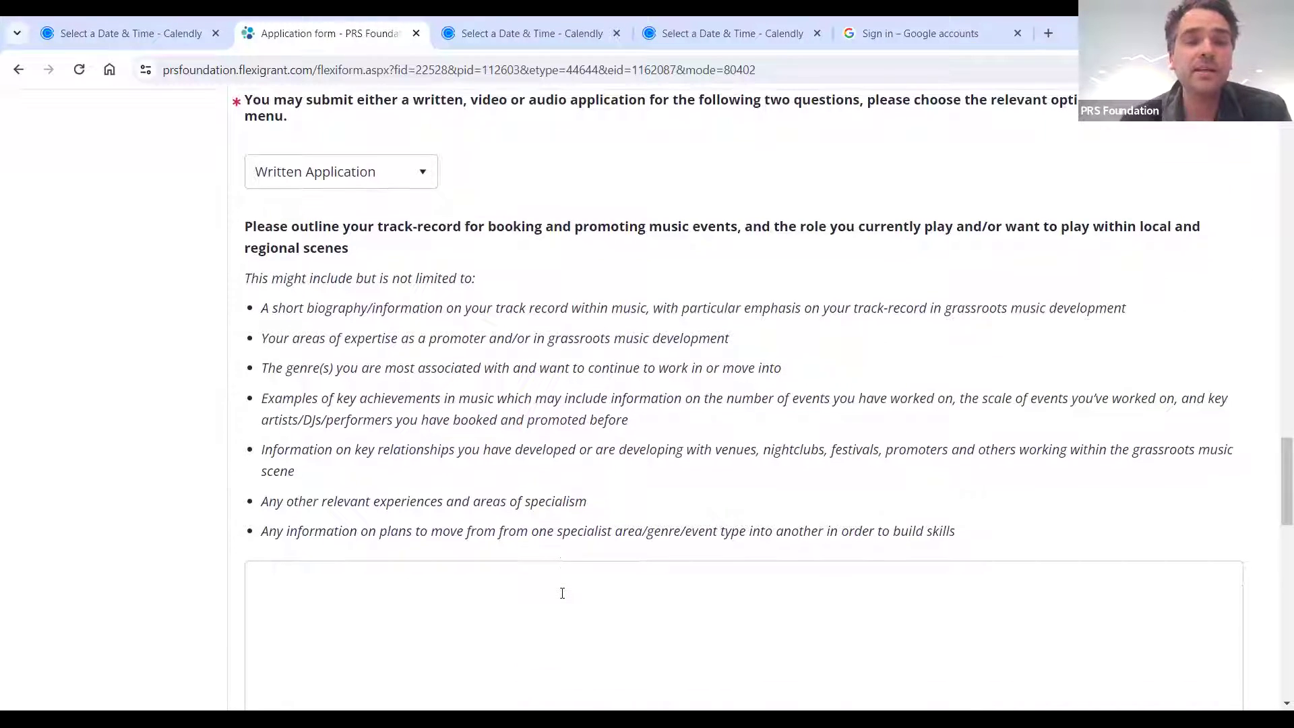
scroll(561, 583, down, 1)
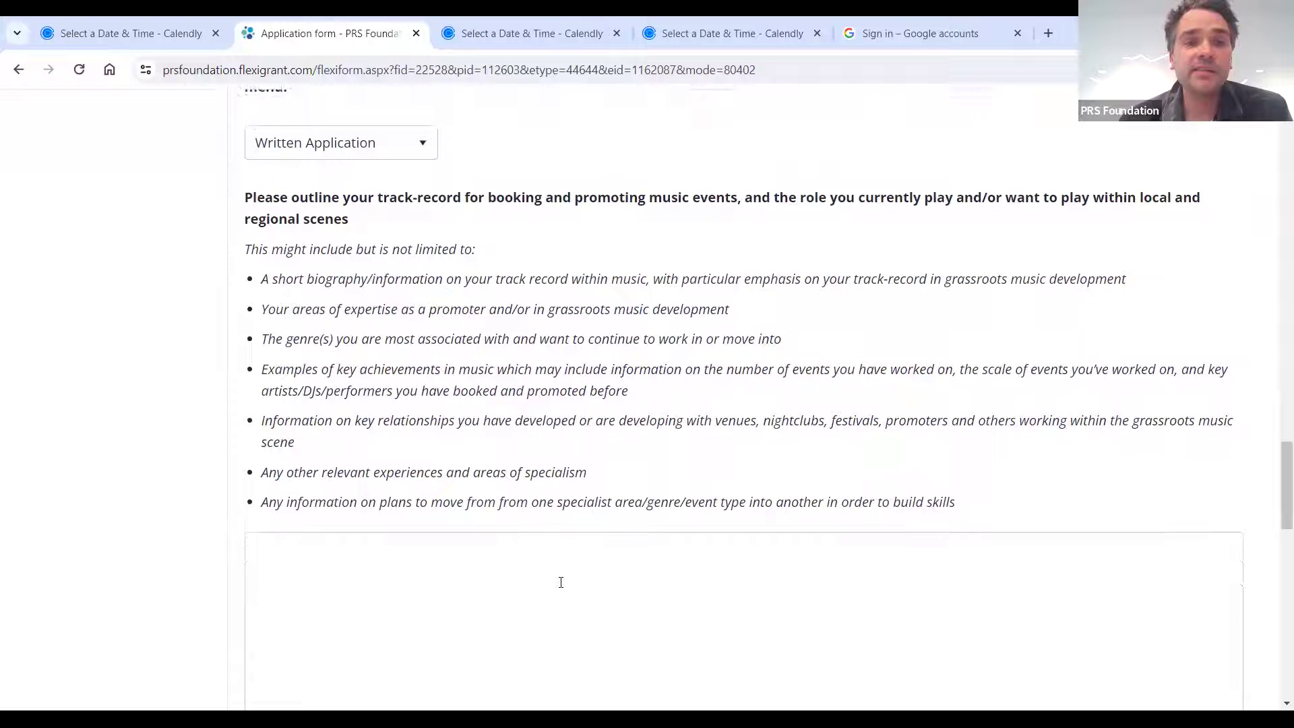
scroll(561, 583, up, 1)
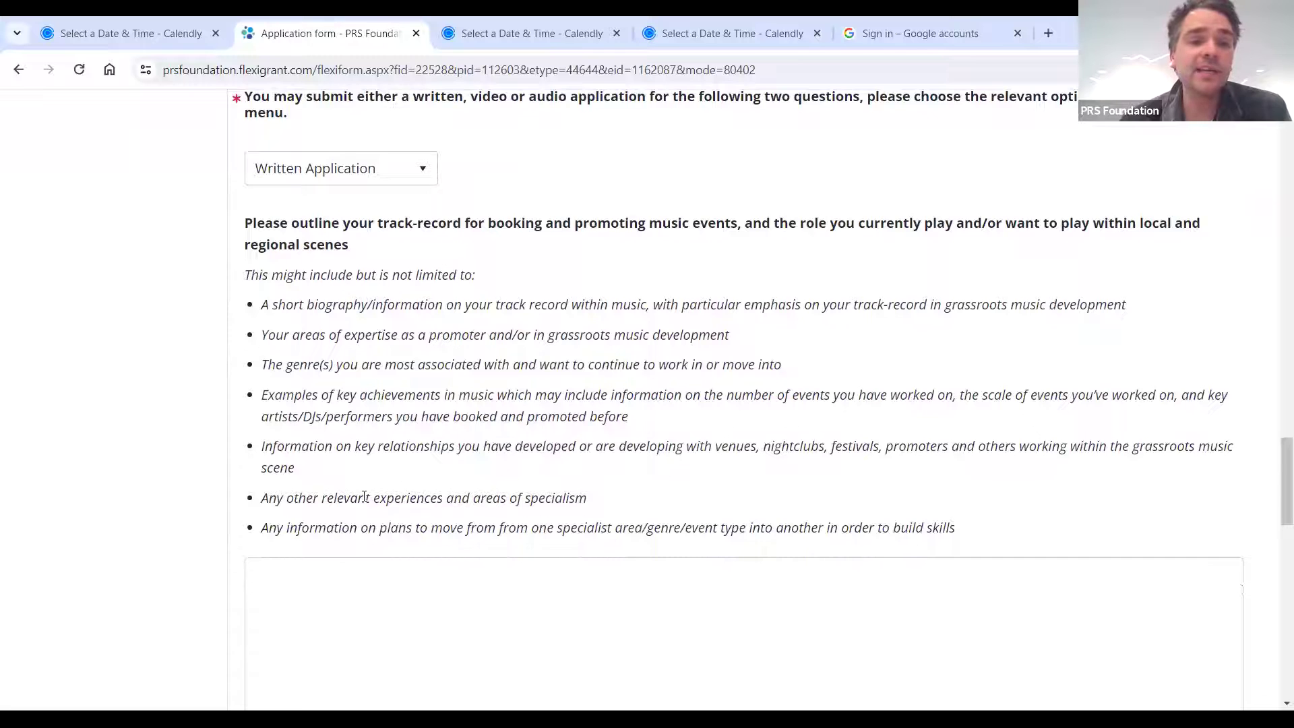
scroll(367, 487, down, 5)
scroll(367, 487, down, 1)
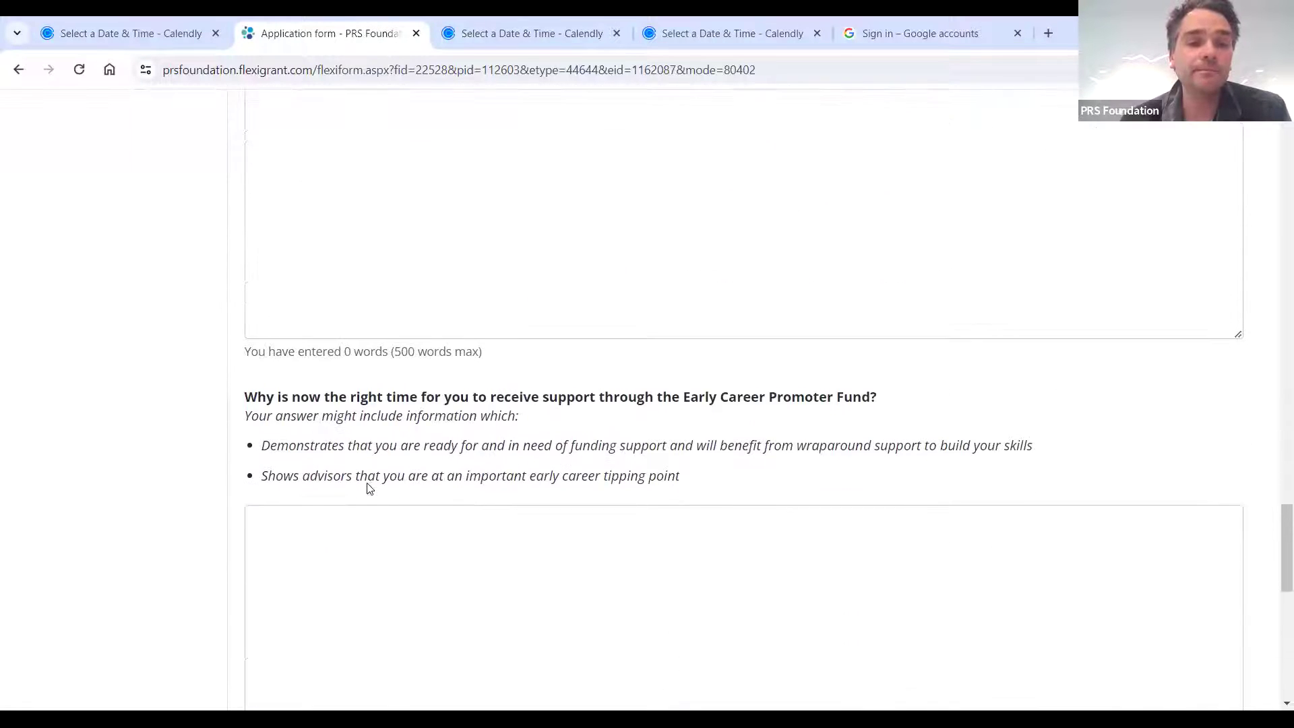
scroll(370, 486, down, 1)
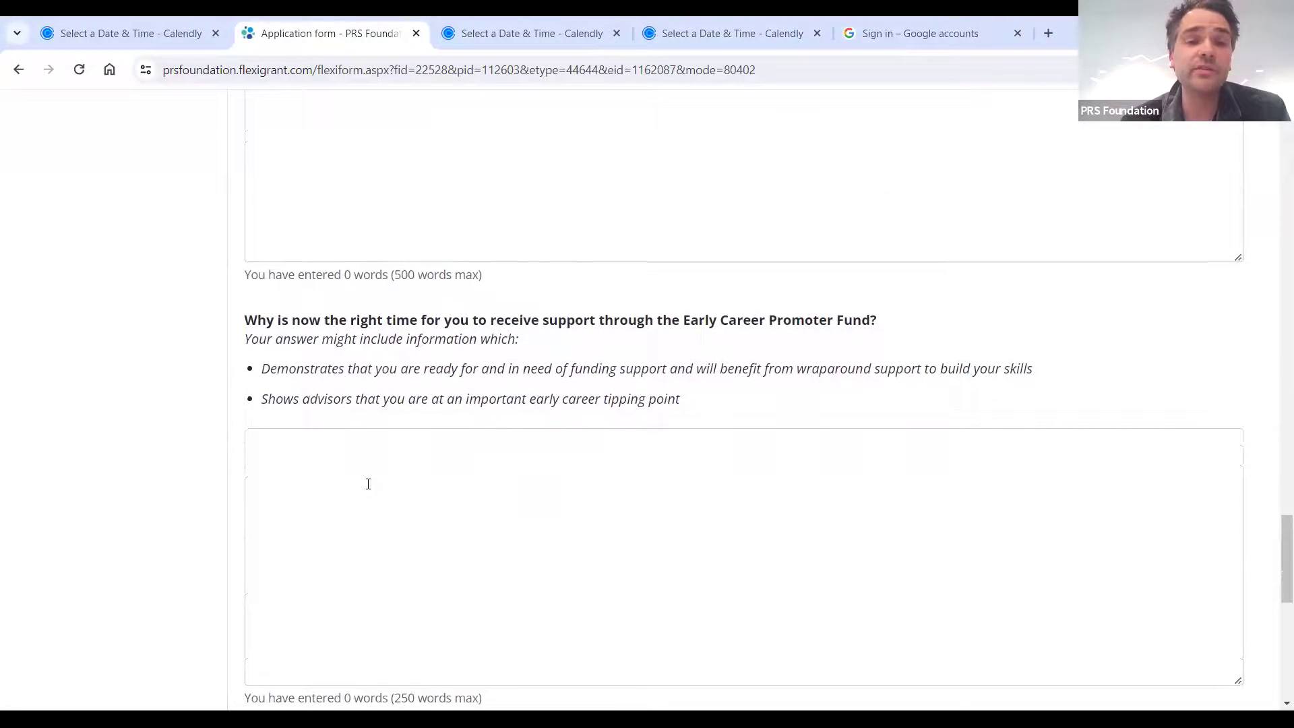
scroll(369, 474, down, 1)
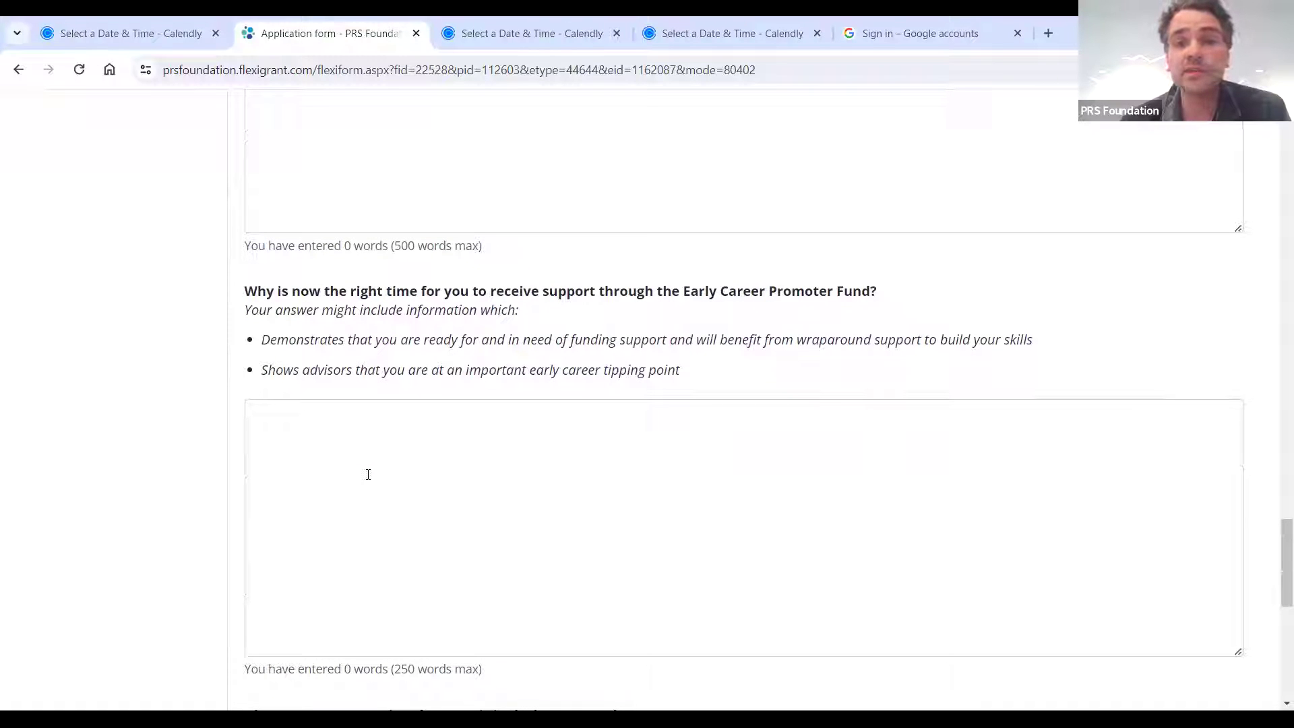
scroll(368, 475, down, 1)
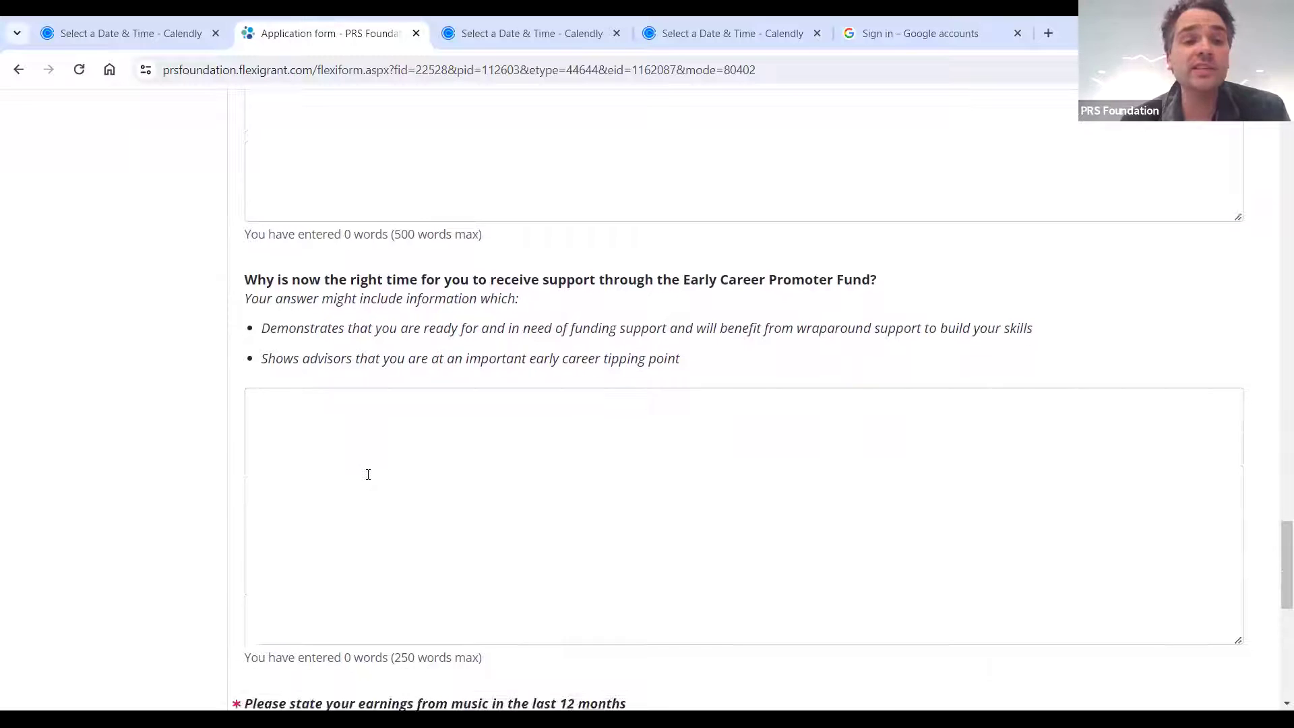
Examine the remaining About You questions on music earnings, promotion income, how PRS Foundation was discovered, the newsletter and sharing contact details
scroll(368, 475, down, 4)
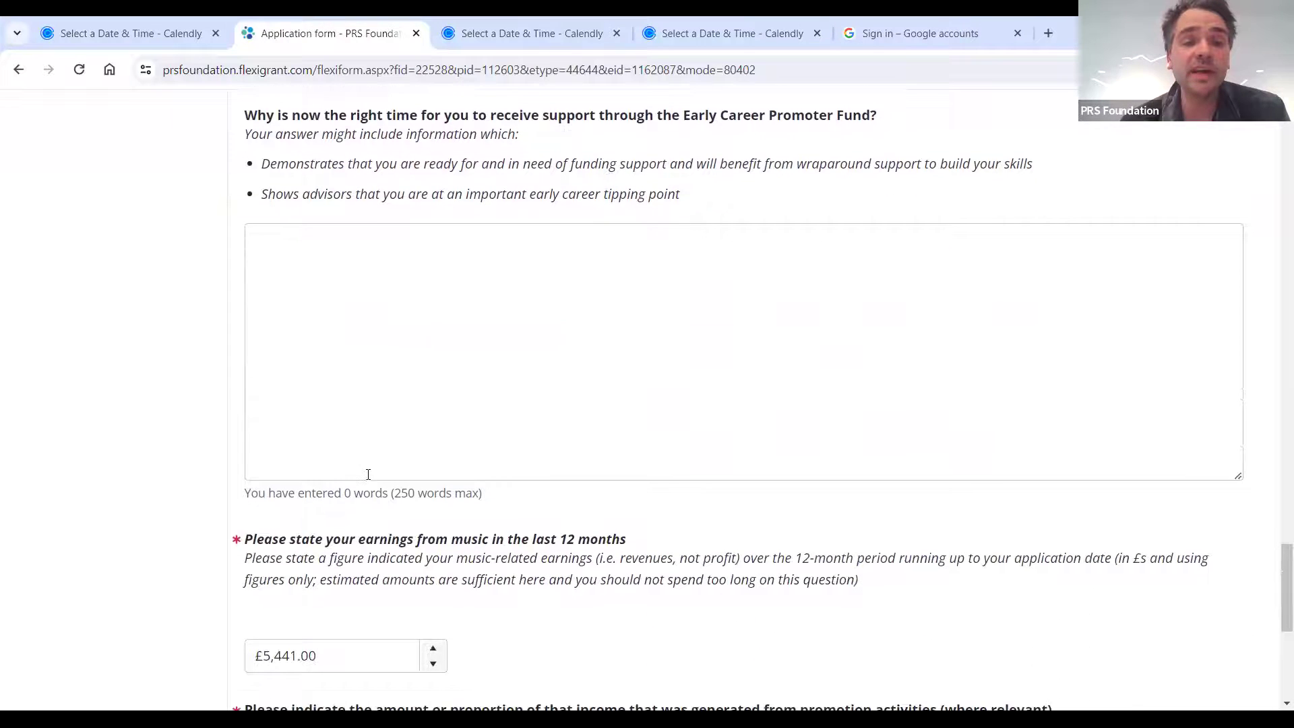
scroll(543, 525, down, 1)
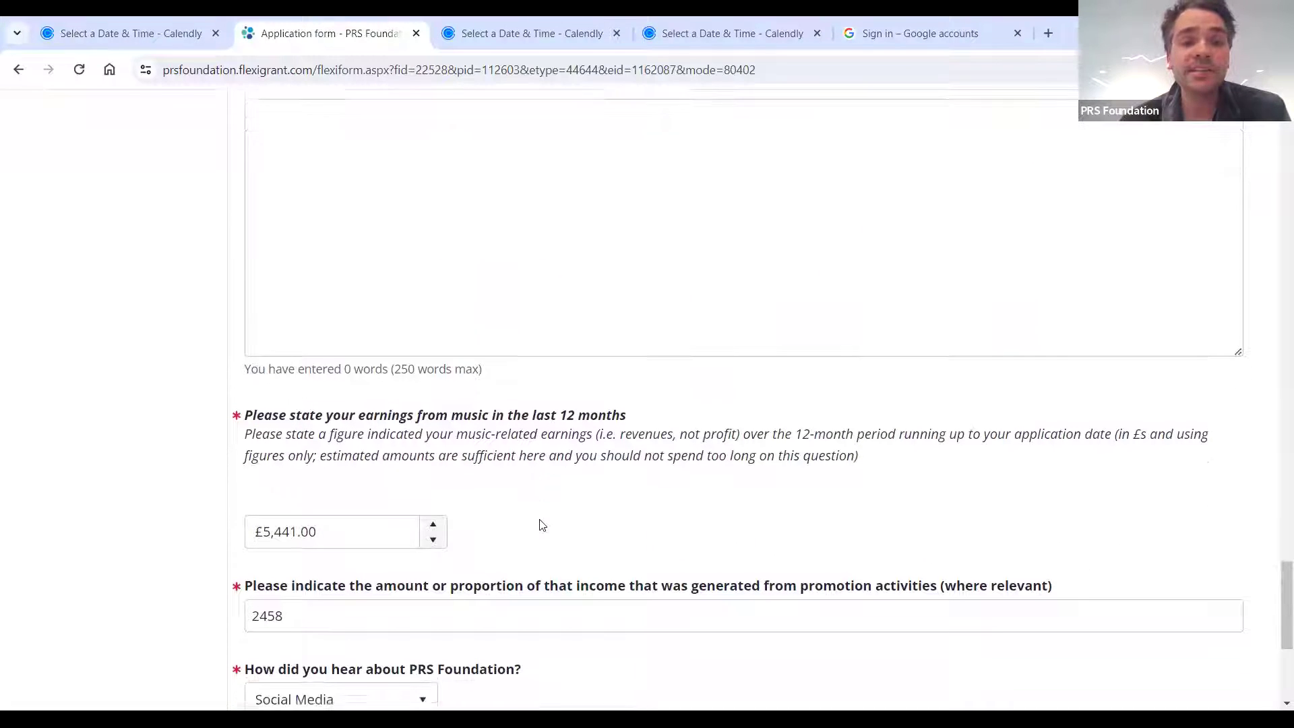
scroll(543, 524, down, 1)
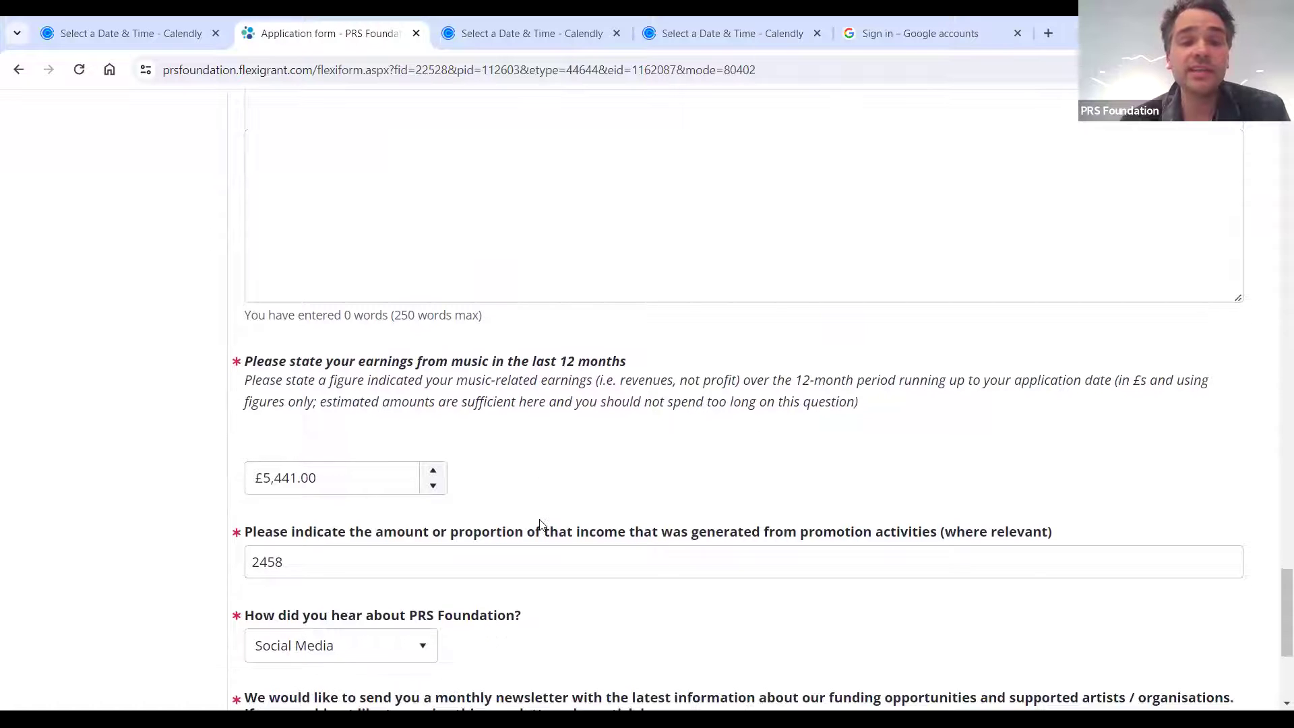
scroll(540, 523, down, 1)
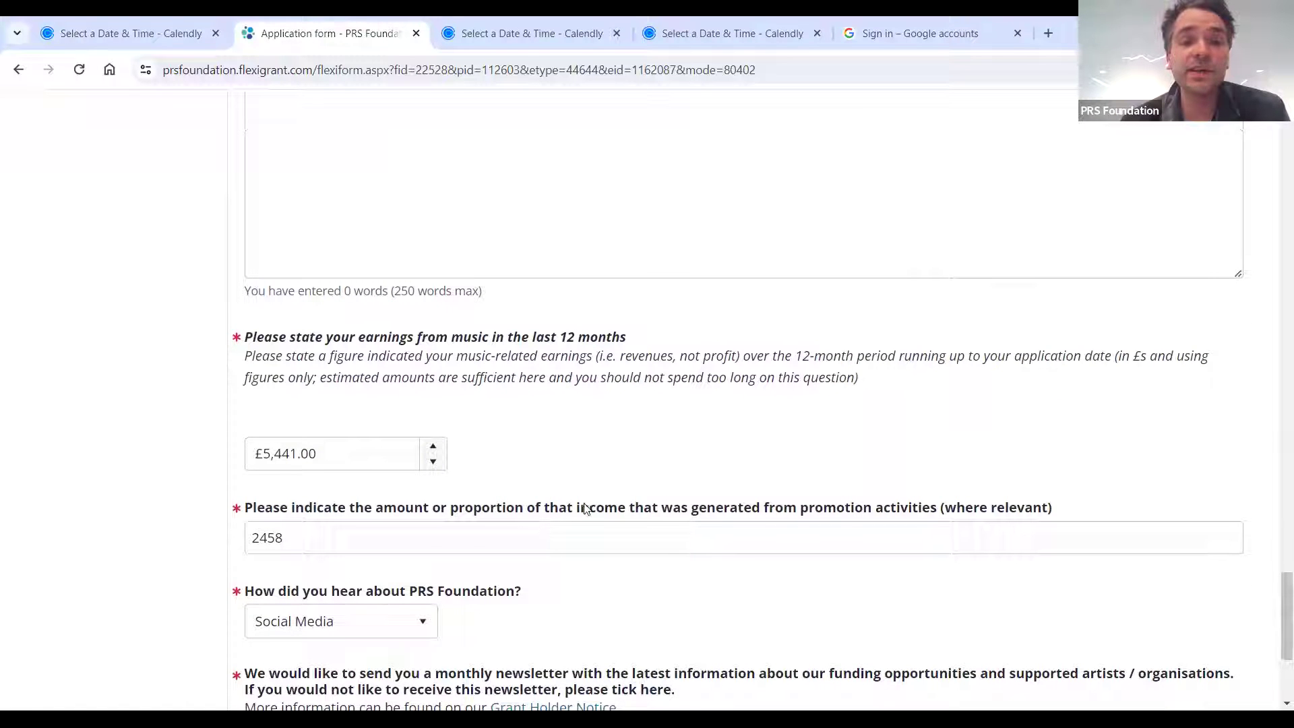
scroll(585, 509, down, 1)
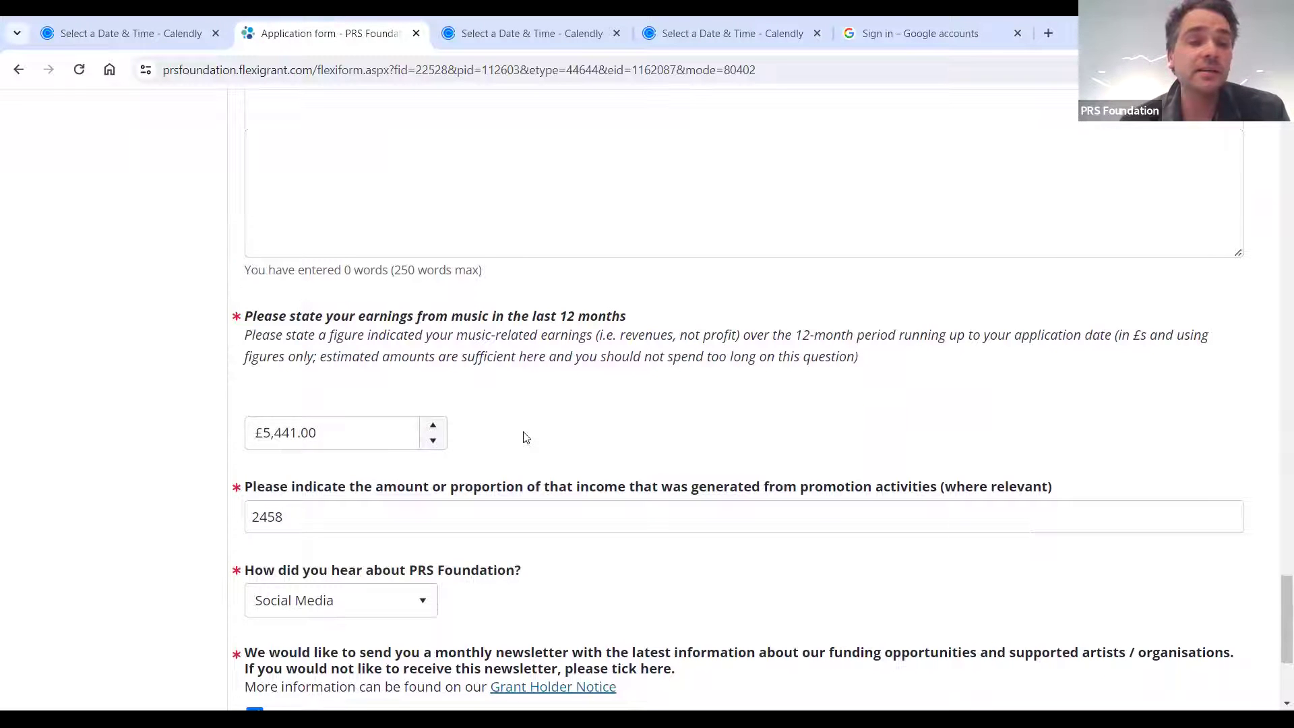
scroll(526, 437, down, 3)
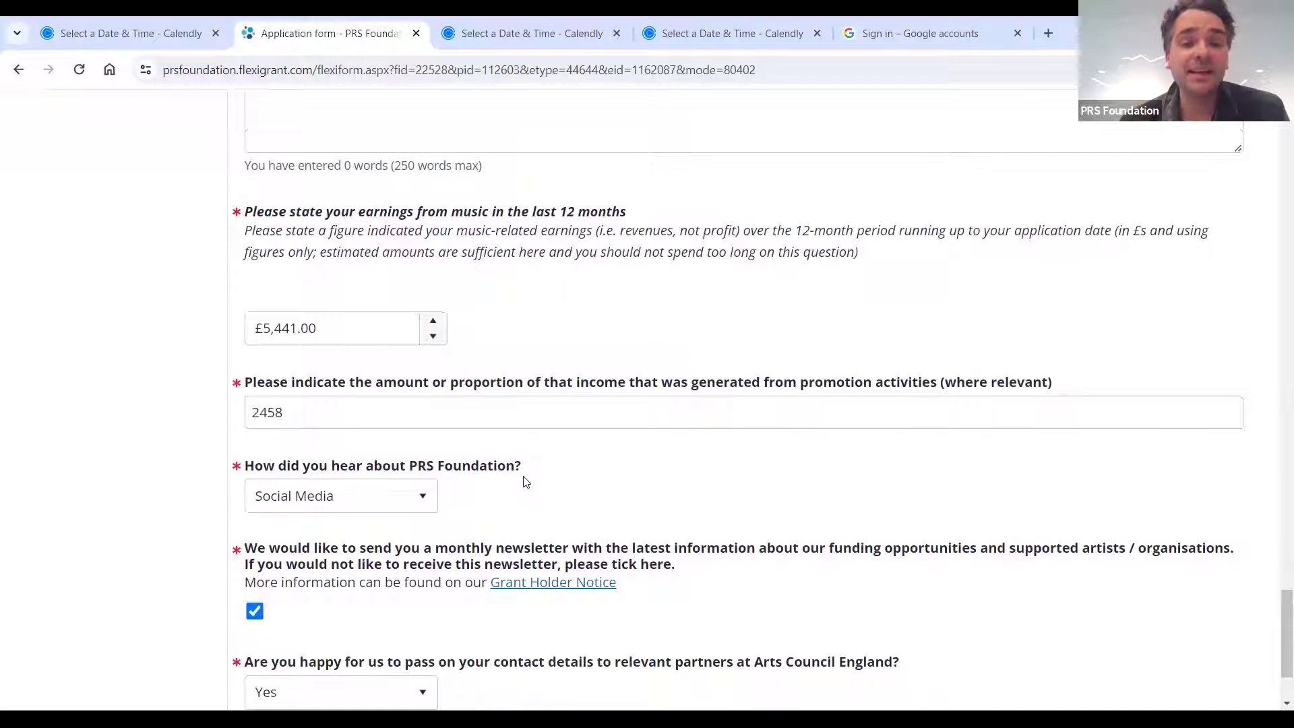
scroll(526, 481, down, 1)
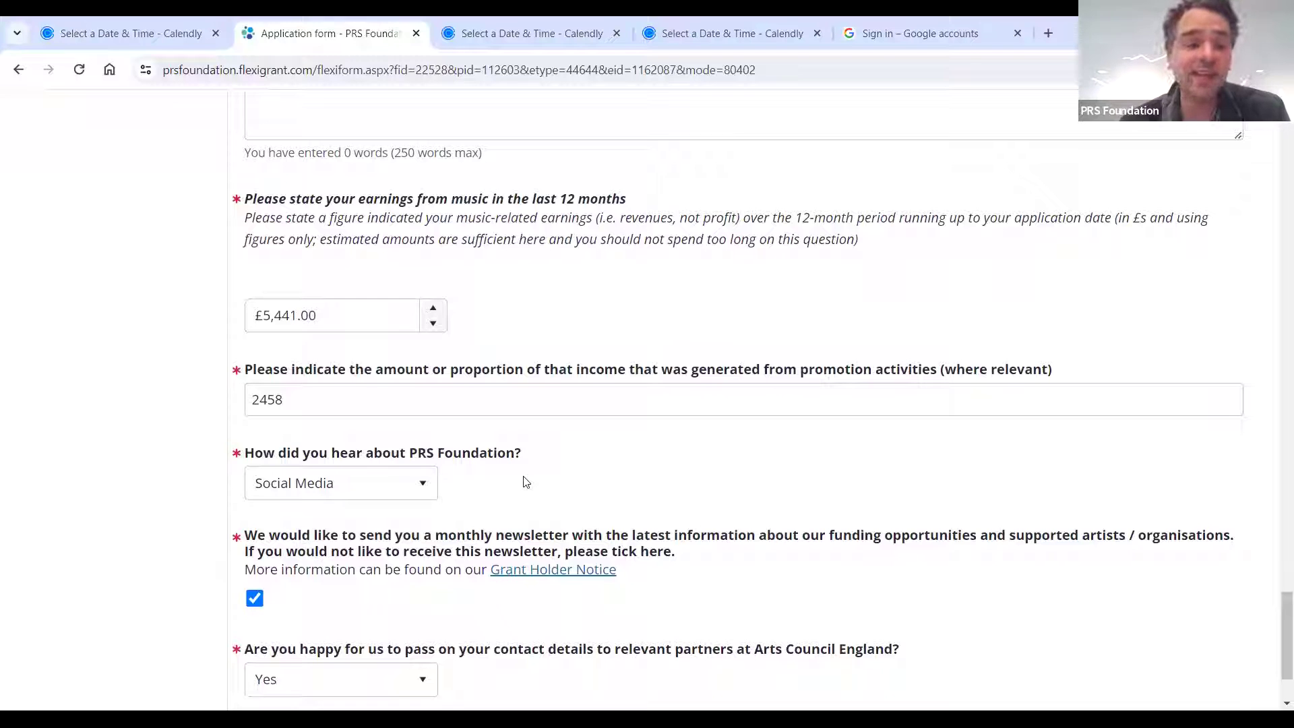
scroll(527, 482, down, 3)
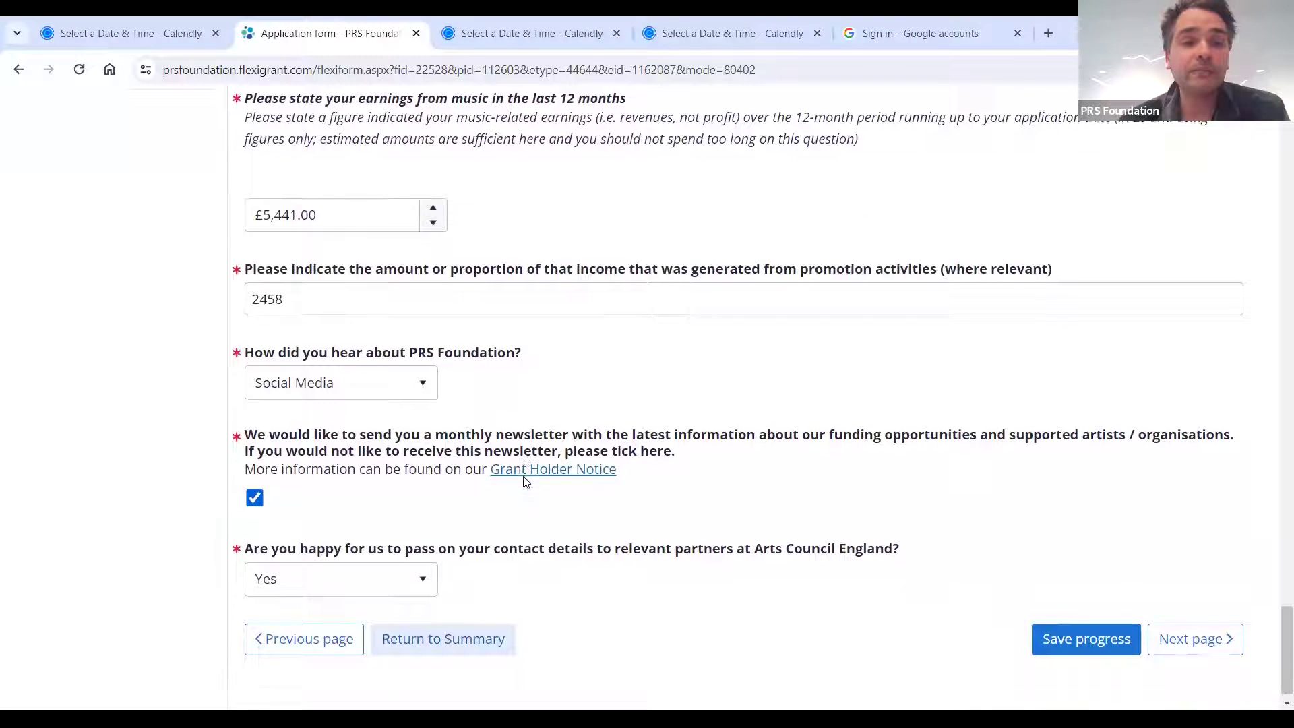
scroll(527, 481, down, 1)
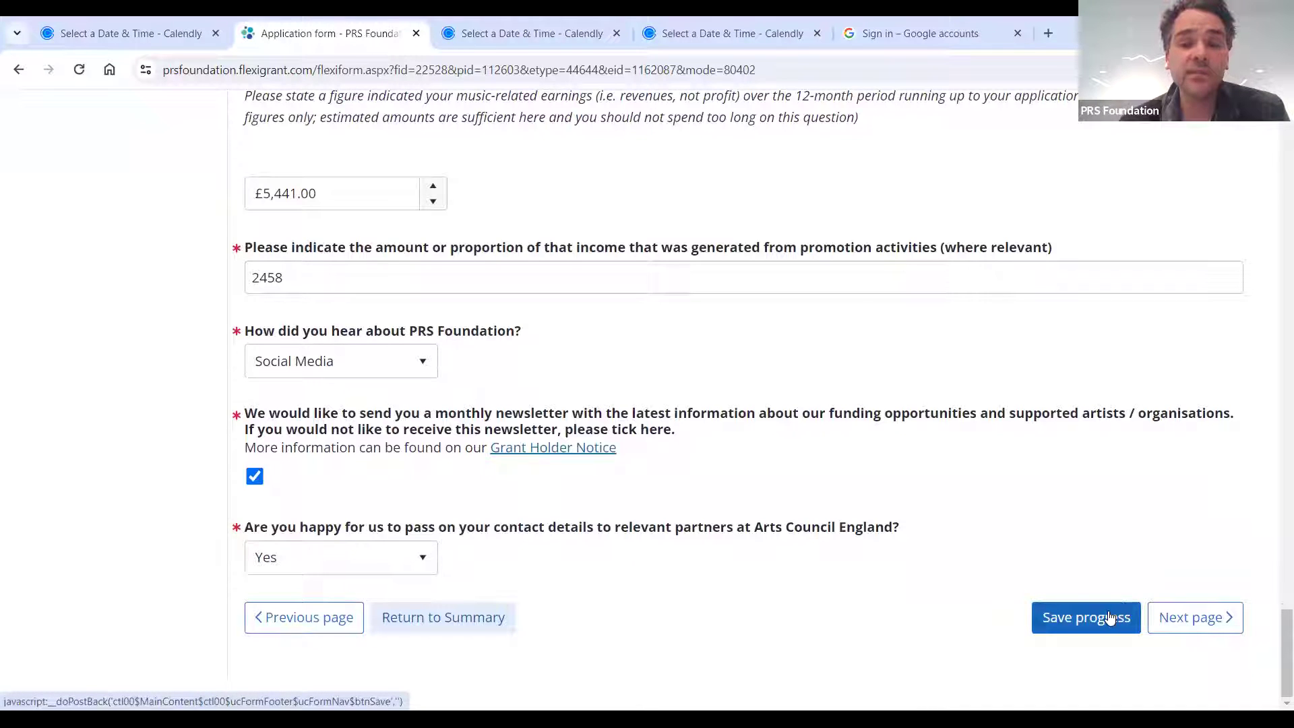
Continue from About You to page 3 of the form, Section 3: Proposed Activities
click(1194, 615)
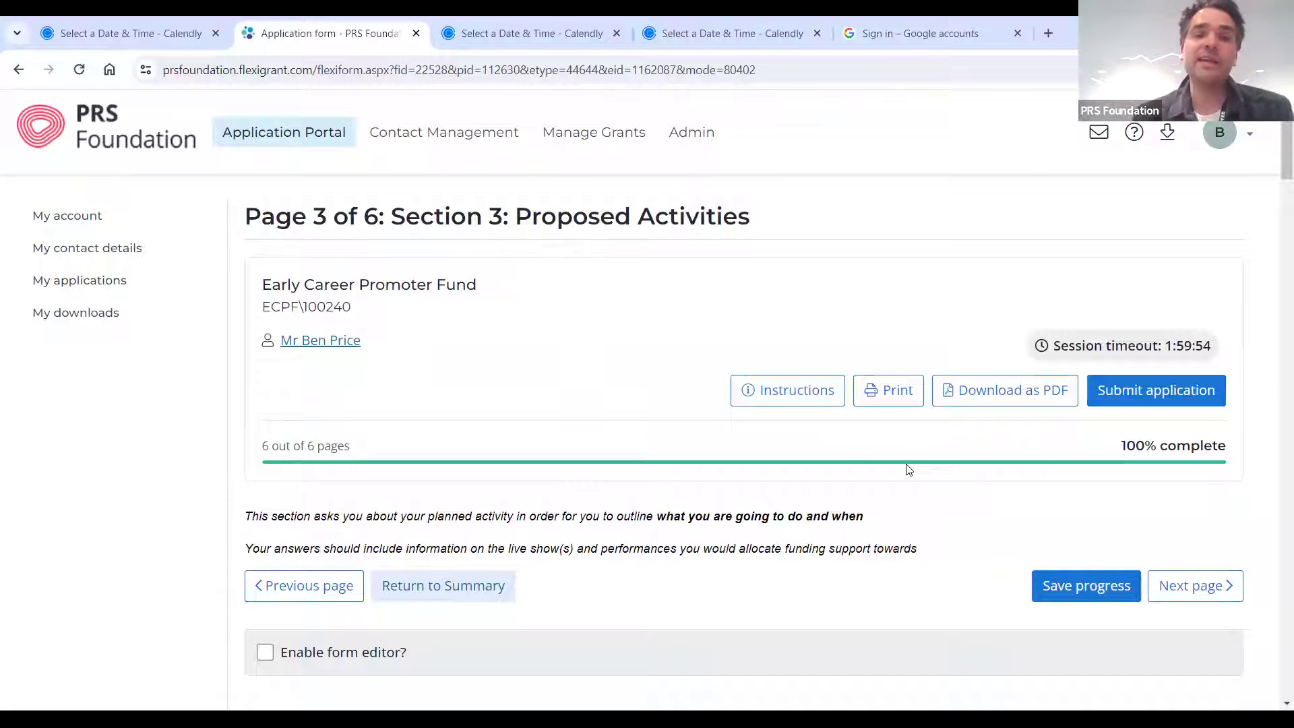
scroll(661, 434, down, 2)
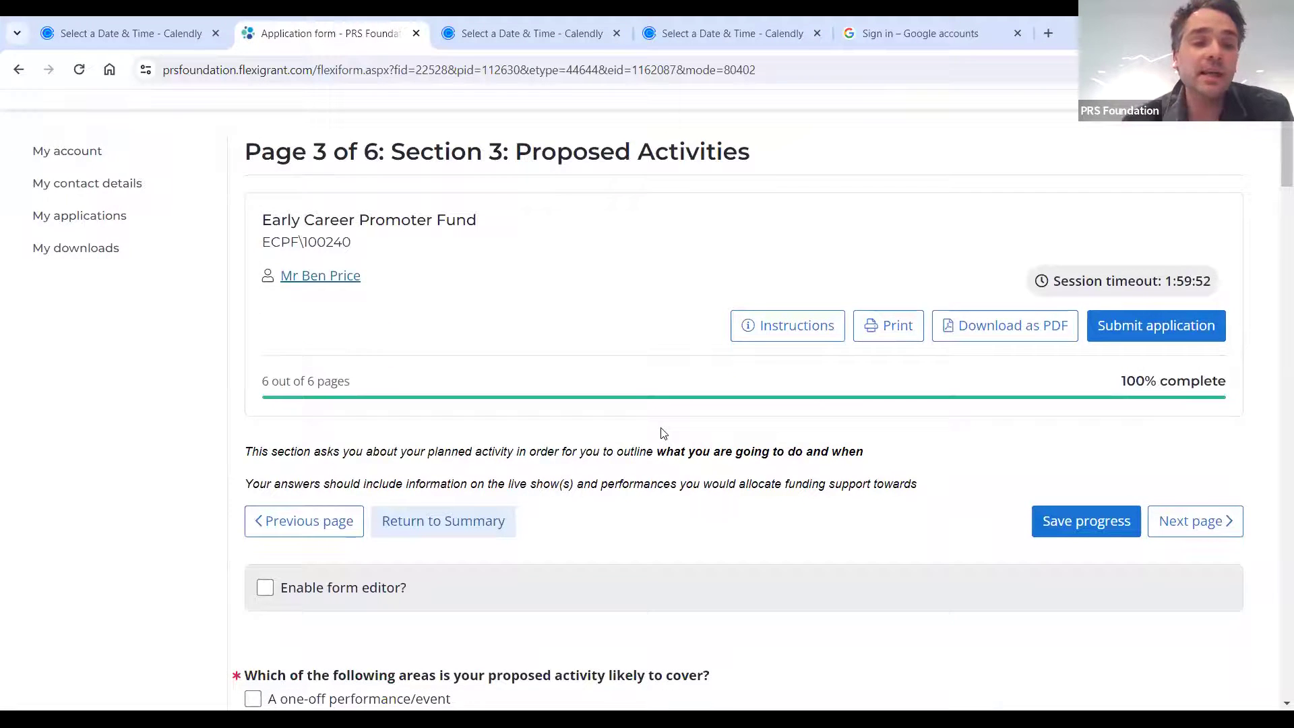
Examine the Section 3 questions on the areas the proposed activity covers and its geographical reach
scroll(661, 433, down, 3)
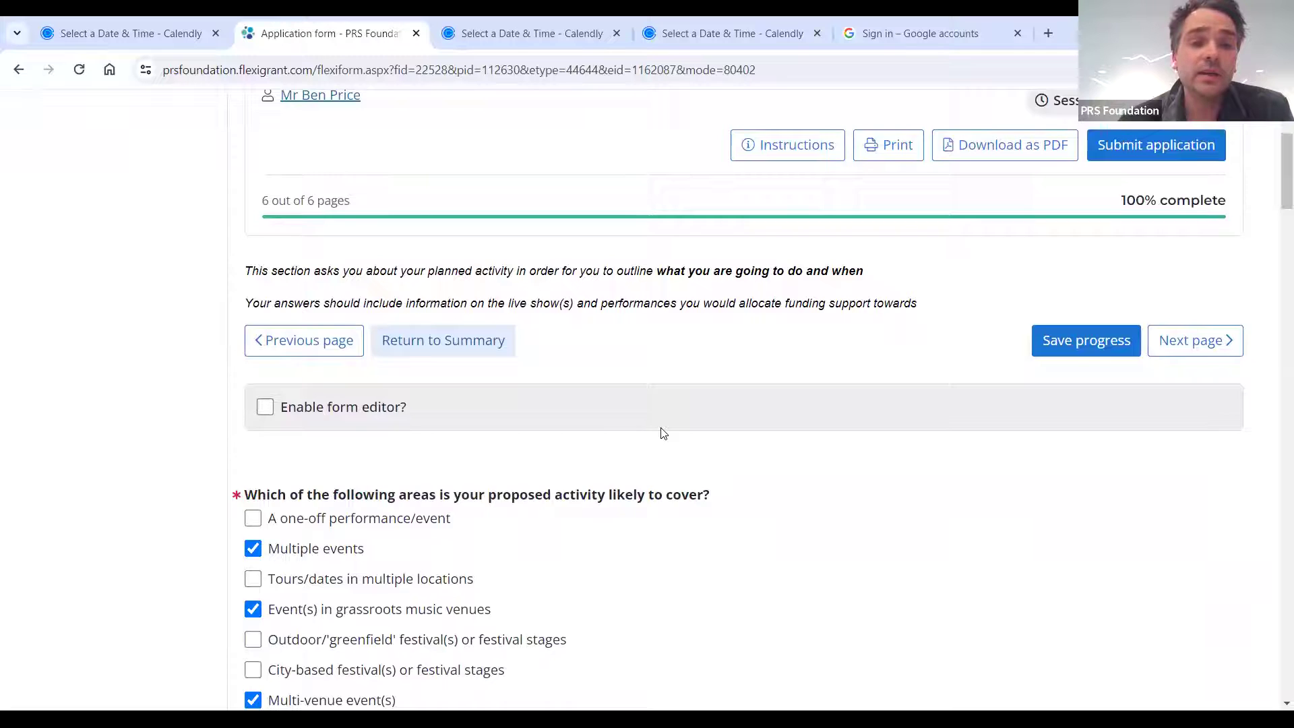
scroll(661, 433, down, 3)
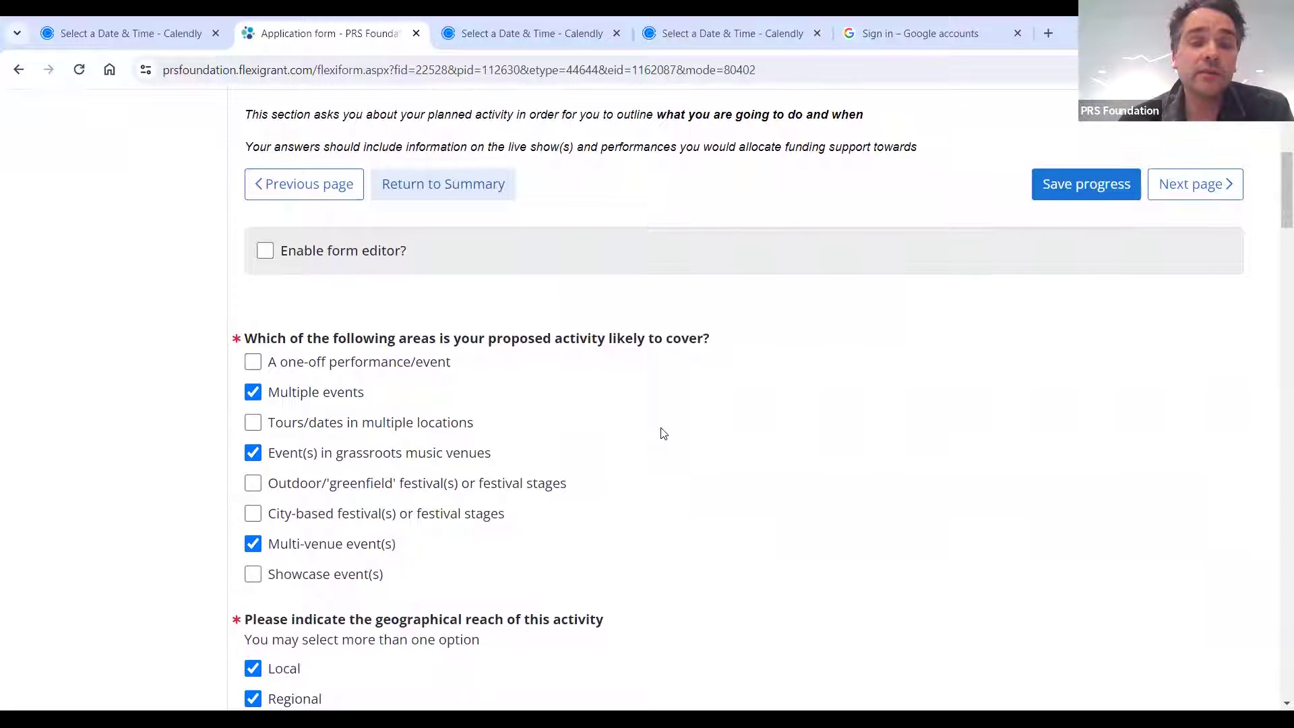
scroll(664, 434, down, 1)
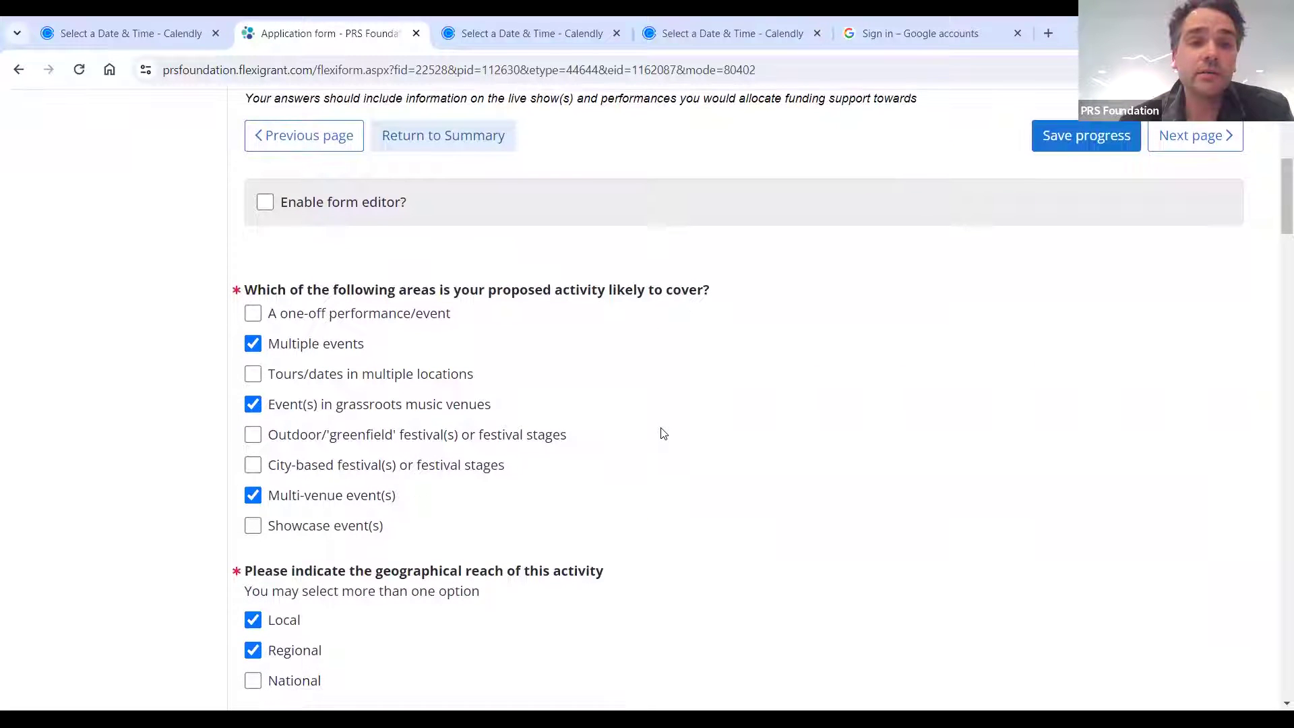
scroll(659, 434, down, 1)
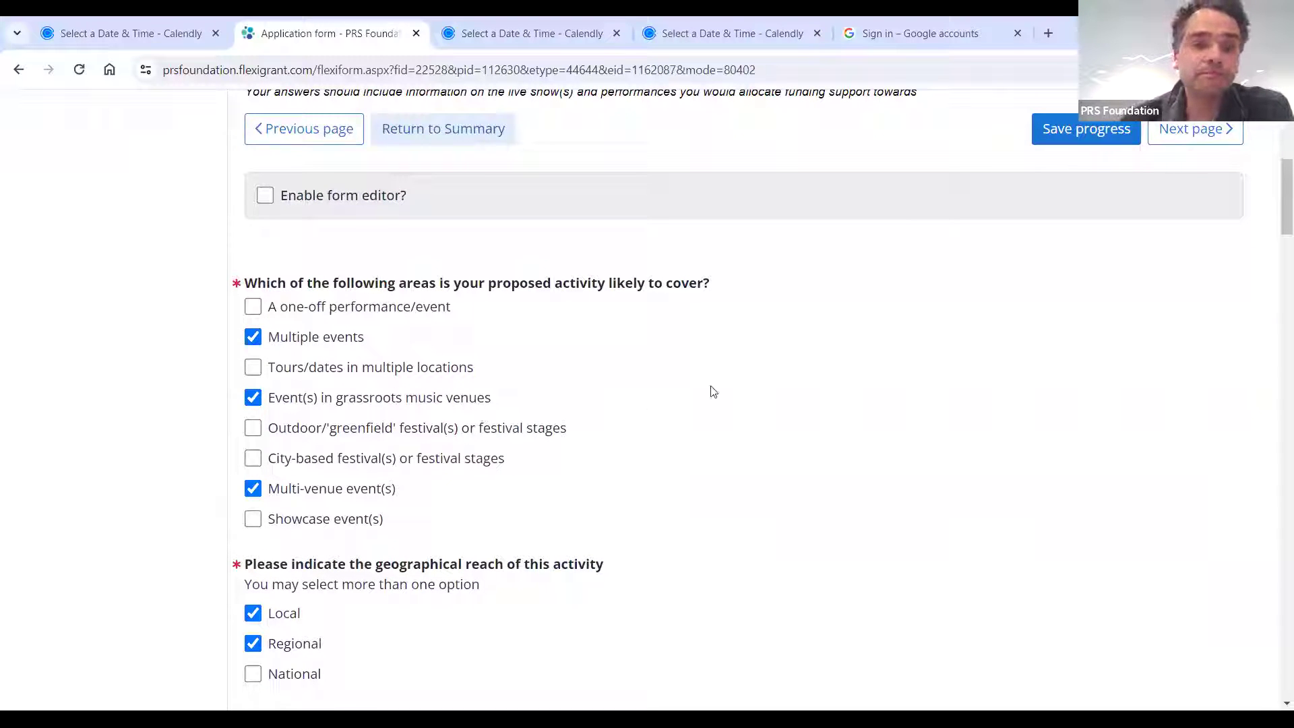
scroll(713, 391, down, 1)
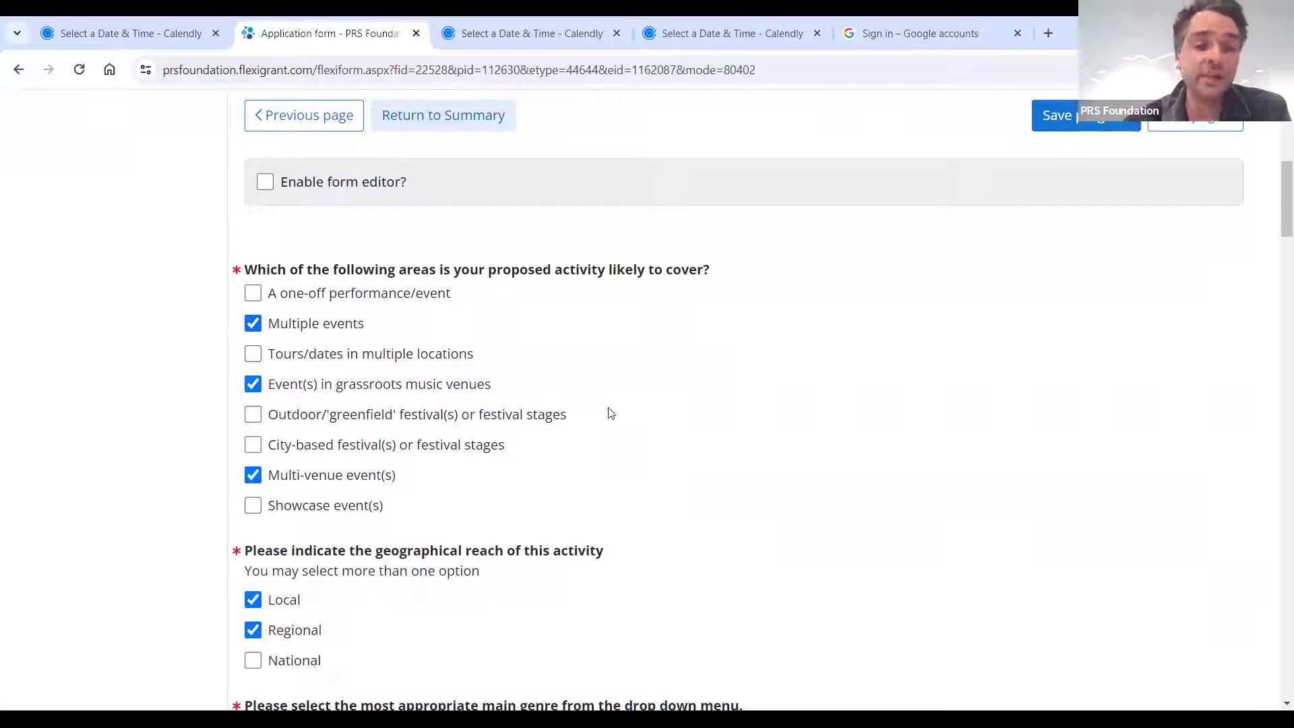
scroll(457, 467, down, 1)
scroll(457, 466, down, 3)
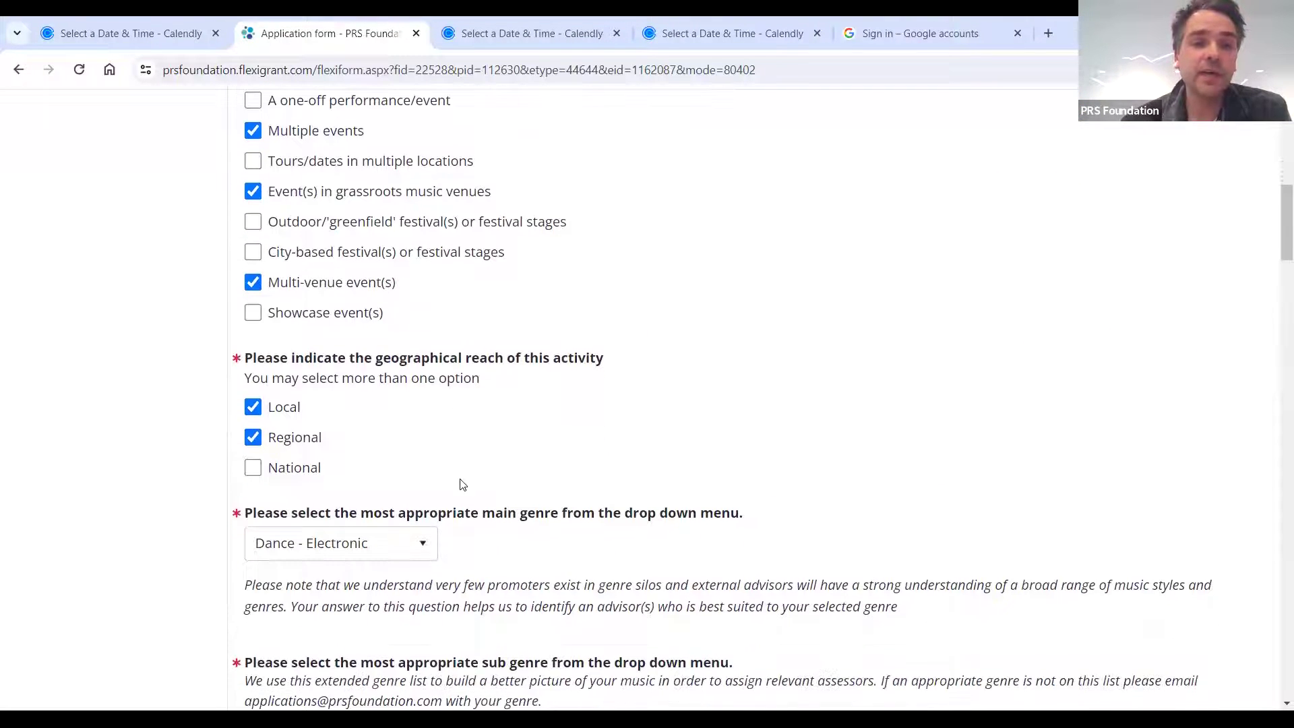
Show the available main genre options in the genre question, leaving the choice at Dance - Electronic
scroll(463, 545, down, 1)
scroll(463, 548, down, 1)
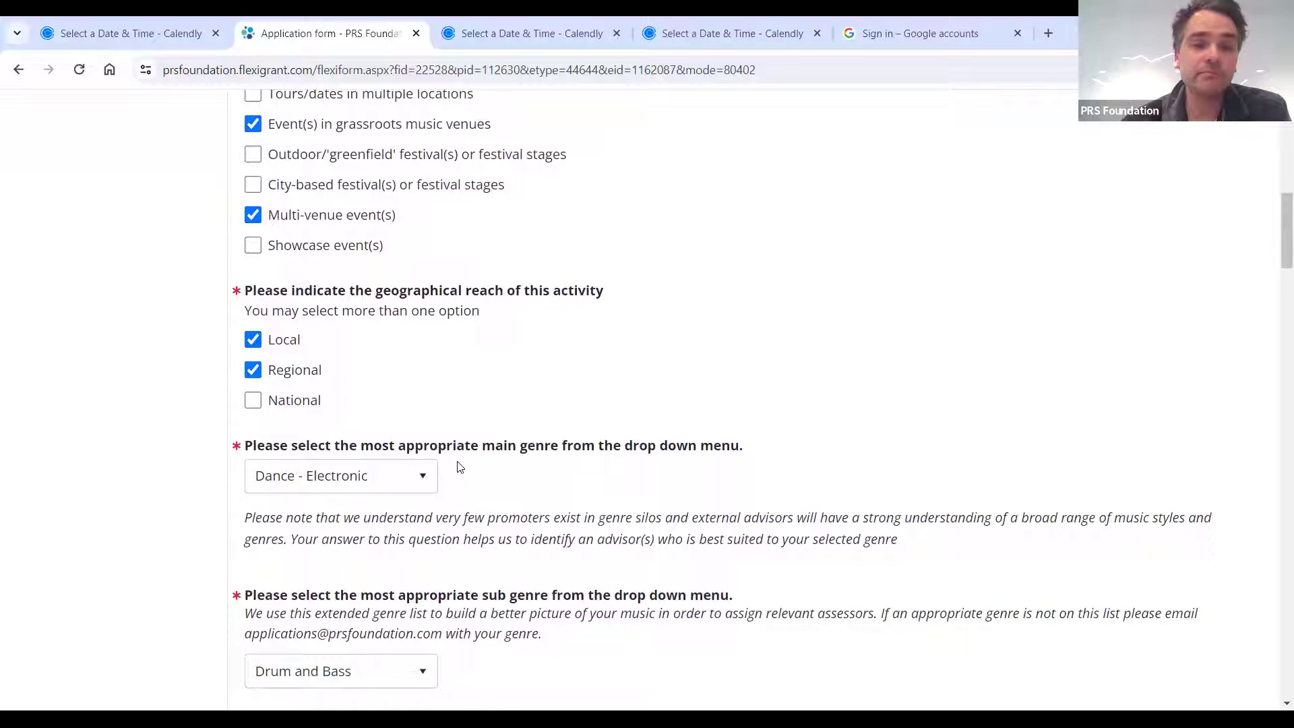
scroll(457, 465, down, 1)
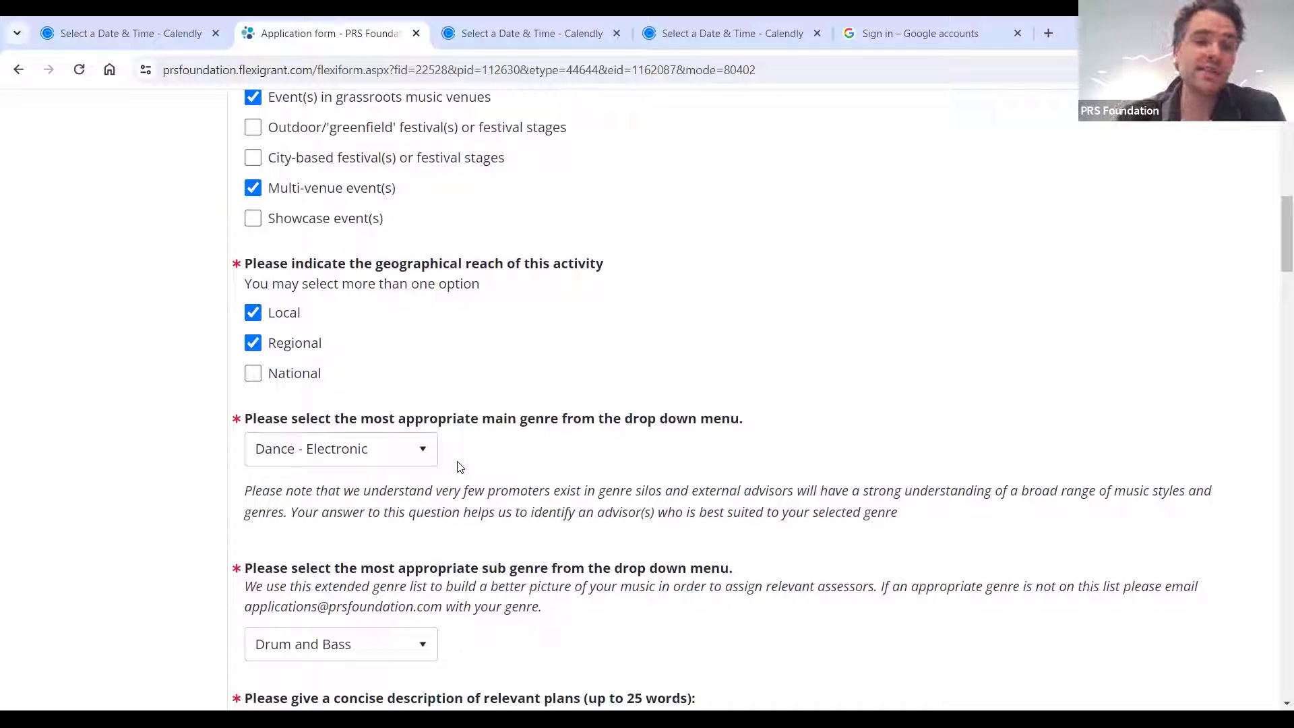
key(alt+Down)
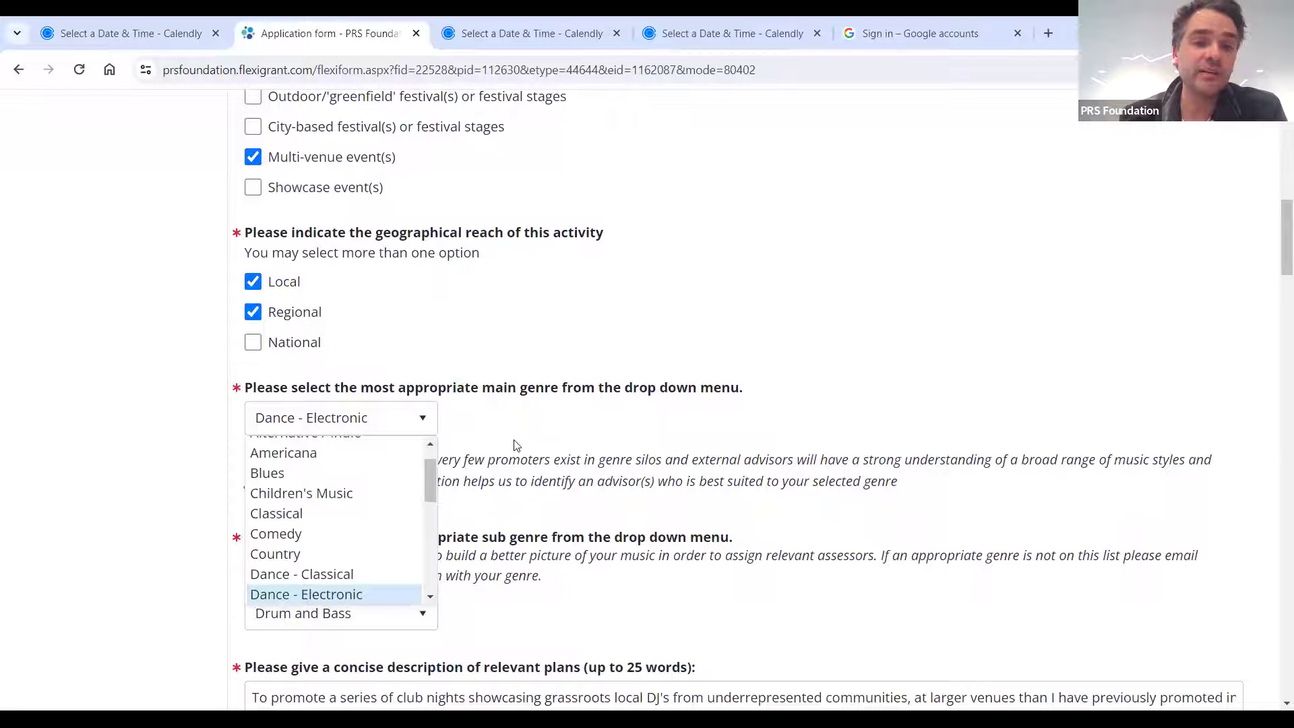
click(517, 445)
Examine the sub genre question, the concise 25-word description of plans, and the written, video or audio submission option
scroll(482, 524, down, 3)
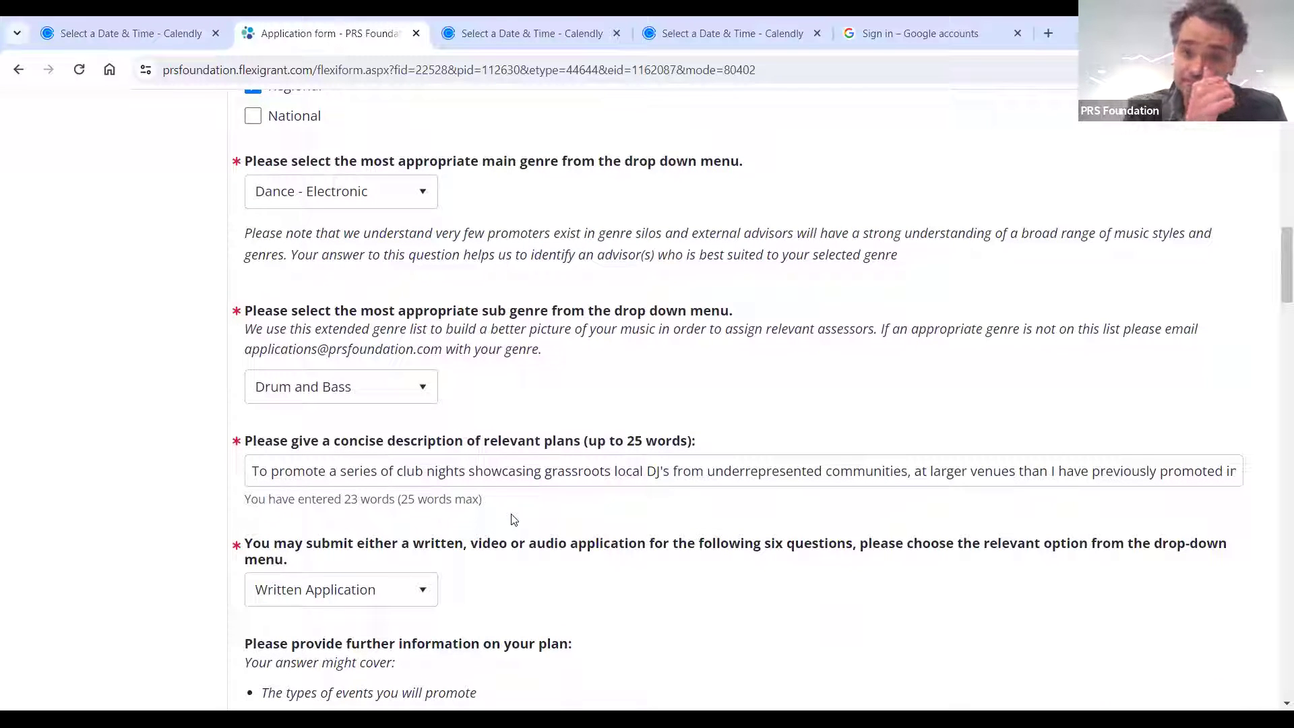
scroll(513, 519, down, 1)
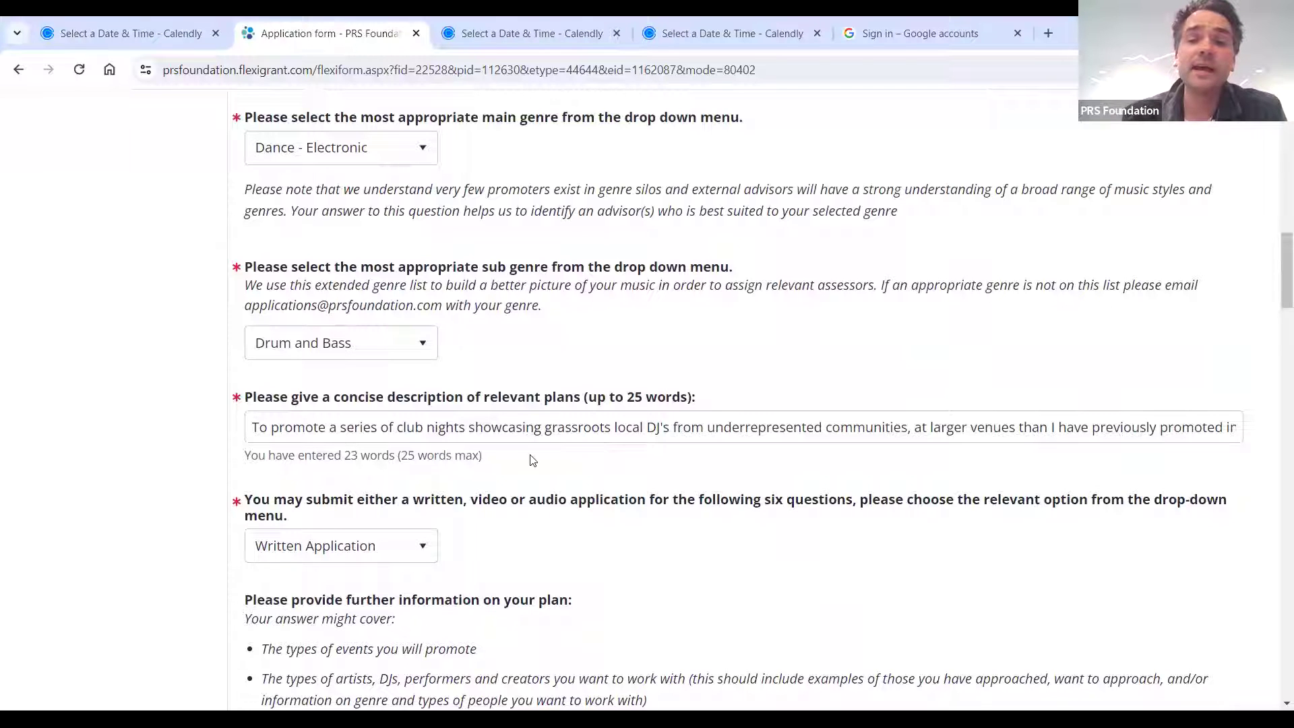
scroll(532, 460, down, 2)
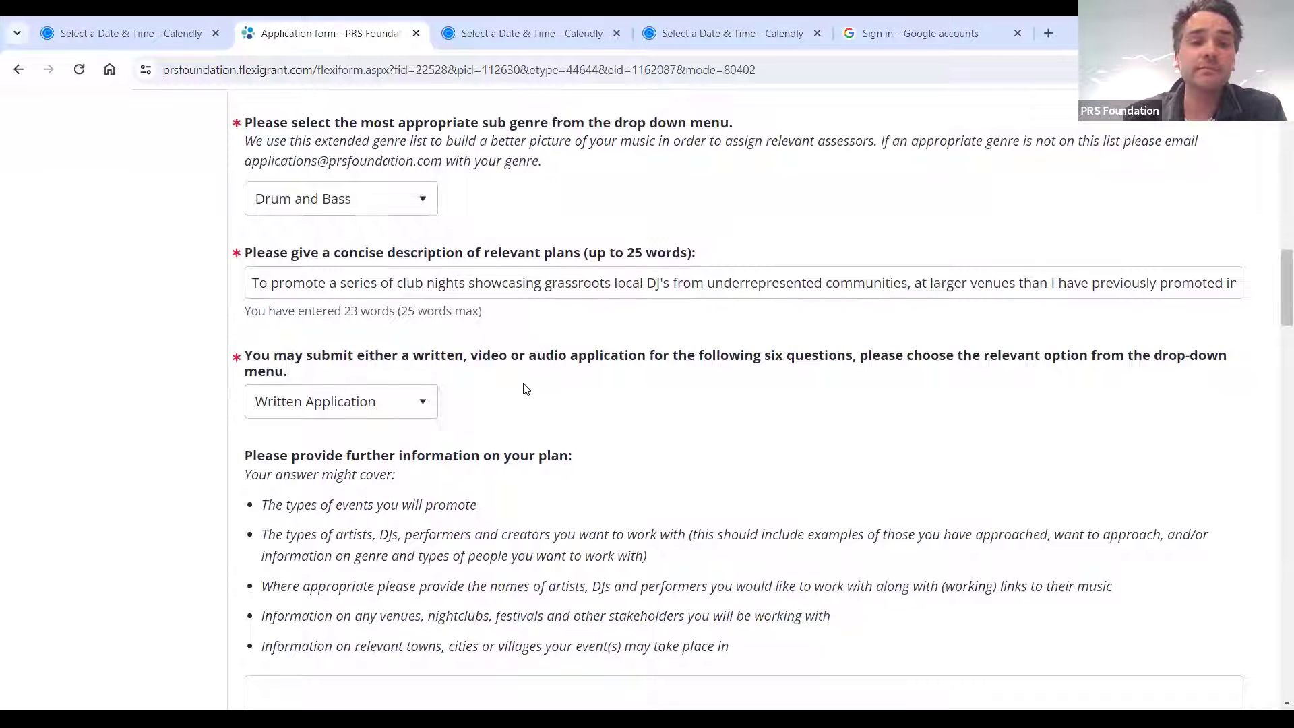
scroll(524, 383, down, 2)
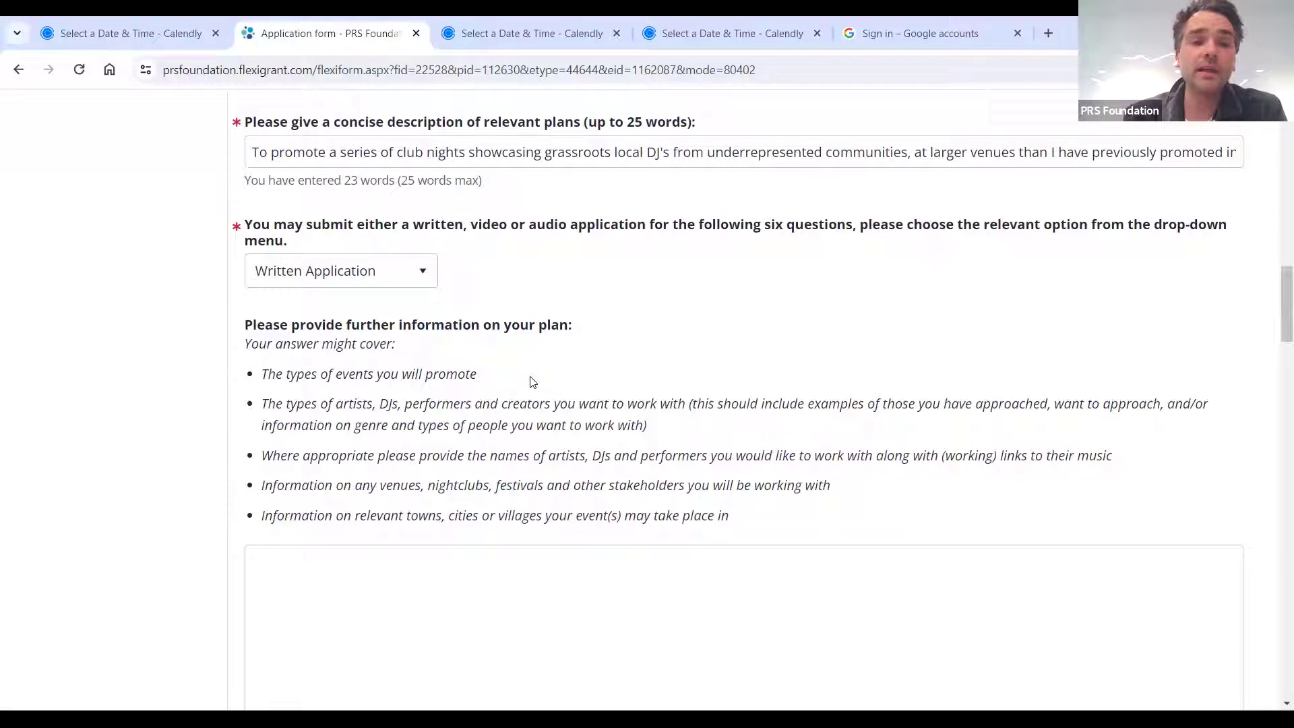
scroll(529, 380, up, 1)
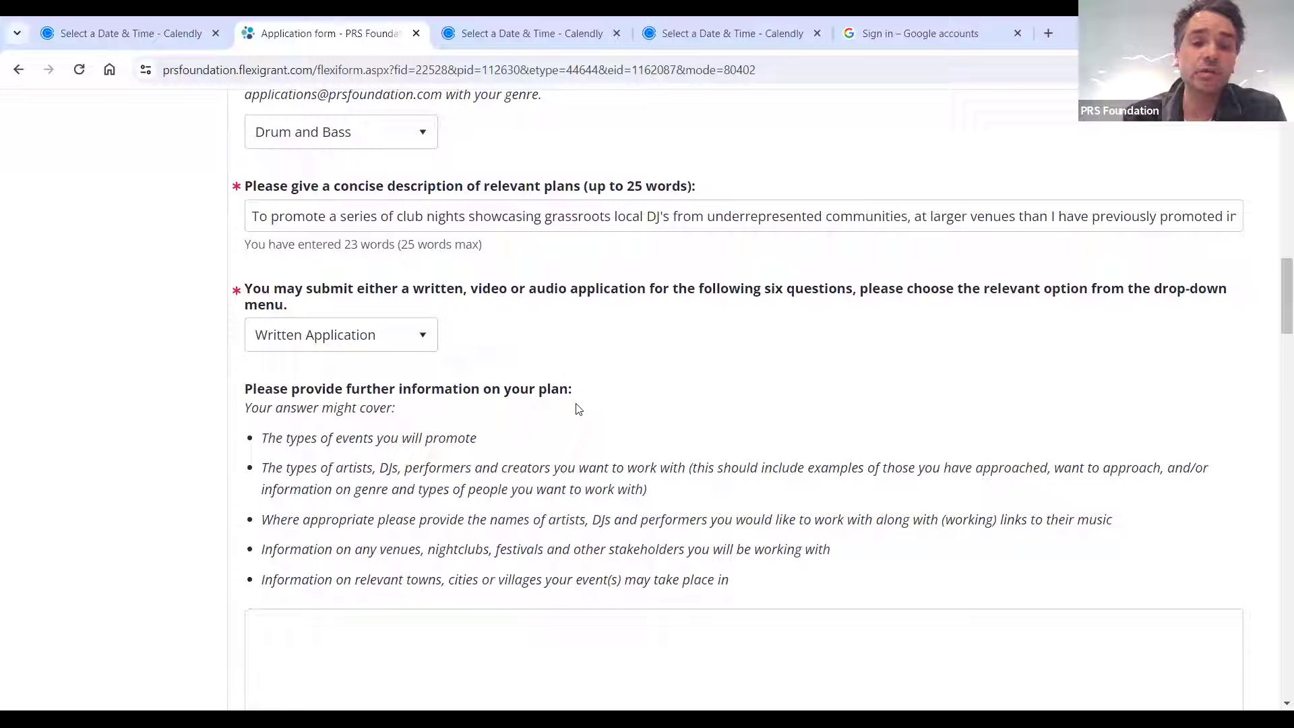
scroll(578, 409, up, 1)
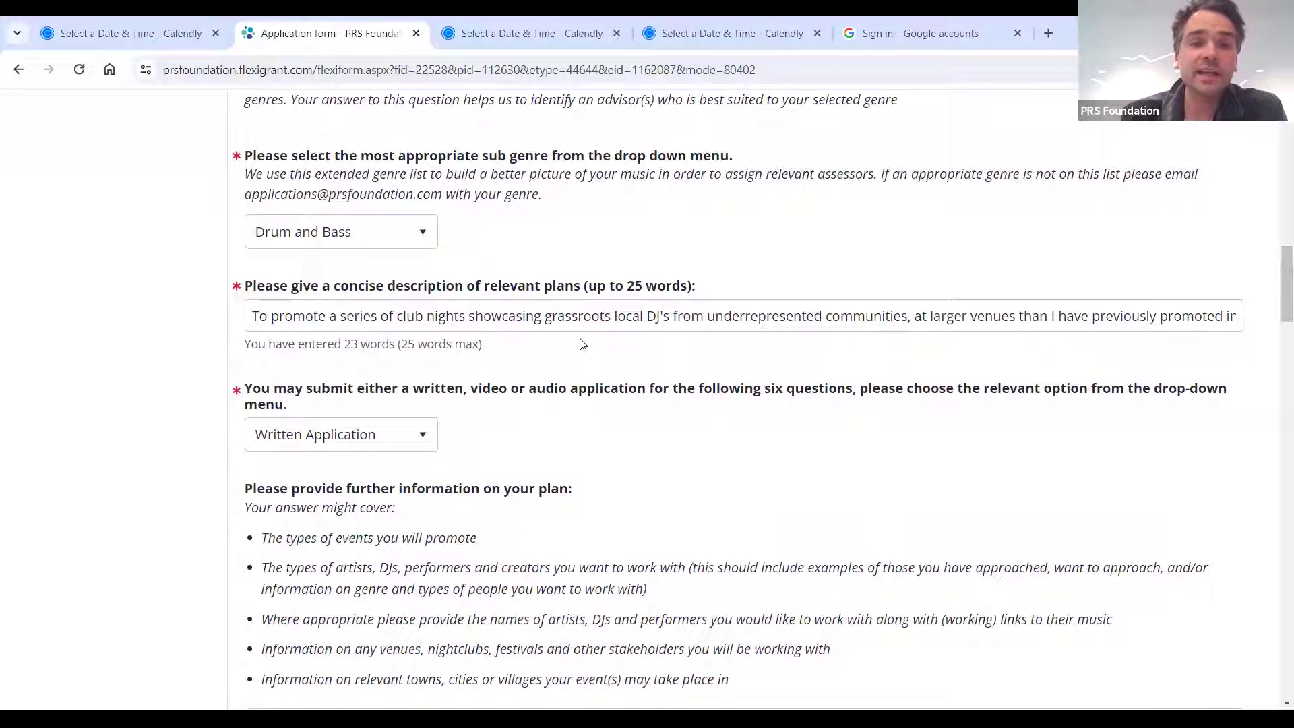
scroll(582, 345, down, 1)
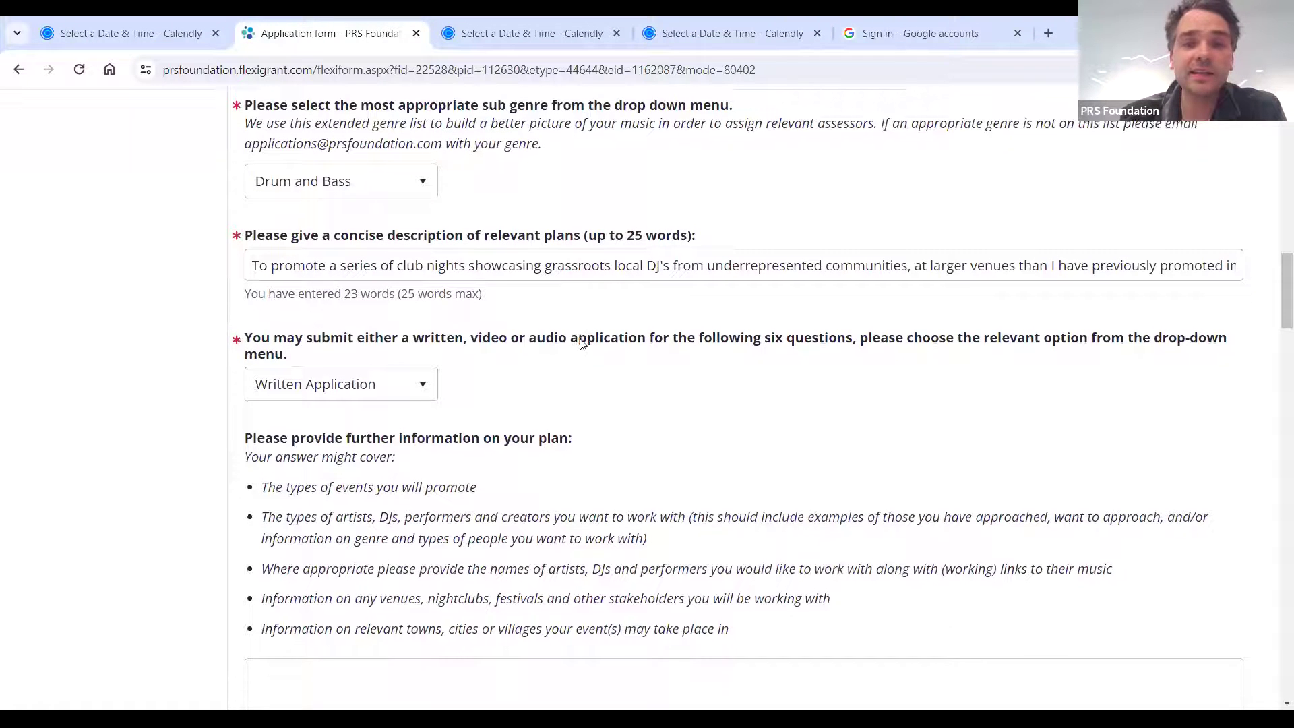
scroll(557, 431, down, 1)
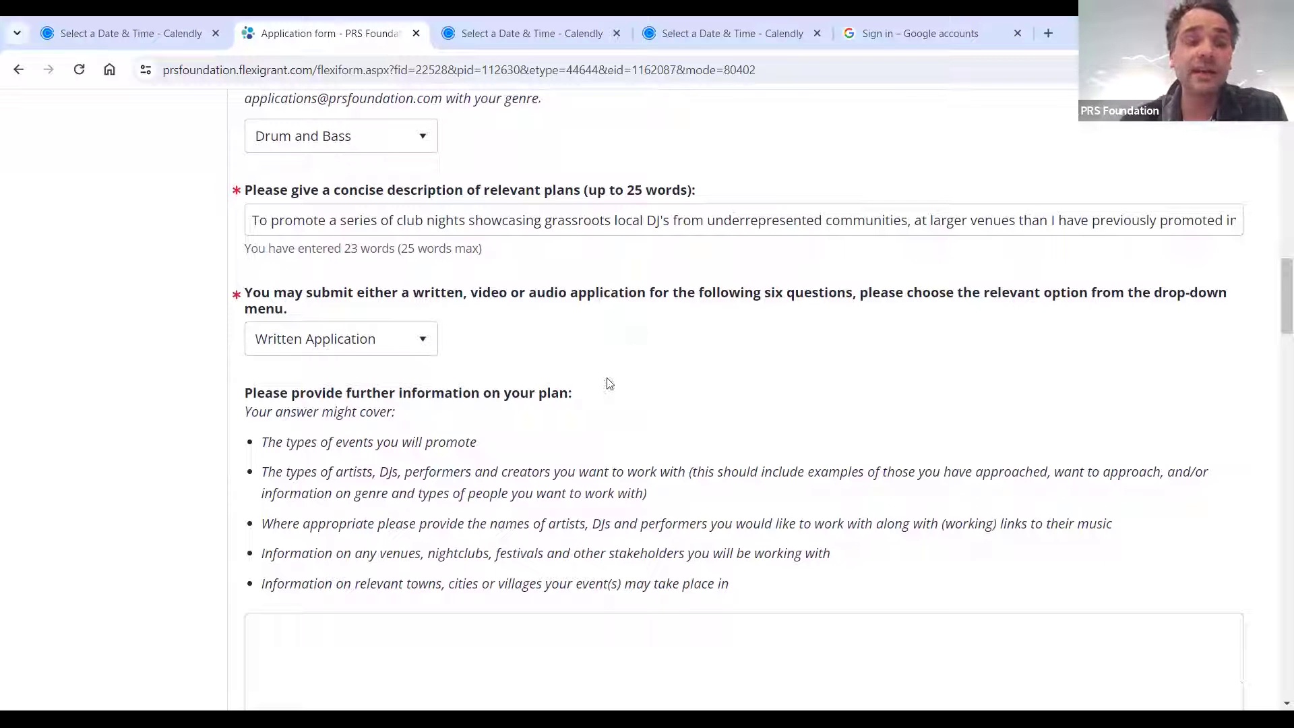
Review the question asking for further information on the plan, including its suggested points and word limit
scroll(606, 419, down, 1)
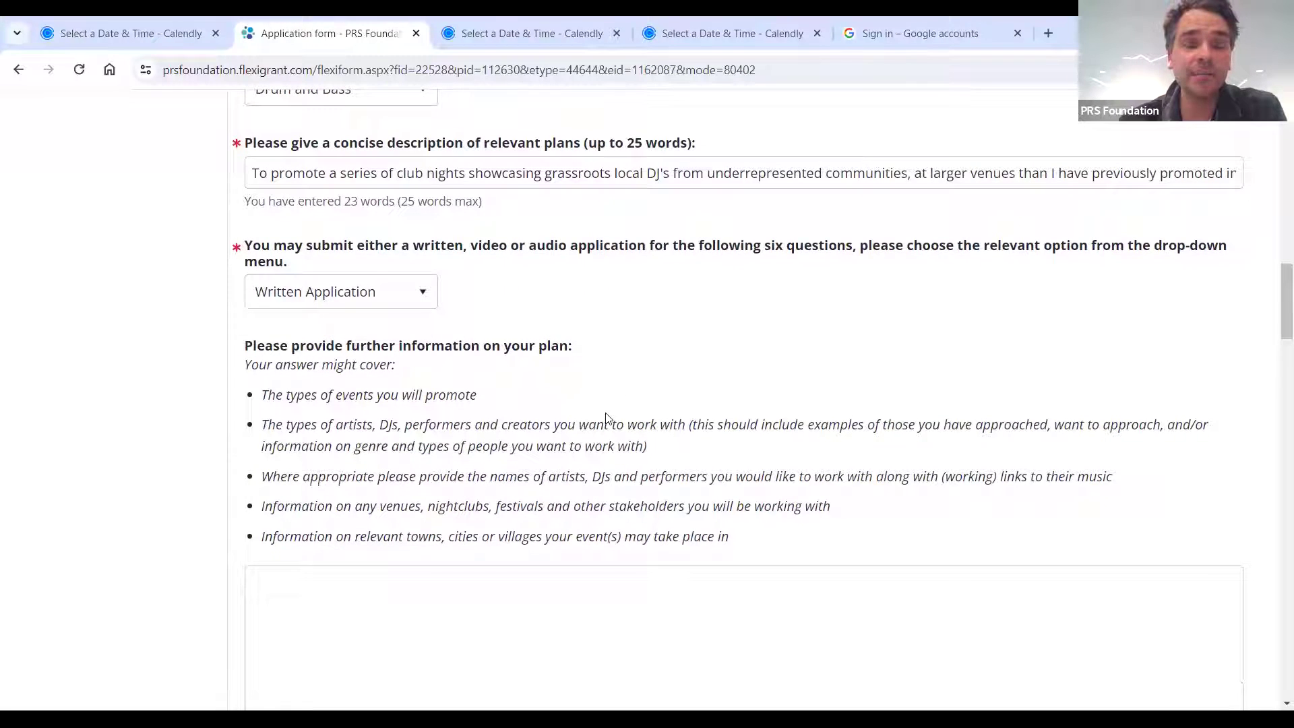
right_click(606, 414)
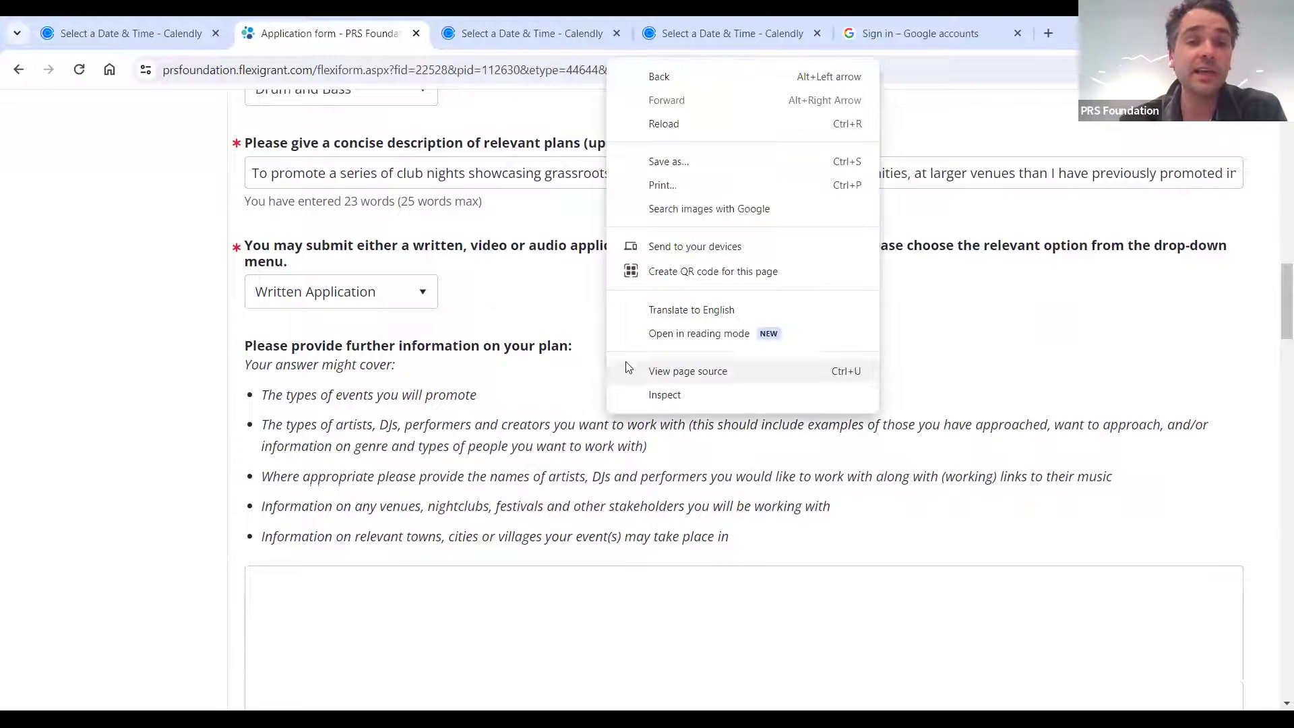
click(582, 366)
scroll(582, 366, down, 8)
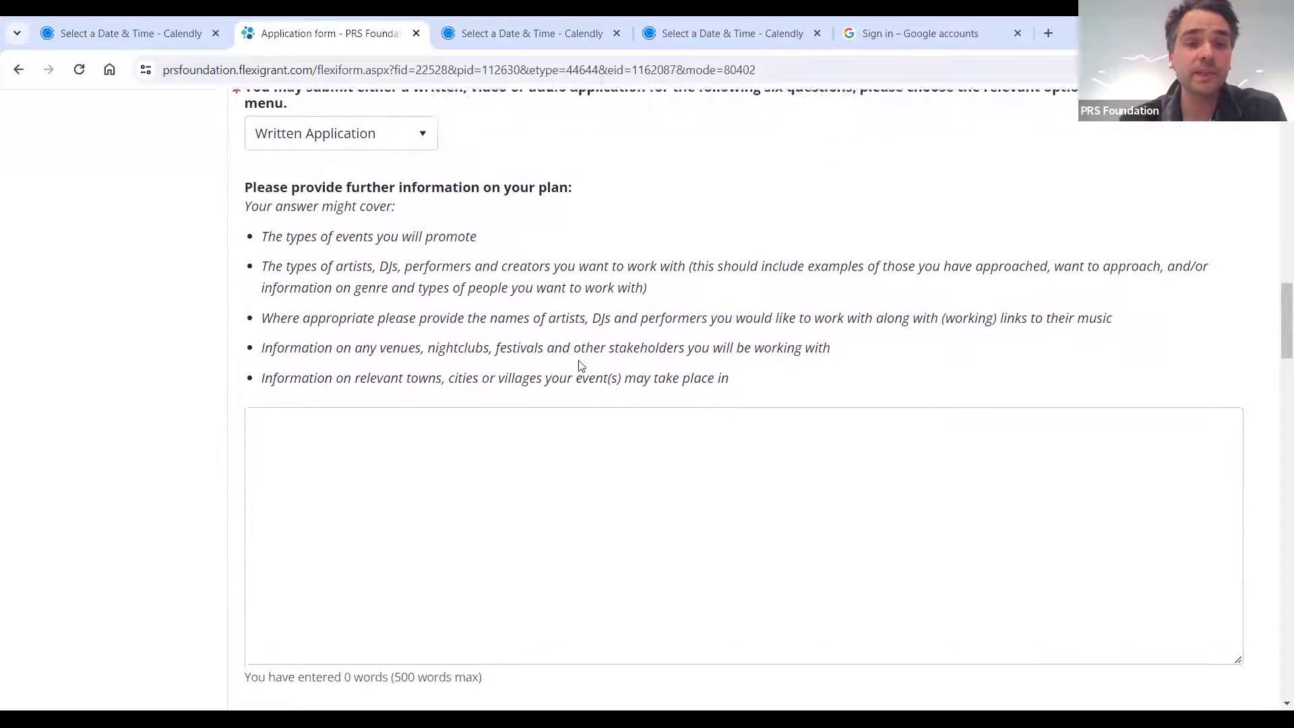
Examine the question on booking and supporting artists, DJs, performers and creators, including its suggested points and word limit
scroll(582, 367, down, 3)
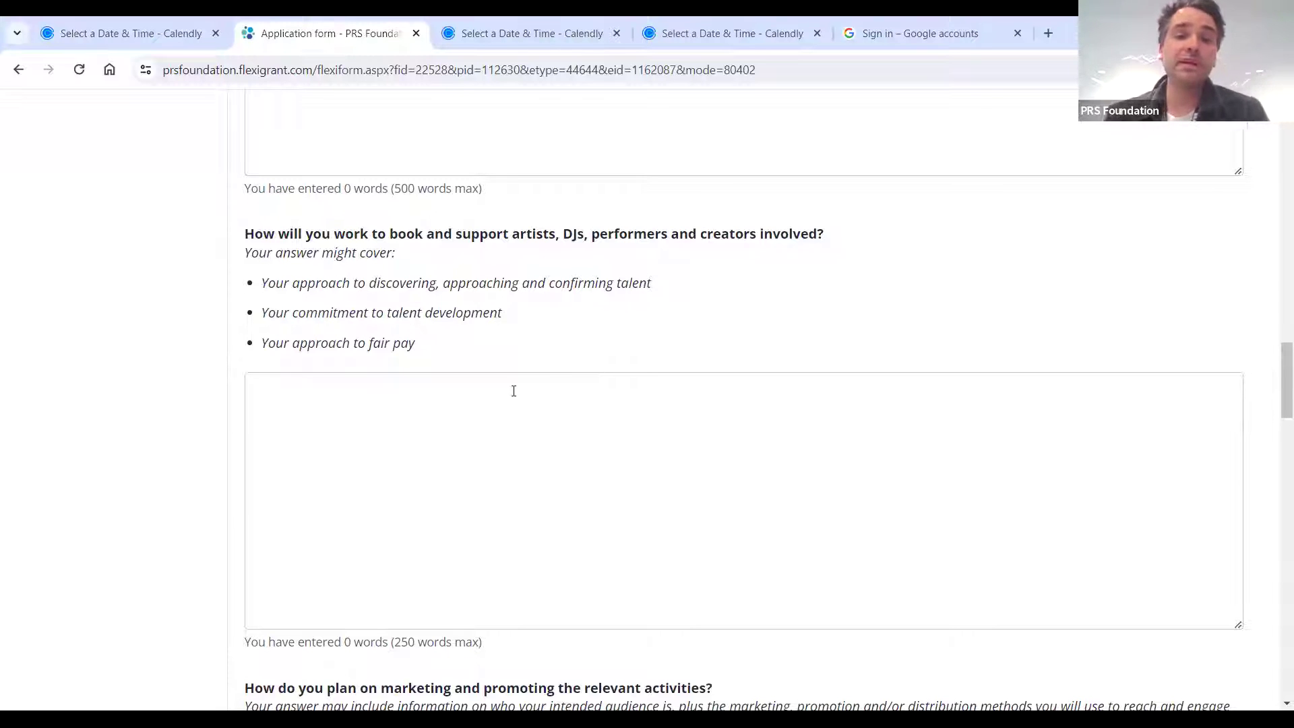
scroll(475, 413, down, 1)
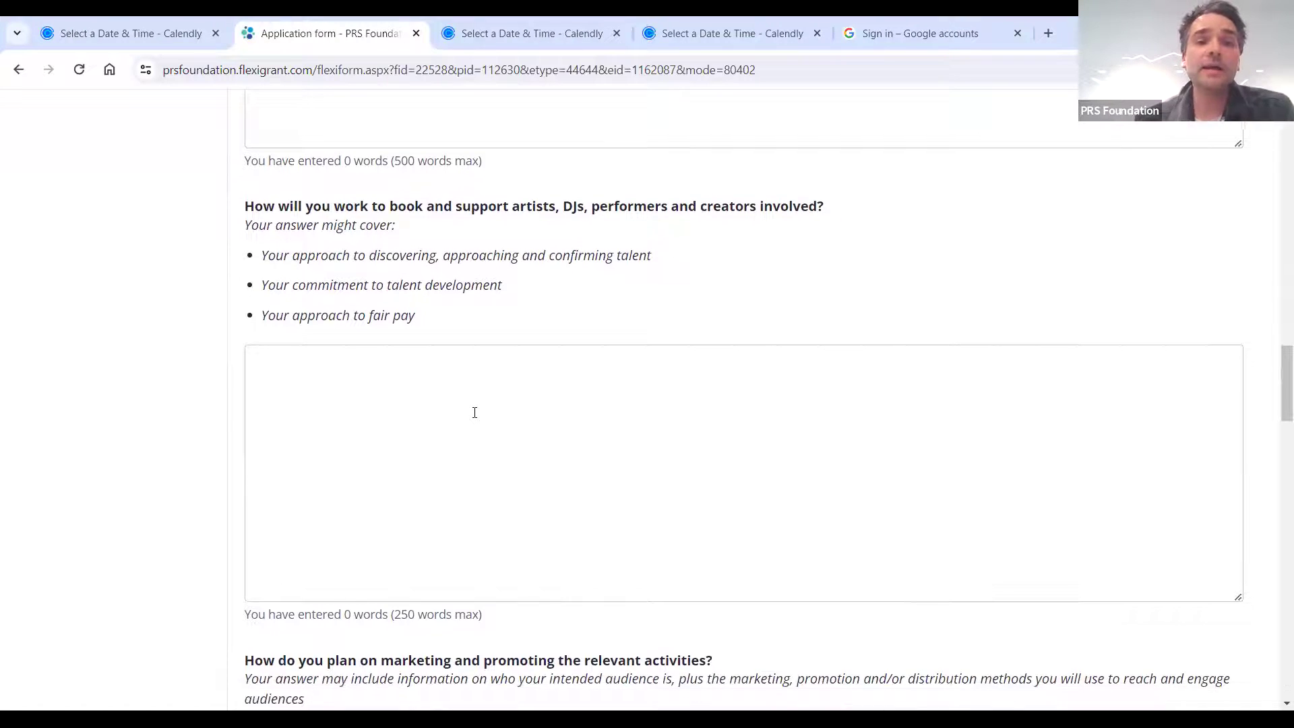
scroll(475, 412, down, 1)
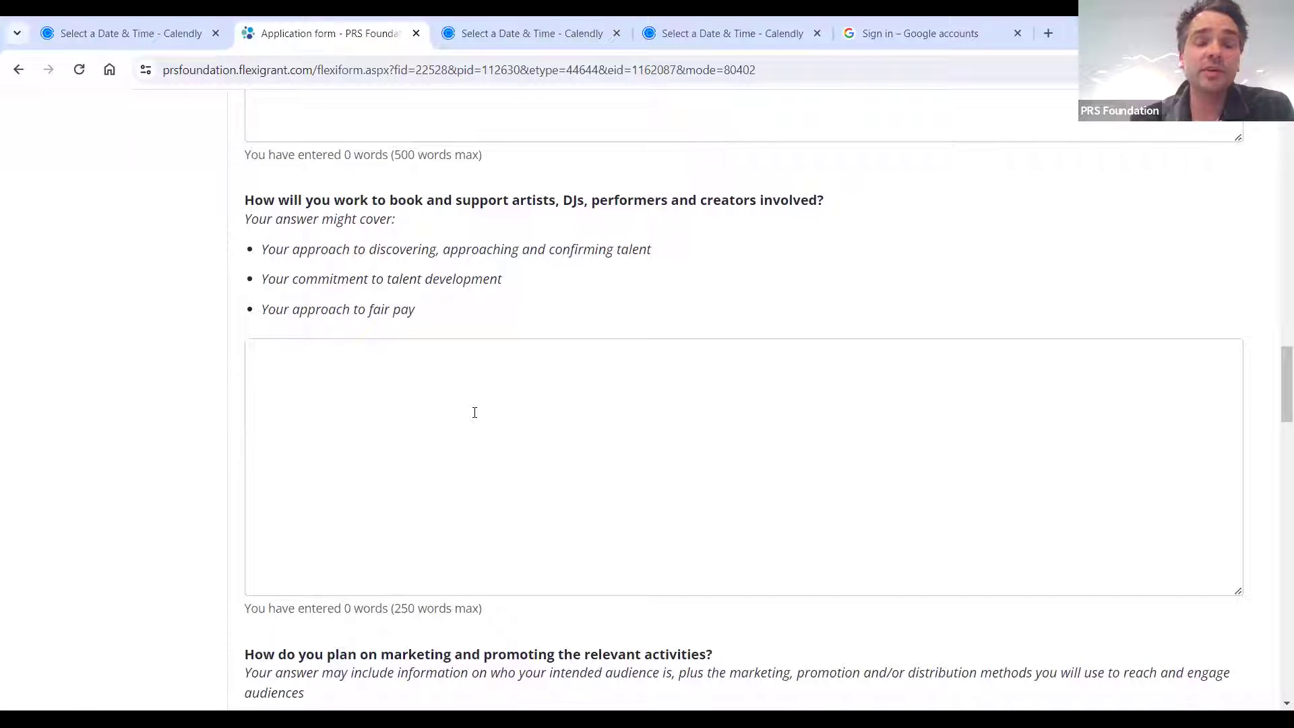
scroll(475, 413, down, 1)
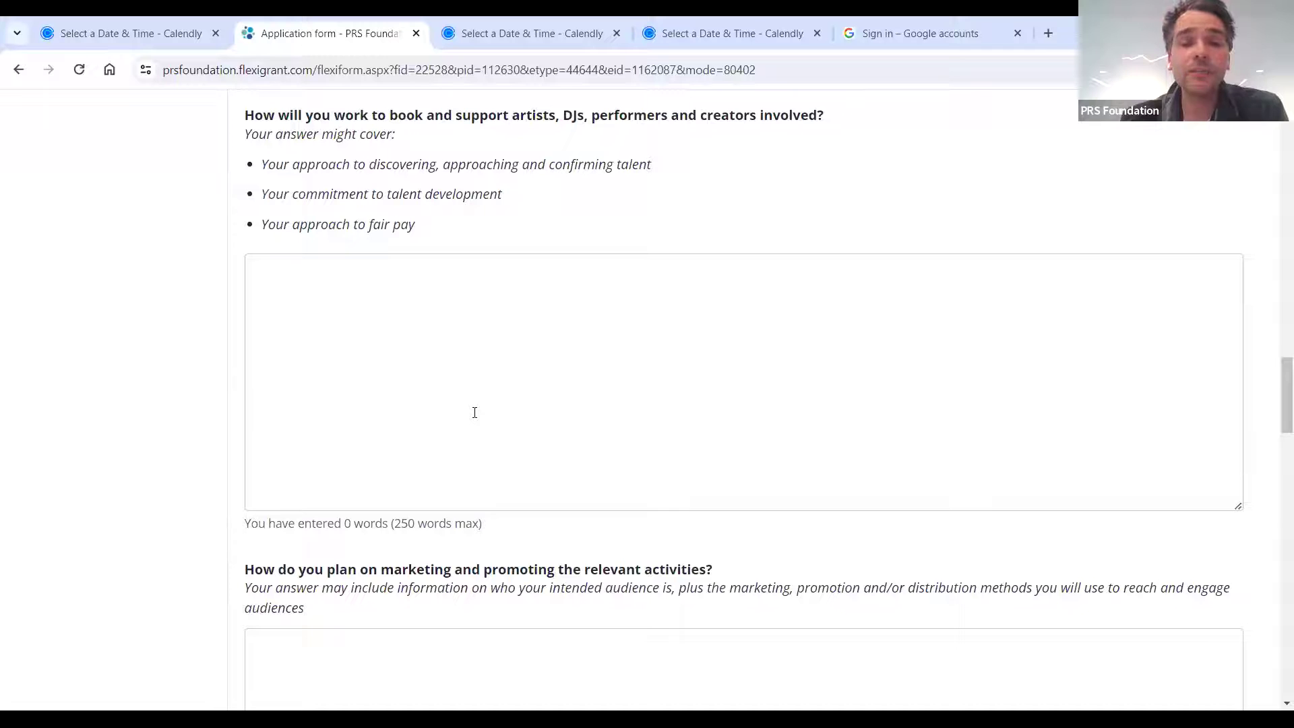
scroll(474, 412, down, 3)
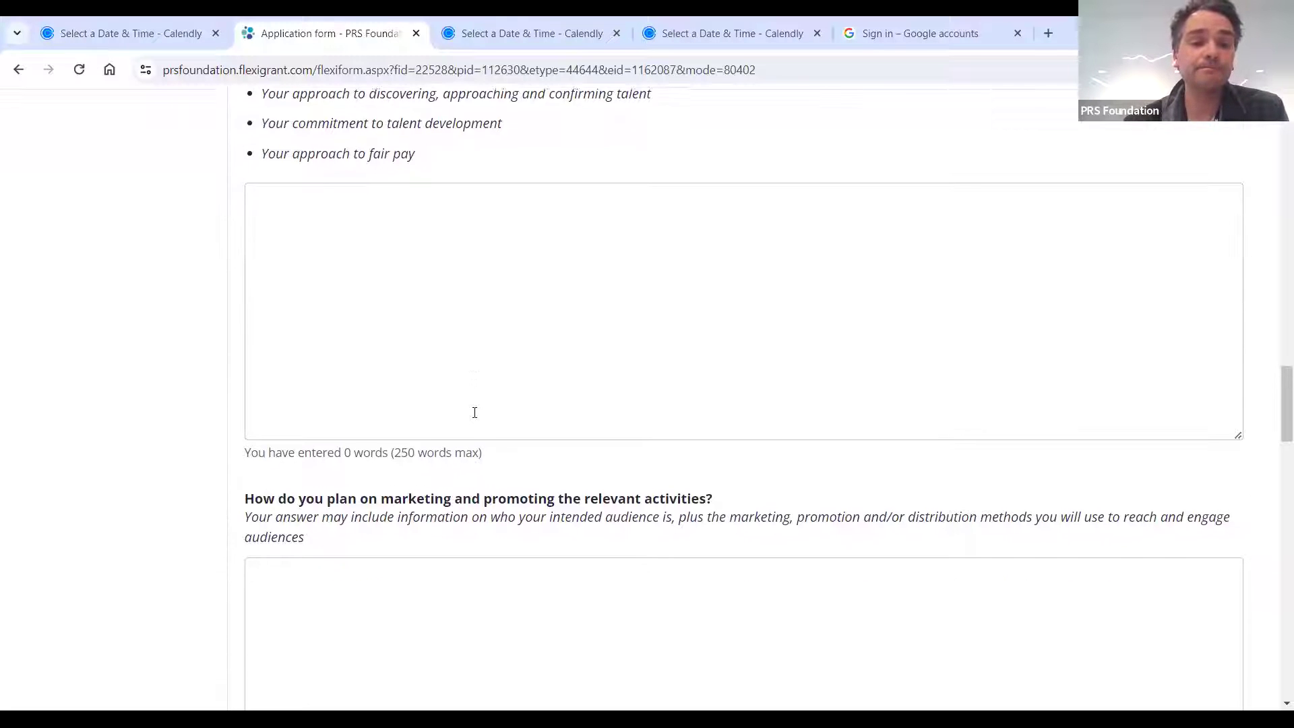
Examine the question on marketing and promoting the relevant activities, including its guidance on intended audience and its word limit
scroll(475, 412, down, 1)
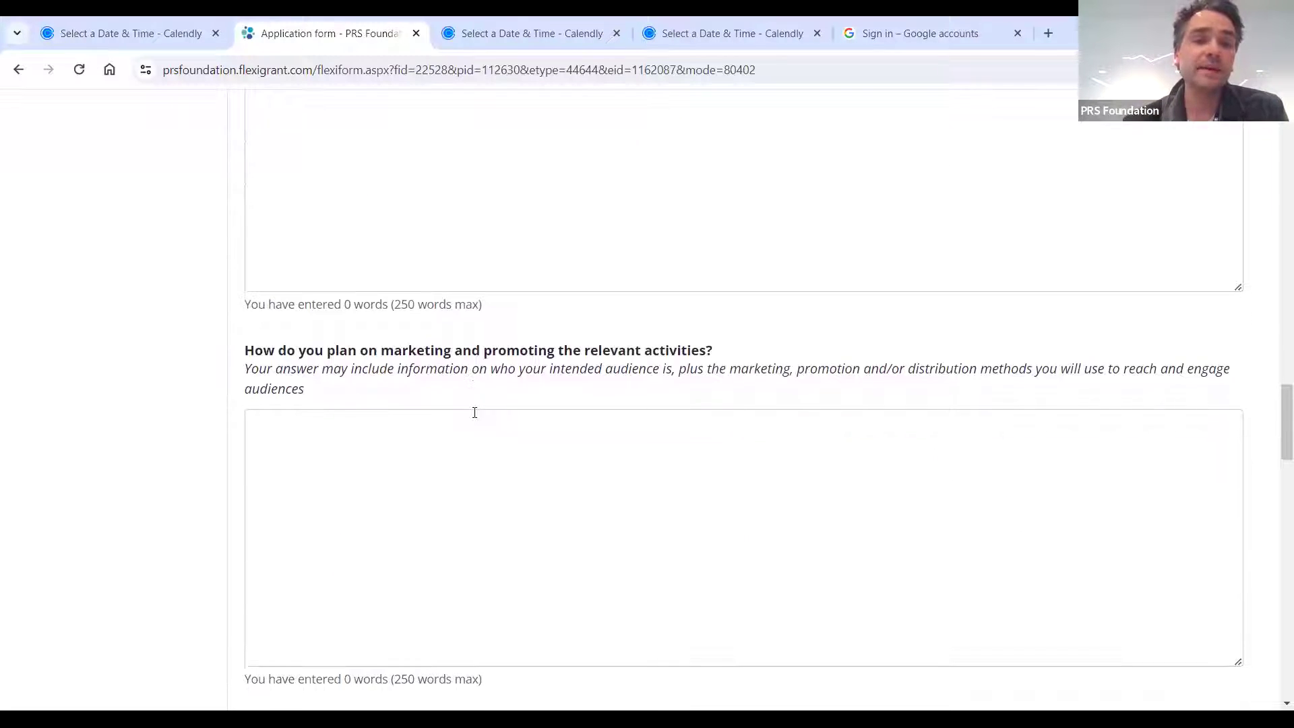
scroll(474, 412, down, 1)
scroll(475, 413, down, 1)
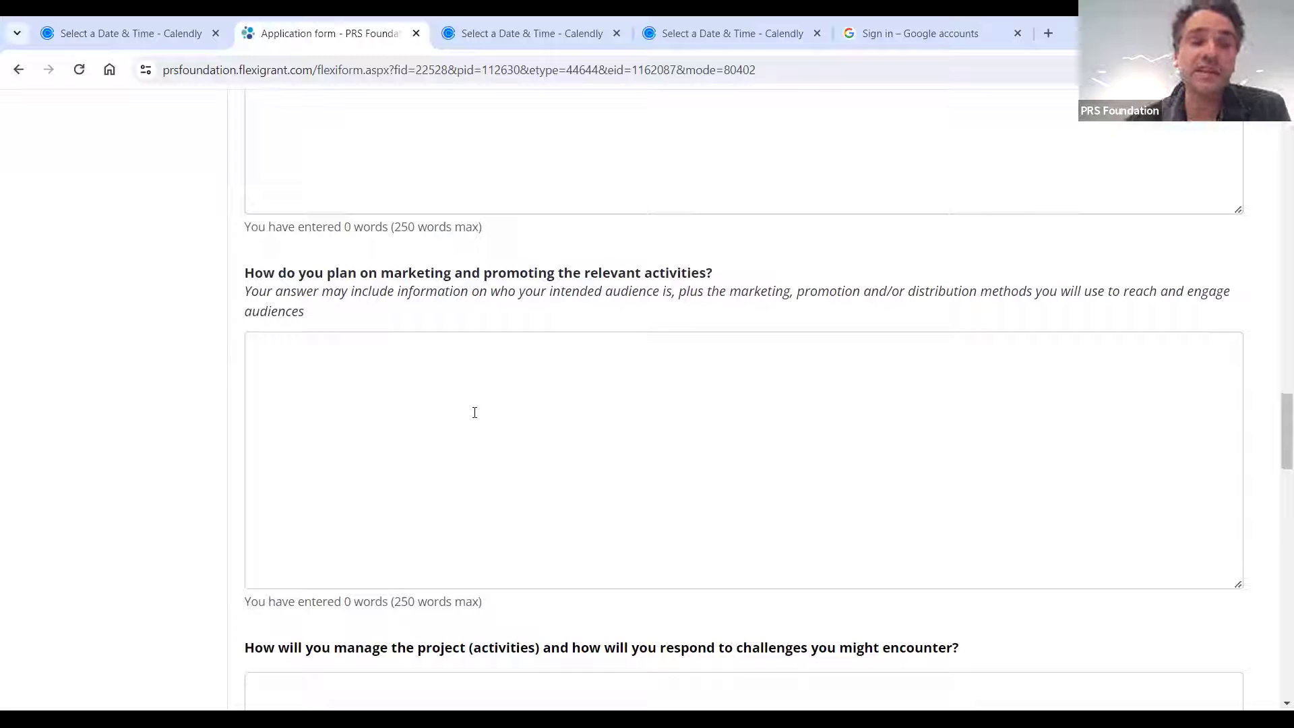
scroll(475, 413, down, 1)
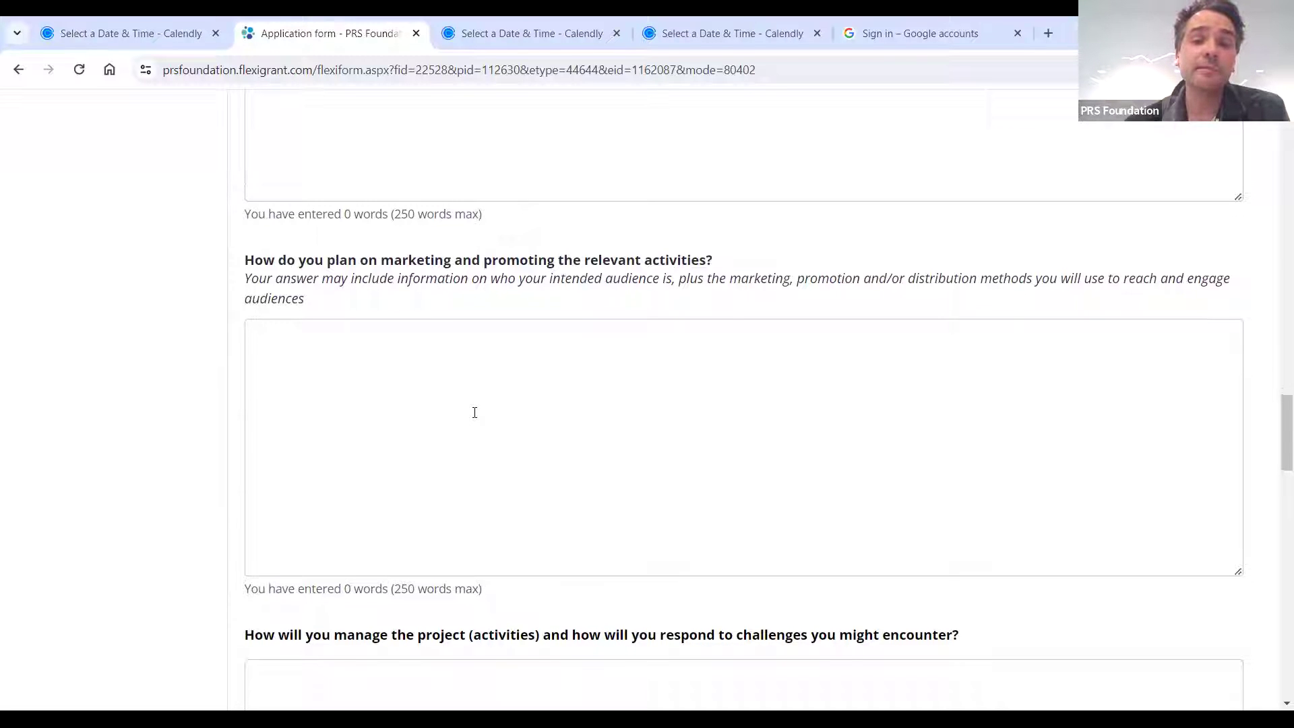
scroll(475, 413, down, 3)
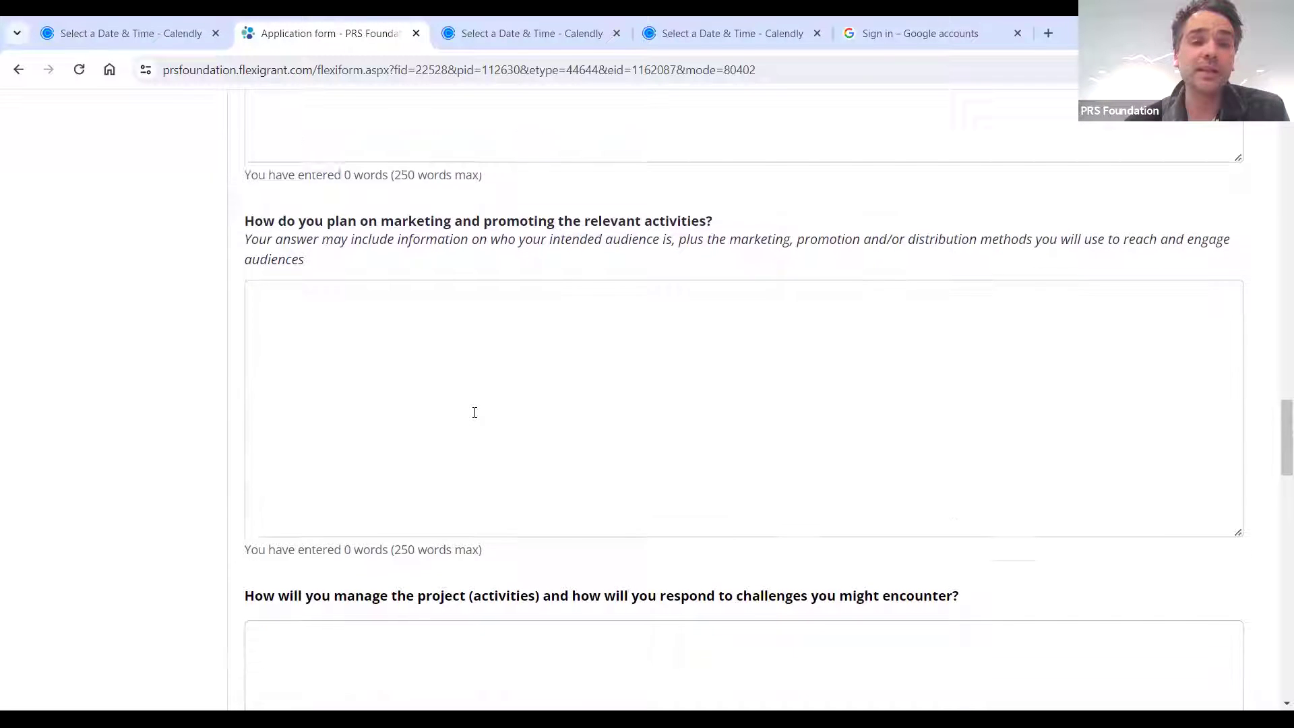
scroll(475, 413, up, 1)
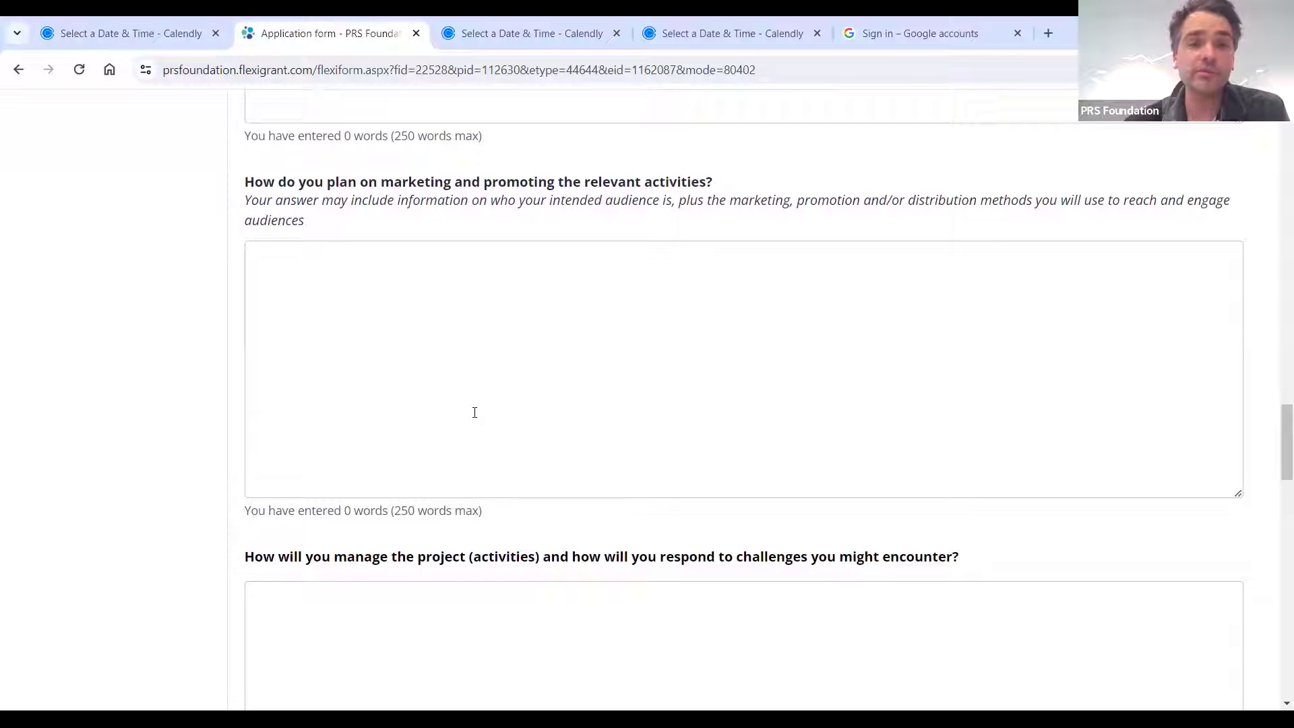
scroll(474, 413, down, 1)
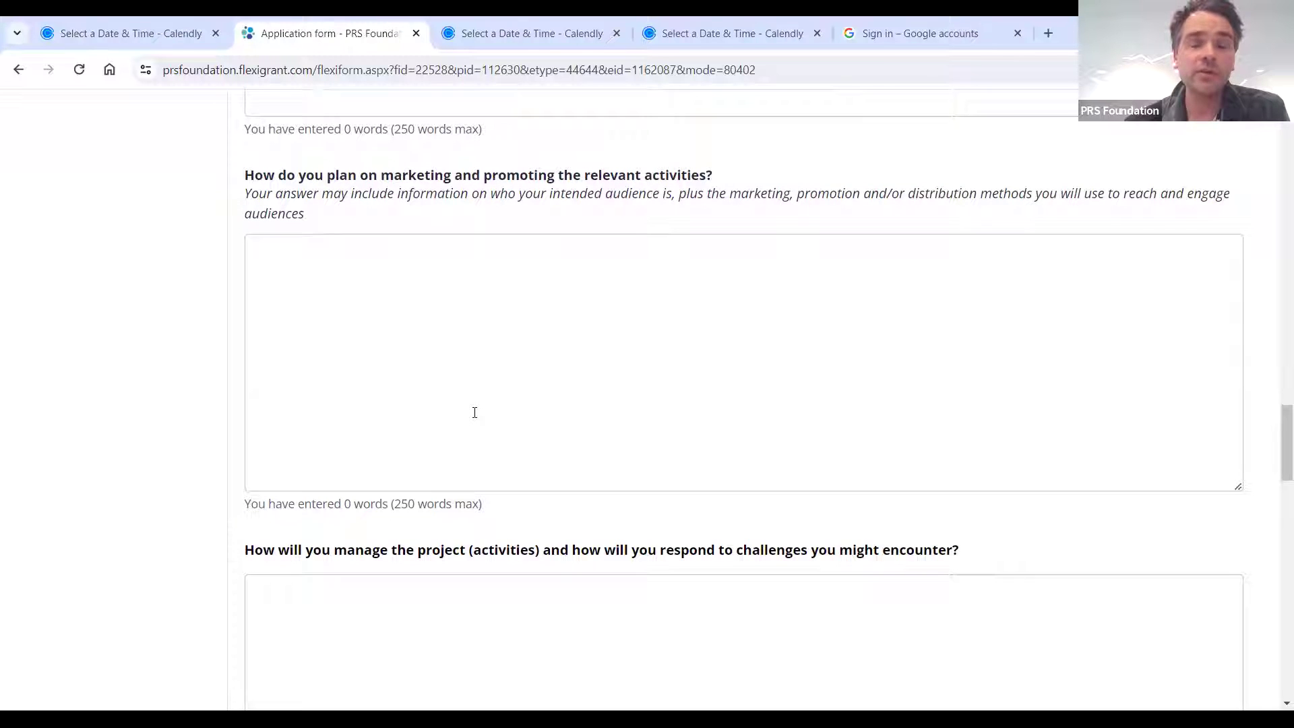
scroll(474, 412, up, 1)
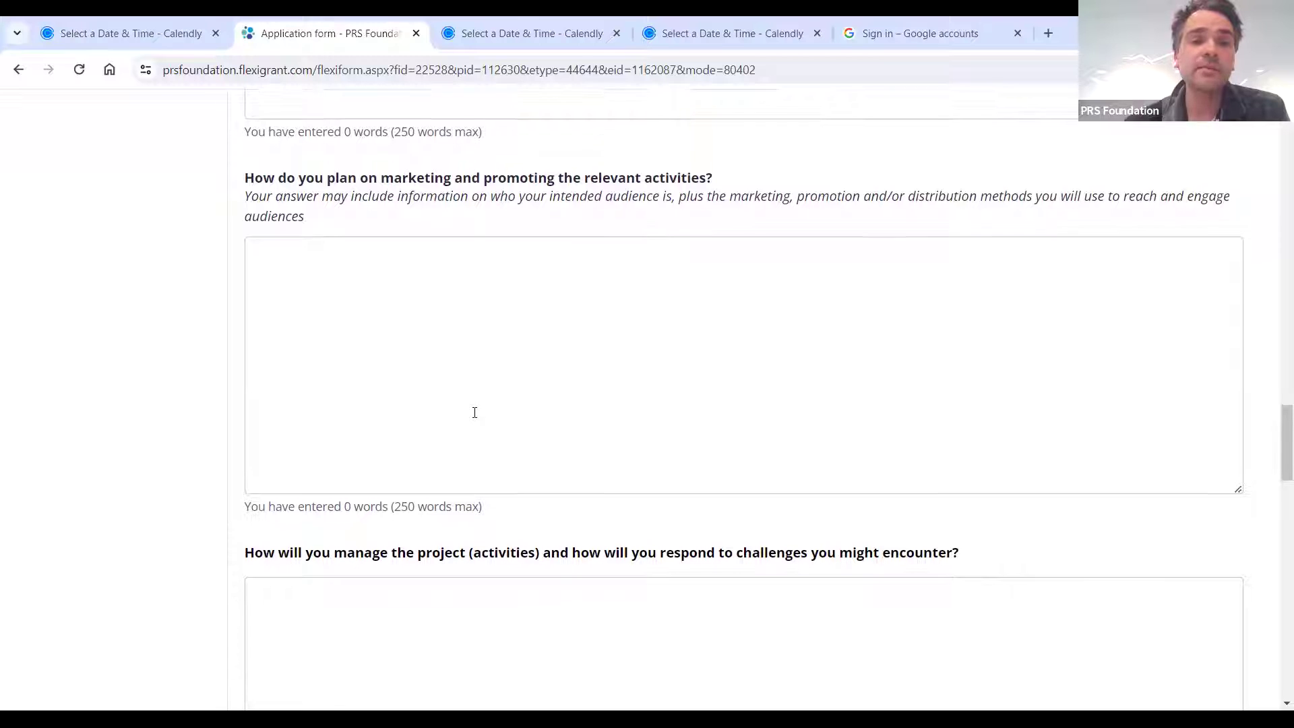
scroll(475, 412, down, 1)
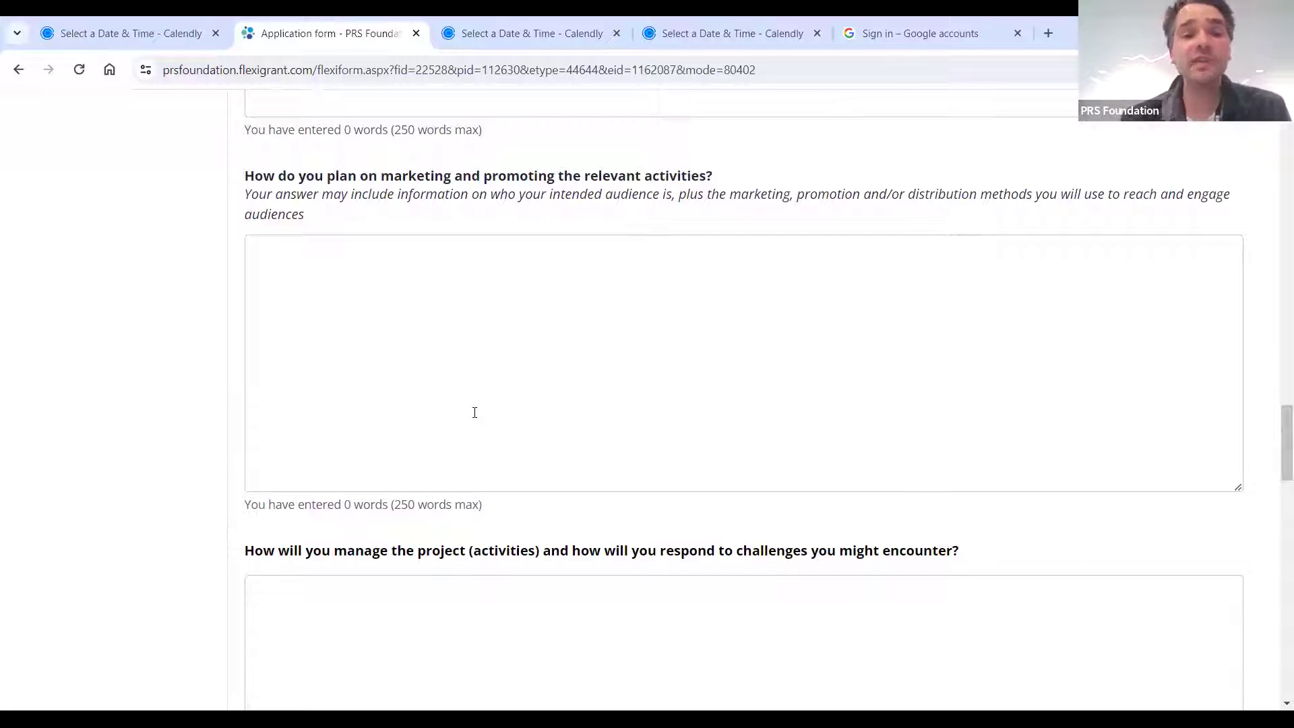
Review the question on managing the project and responding to challenges, including its word limit
scroll(475, 413, down, 1)
scroll(475, 413, down, 3)
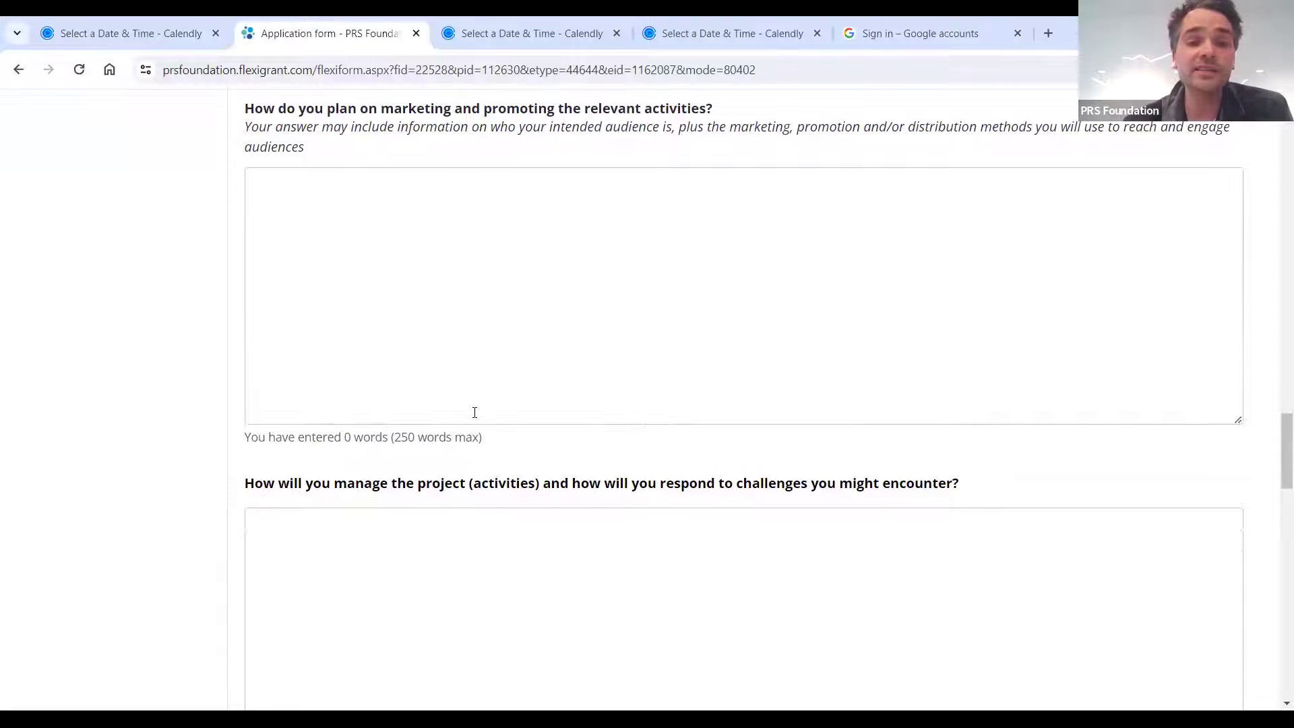
scroll(474, 416, down, 1)
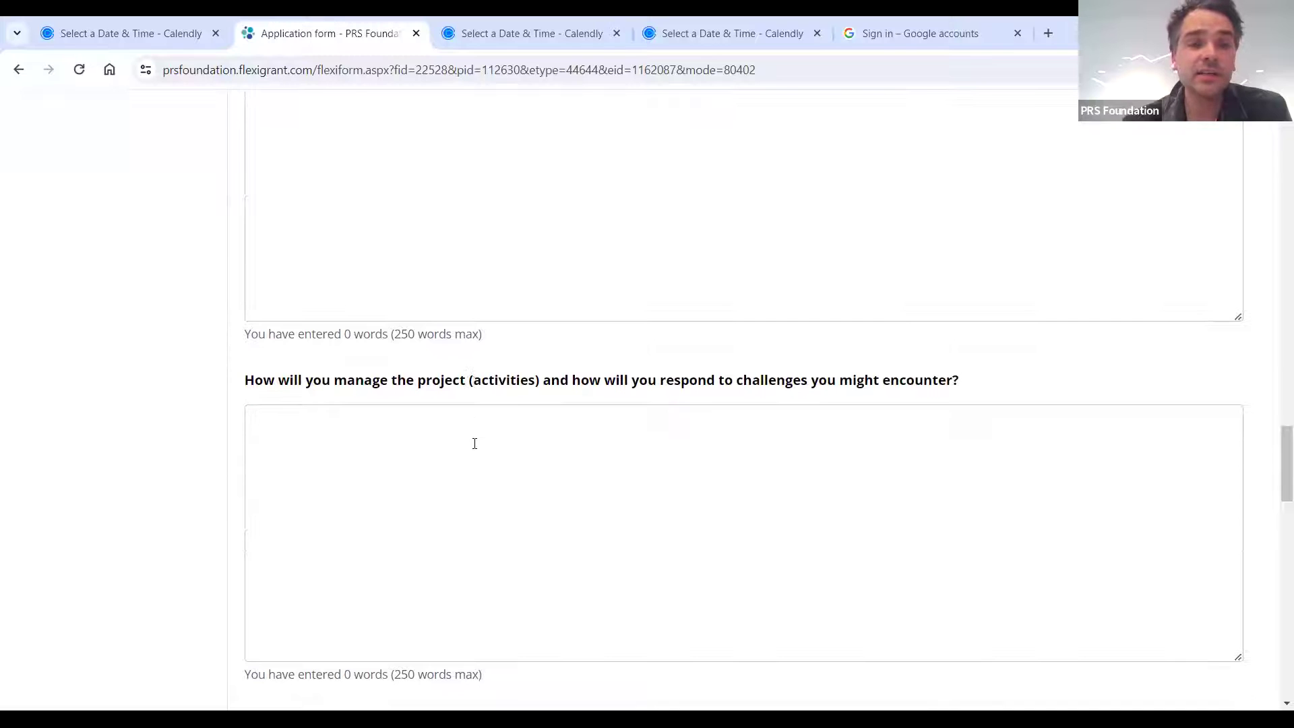
Review the question on the approach to sustainability and Diversity, Equity and Inclusion, including its suggested points
scroll(475, 443, down, 1)
scroll(475, 443, down, 3)
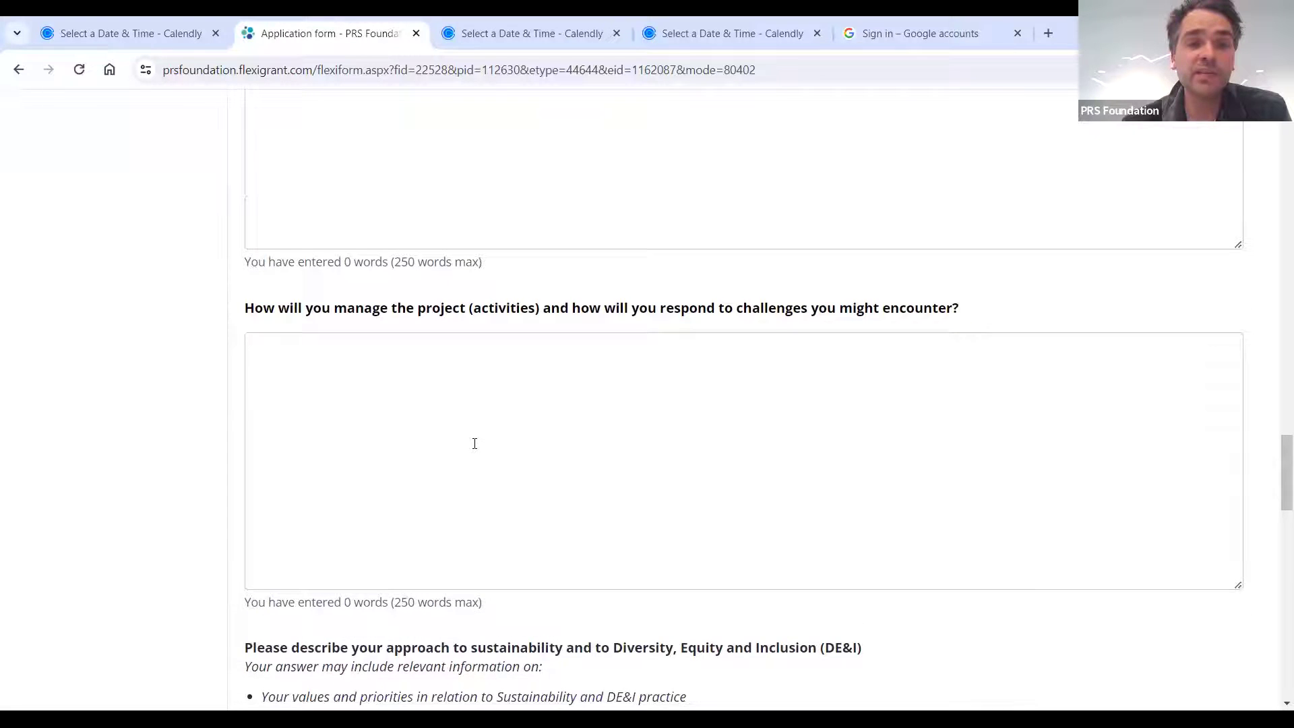
scroll(475, 443, down, 1)
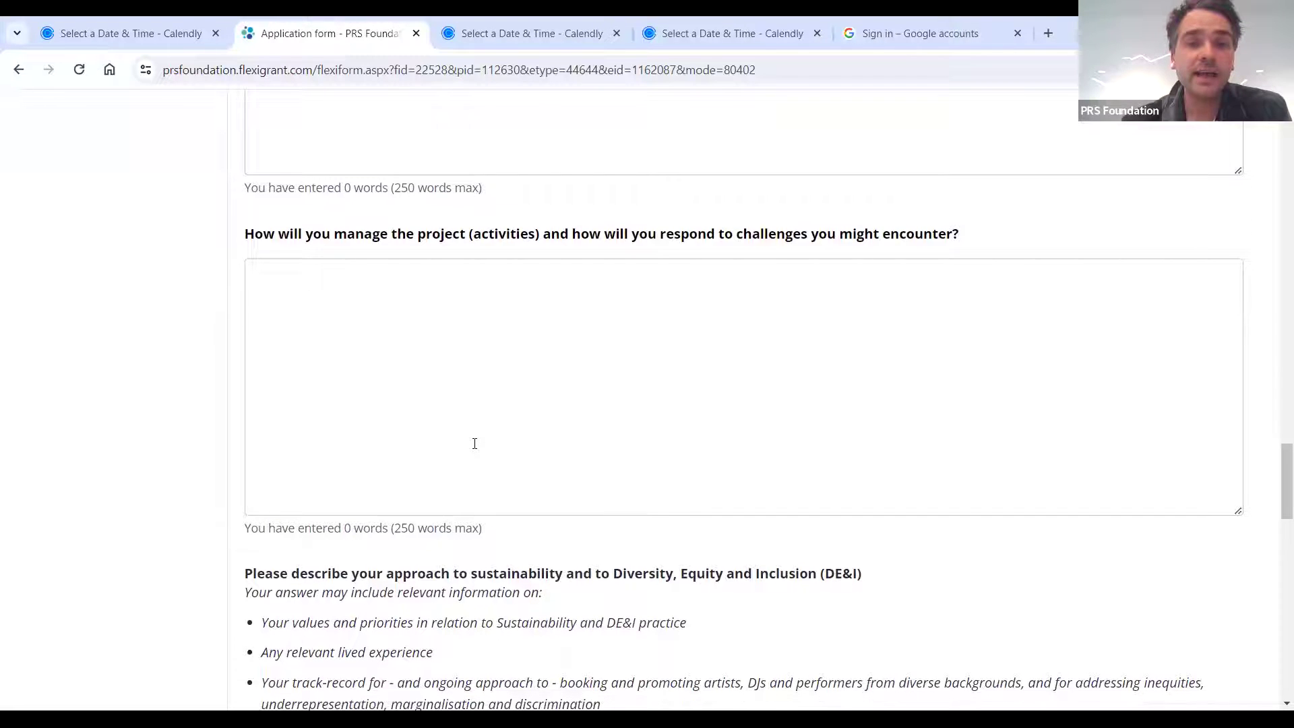
scroll(475, 443, down, 1)
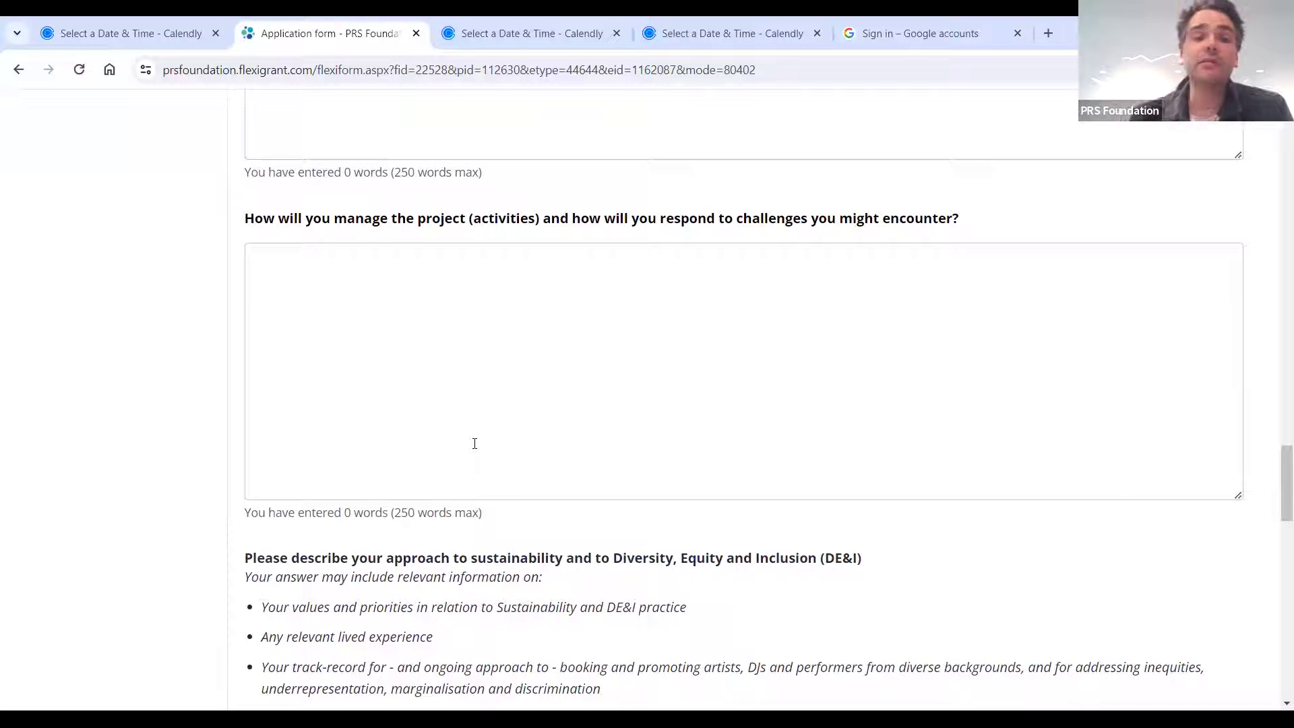
scroll(474, 443, down, 4)
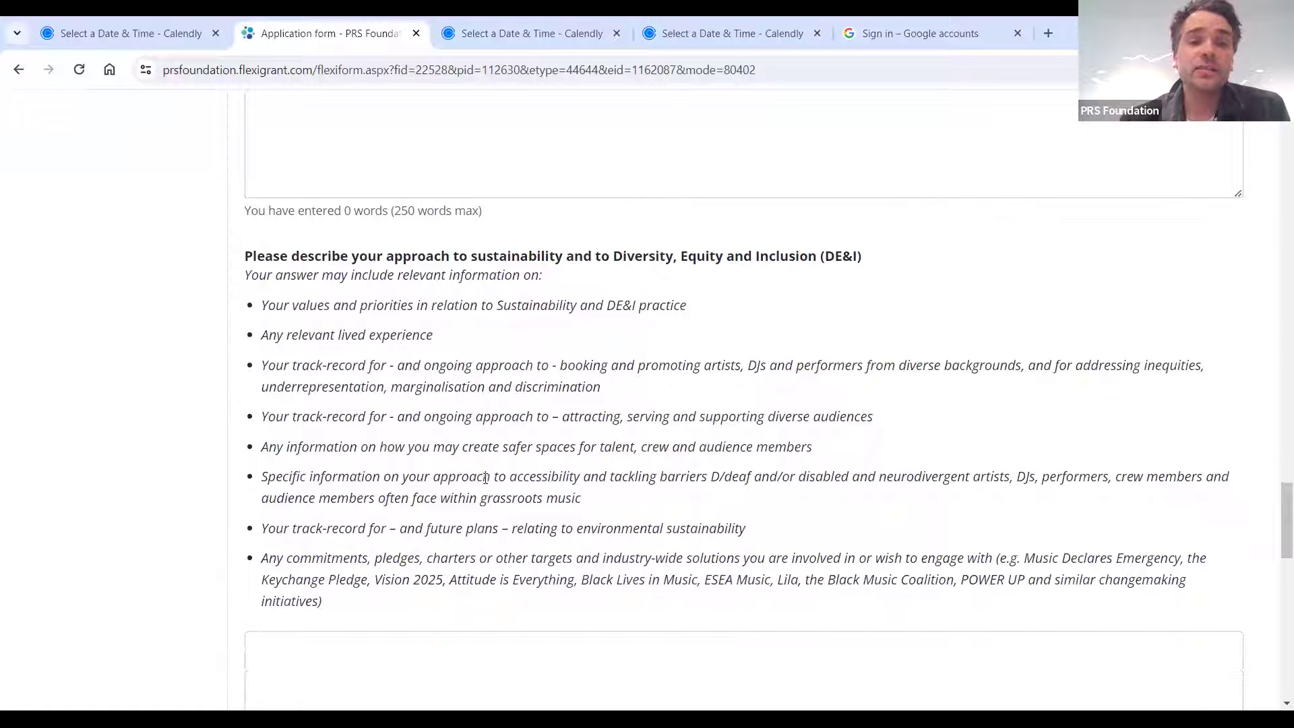
scroll(489, 483, down, 1)
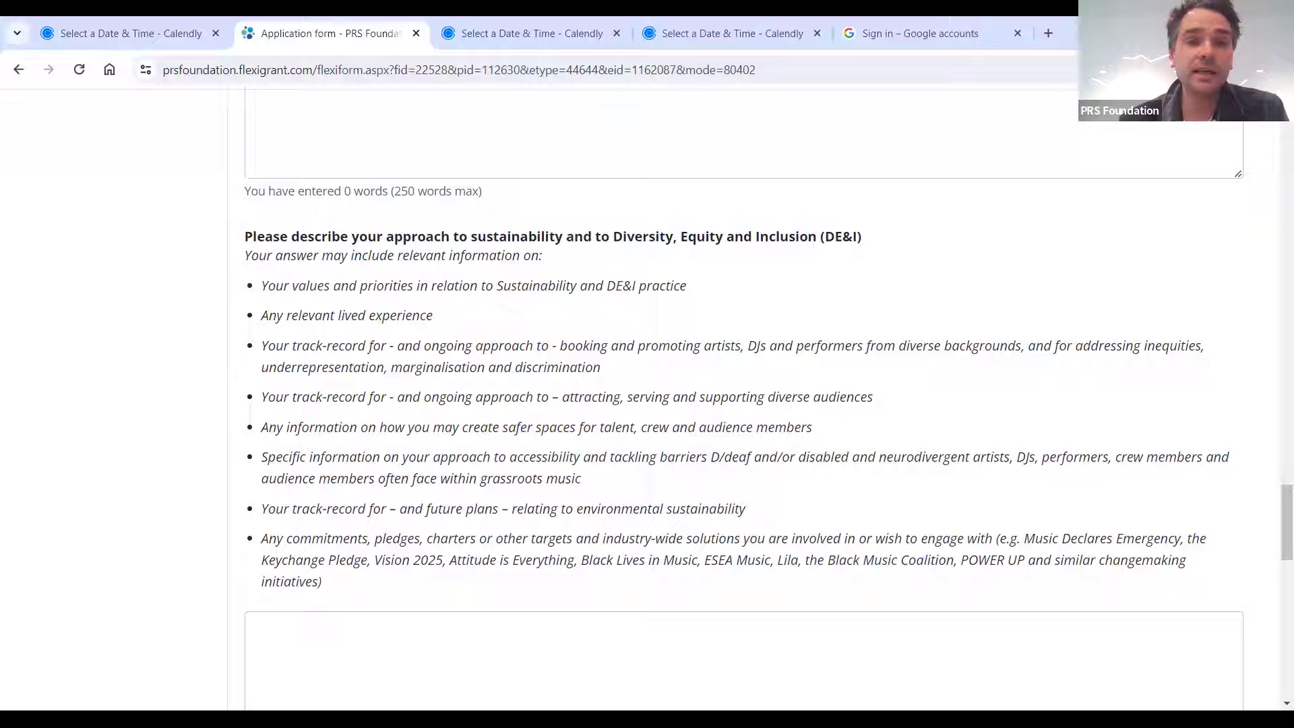
scroll(866, 378, down, 6)
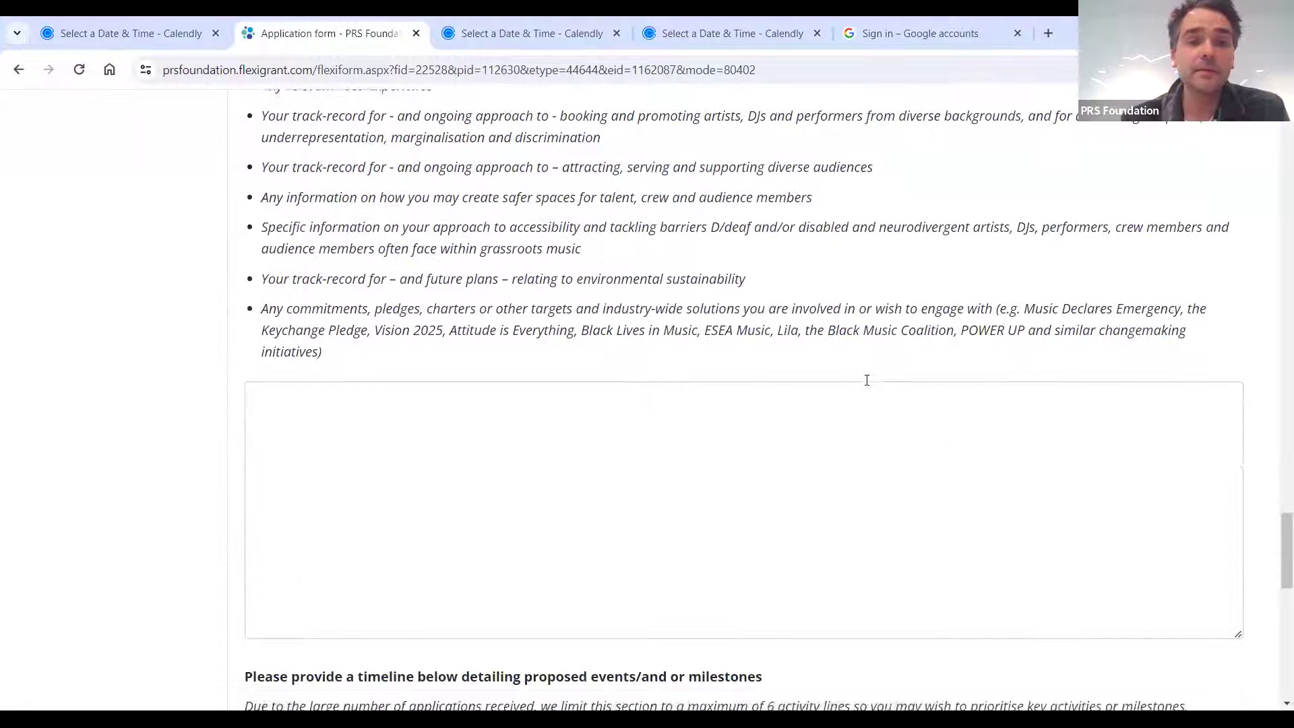
Read the guidance for the timeline of proposed events and milestones, including the activity line limit and decision date requirement
scroll(867, 381, down, 4)
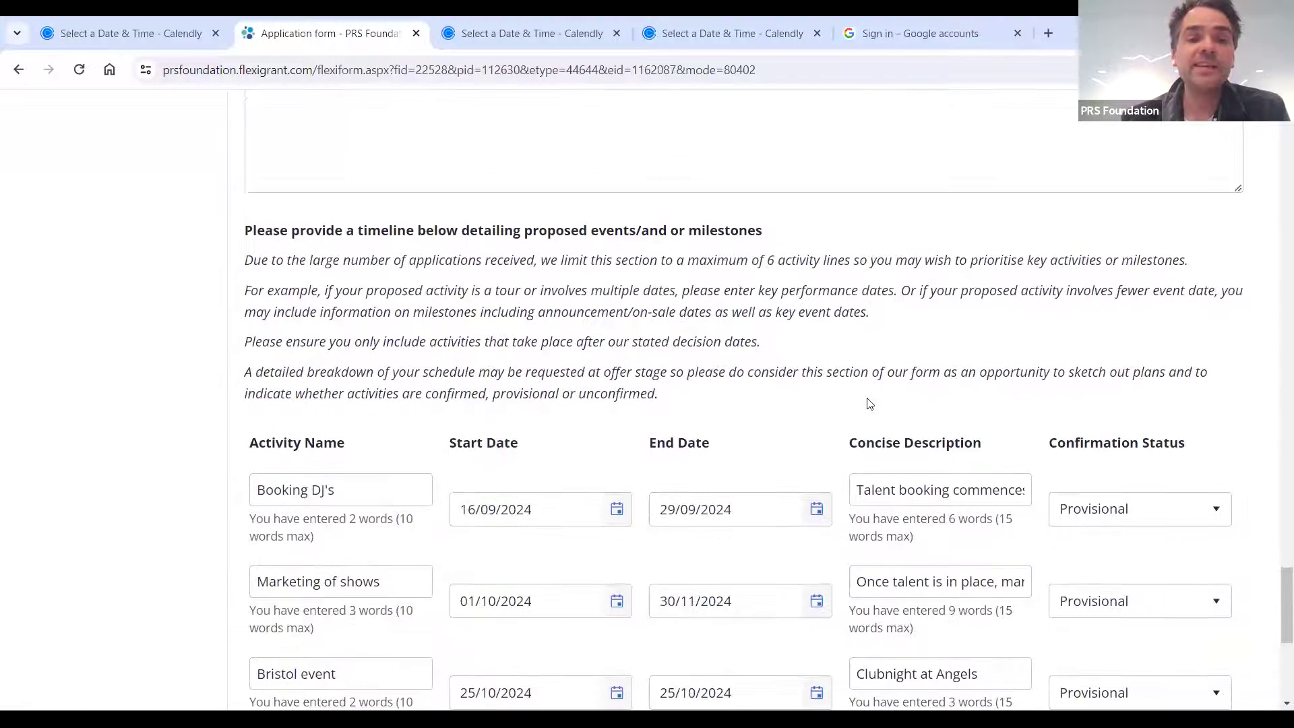
scroll(944, 392, down, 2)
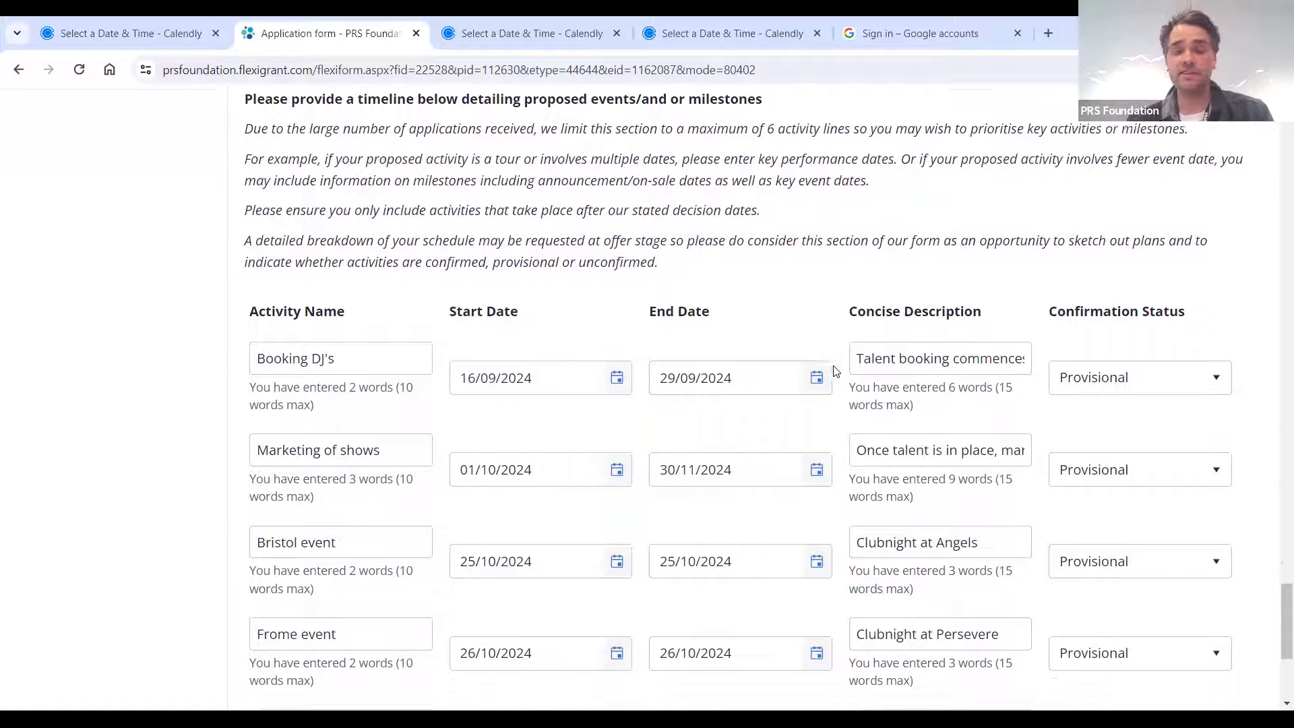
scroll(836, 371, down, 1)
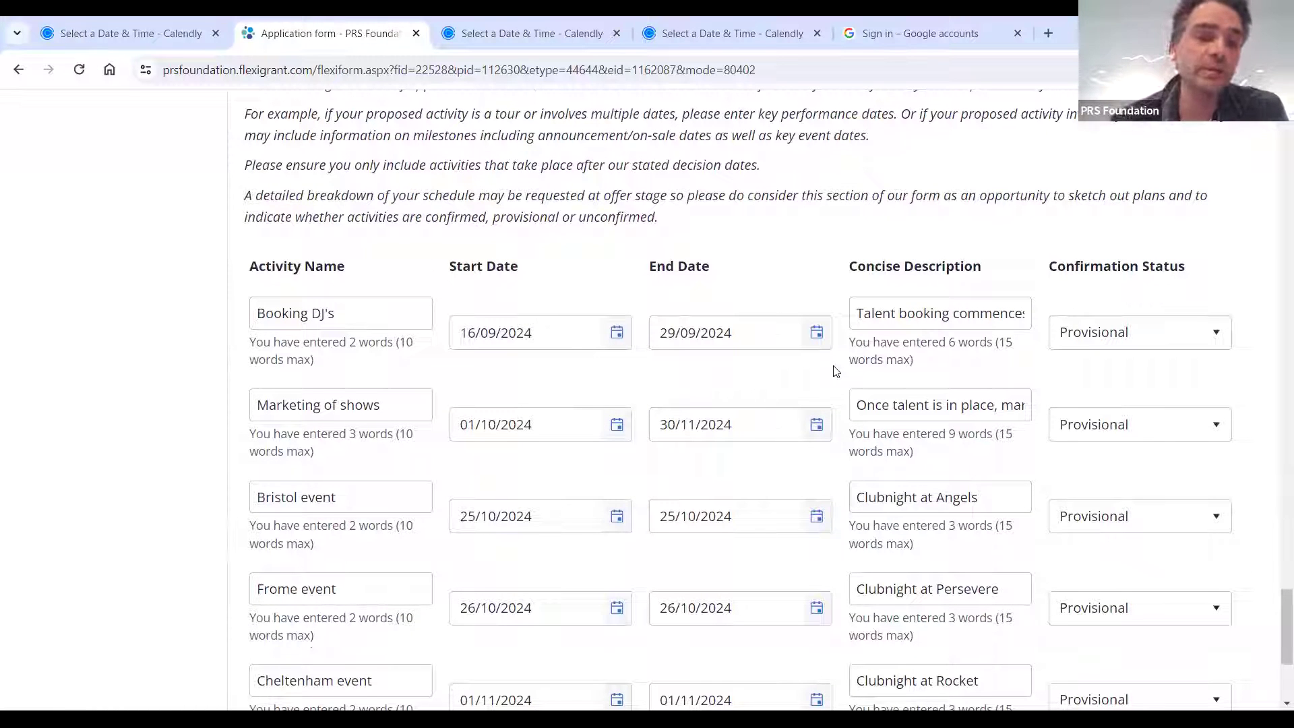
Examine the example timeline entries from booking DJ's through the Bath event, including their activity names and start and end dates
scroll(836, 371, down, 1)
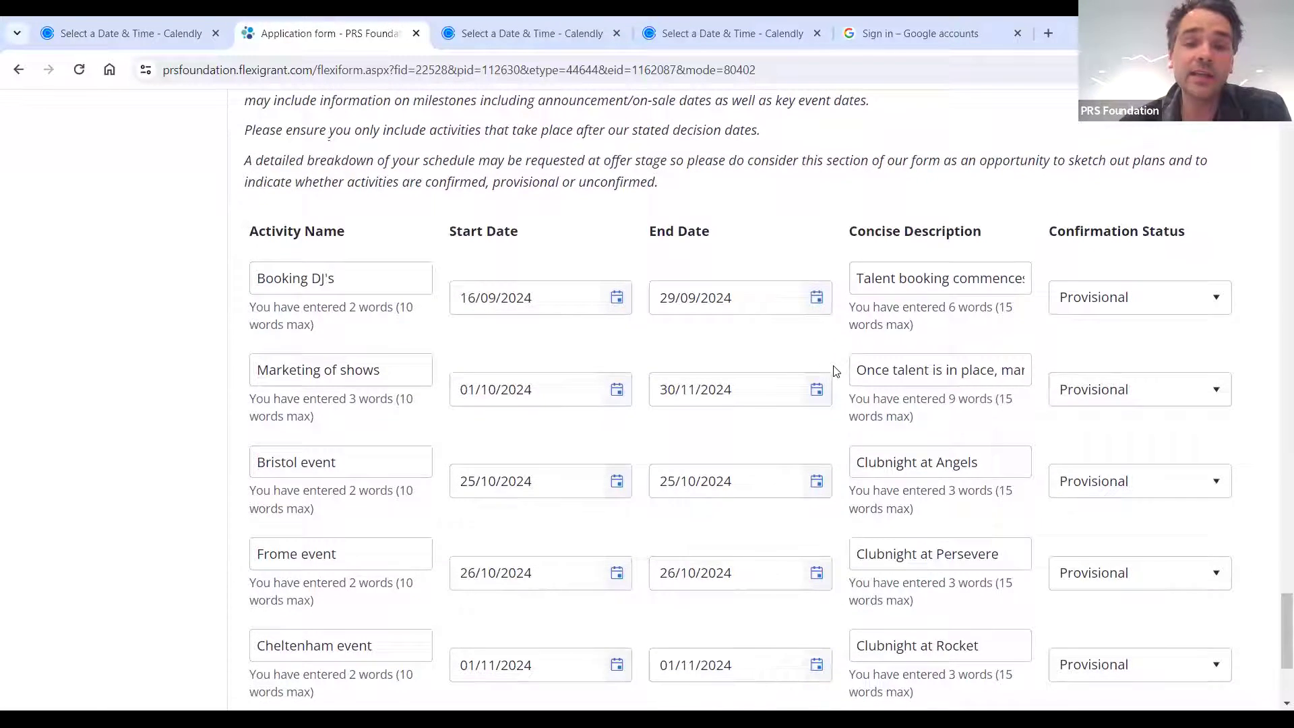
scroll(836, 371, down, 1)
scroll(836, 371, down, 1)
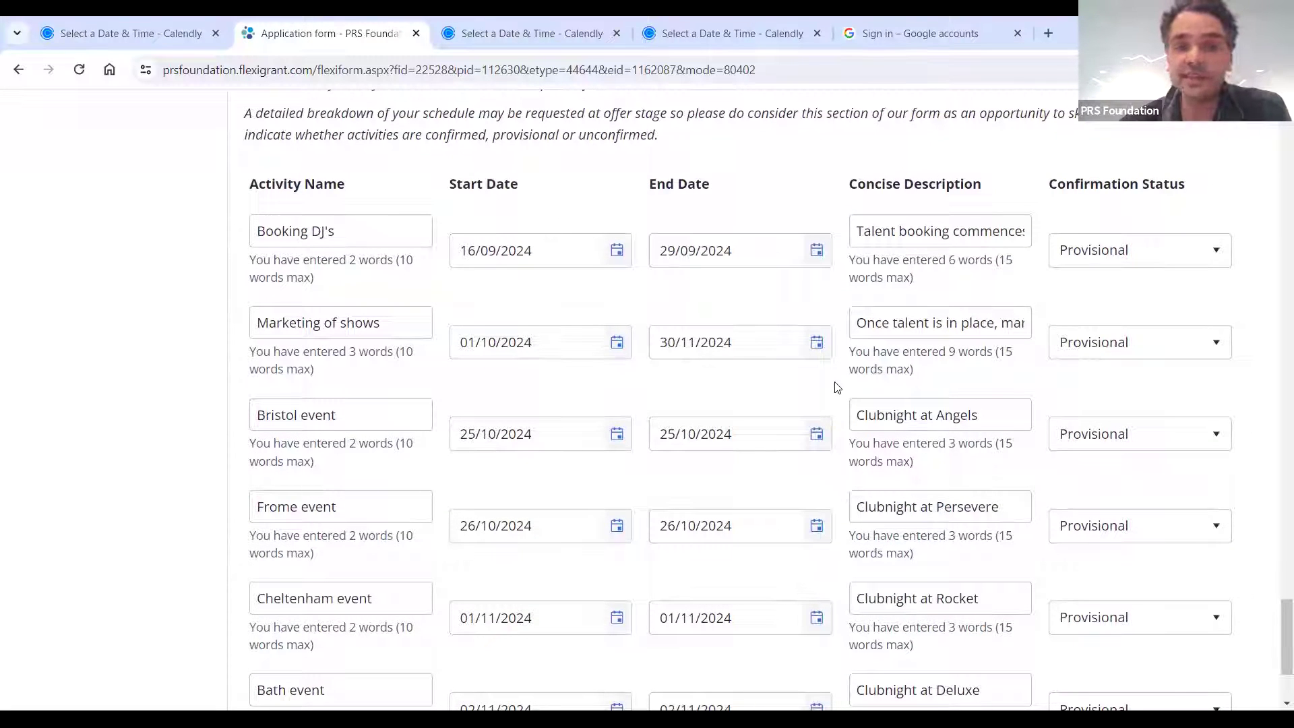
scroll(836, 386, down, 1)
scroll(836, 386, up, 3)
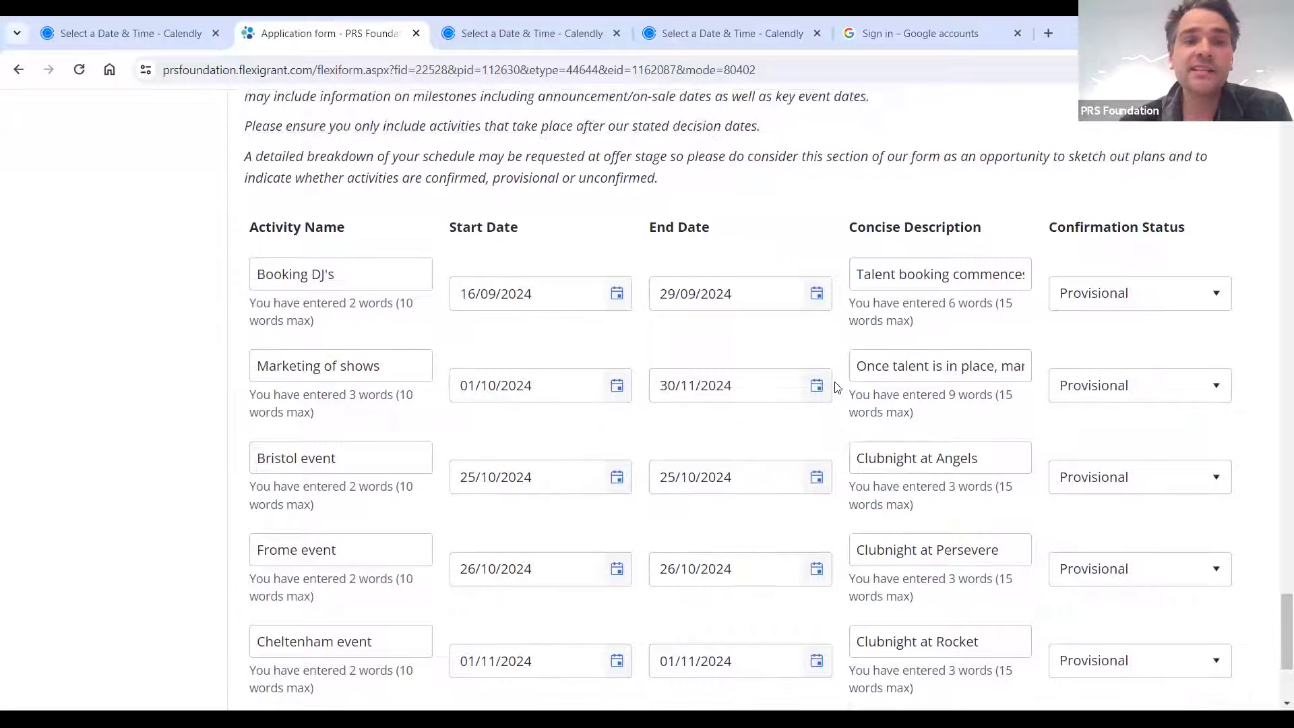
scroll(836, 386, down, 3)
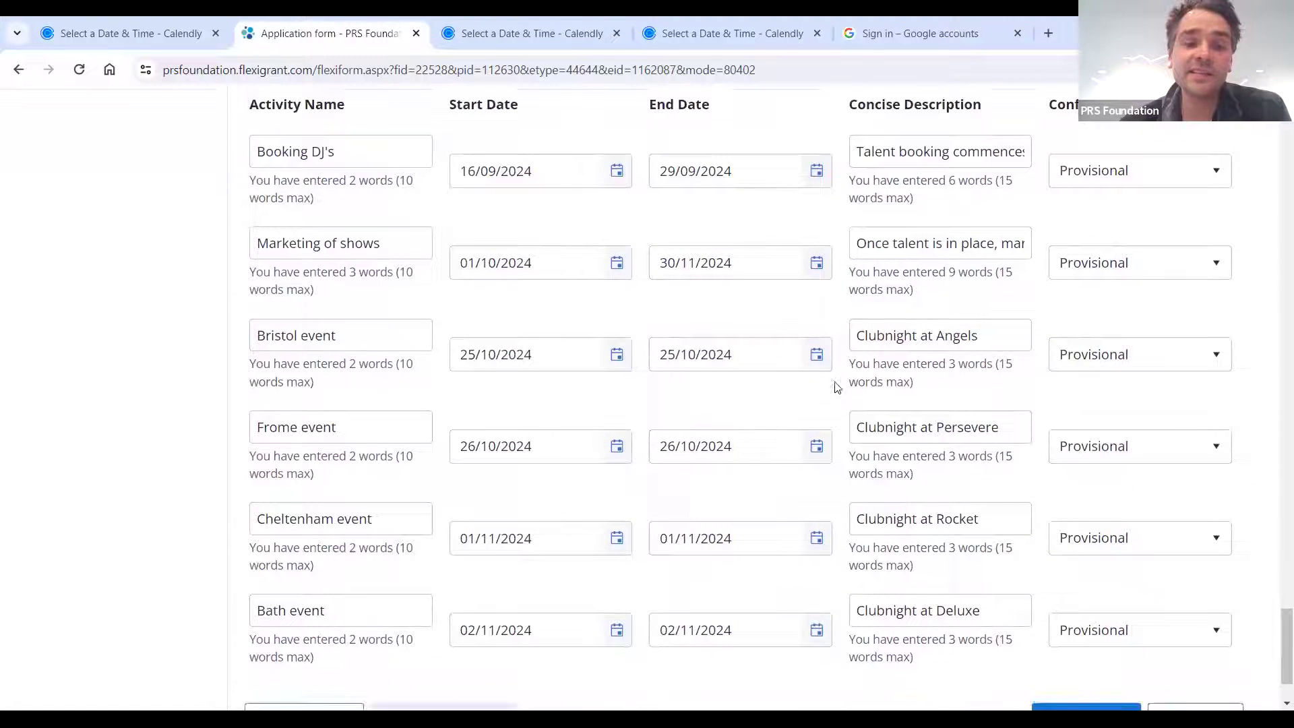
scroll(836, 386, up, 2)
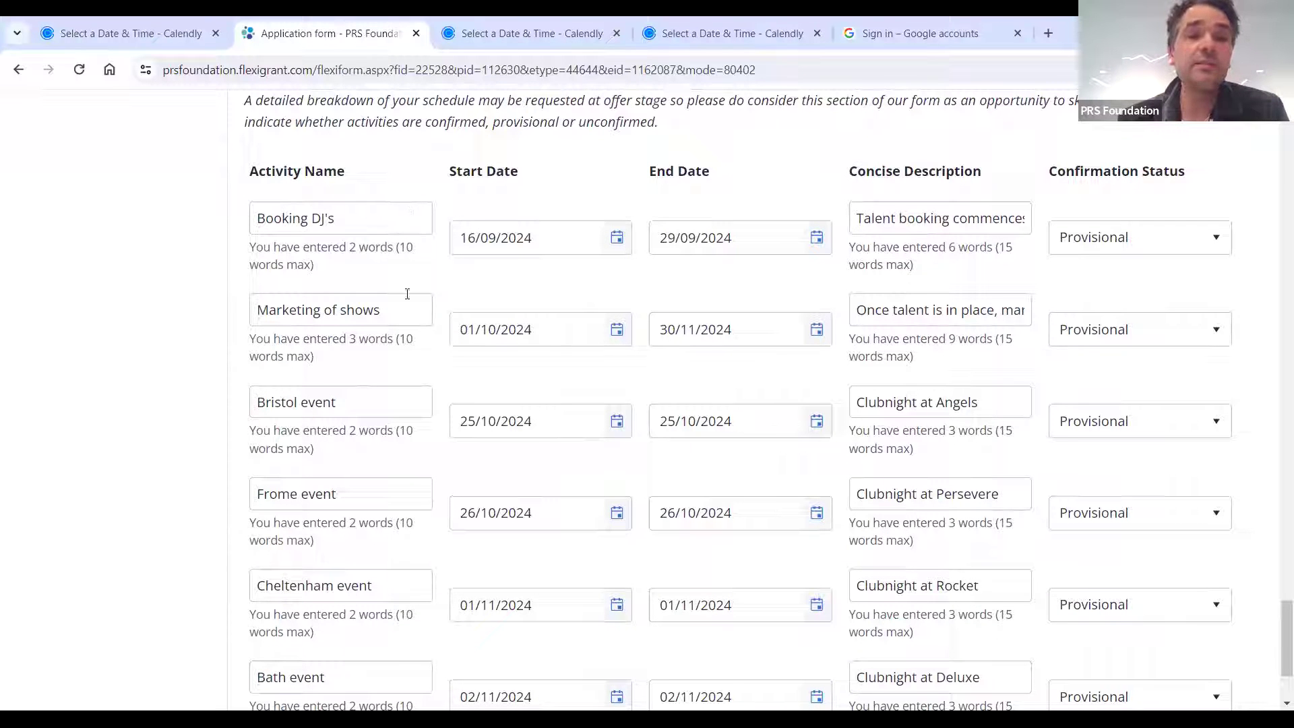
scroll(391, 479, down, 1)
scroll(393, 476, up, 1)
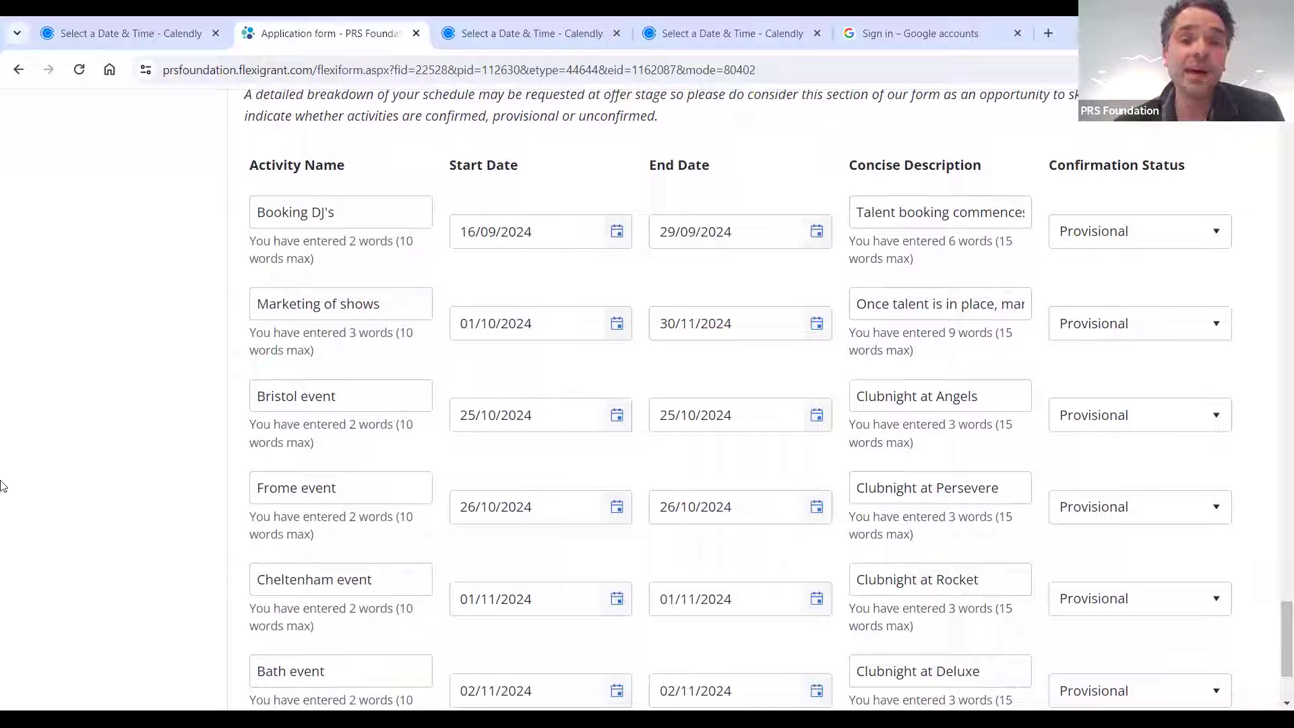
Review the Concise Description and Confirmation Status columns of the example timeline, including the description word limit
scroll(149, 437, up, 1)
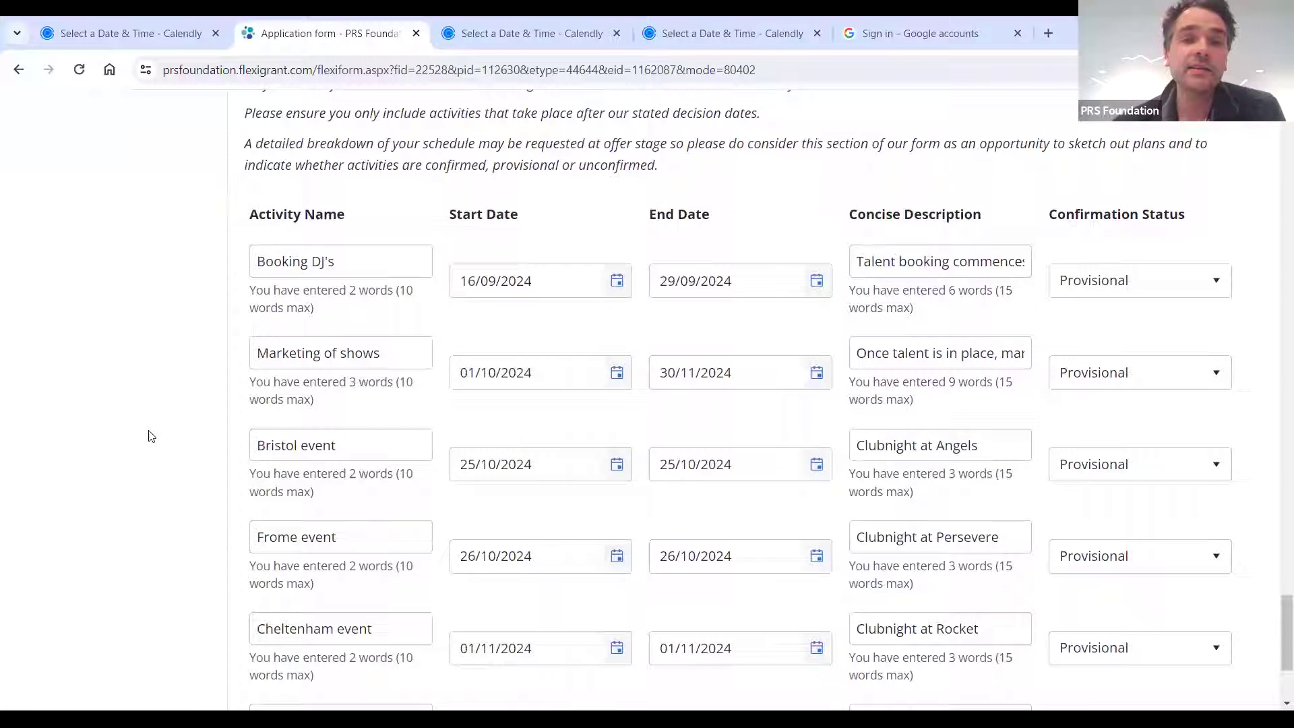
scroll(584, 341, up, 1)
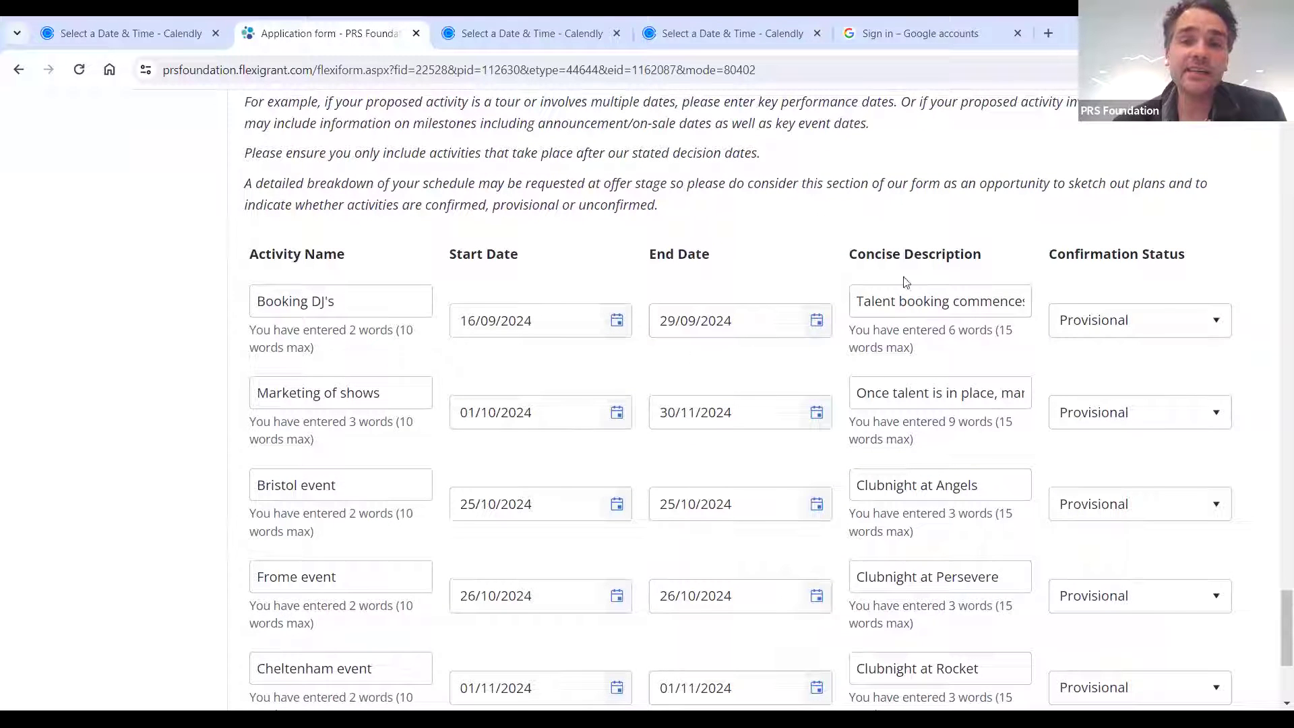
scroll(811, 383, down, 1)
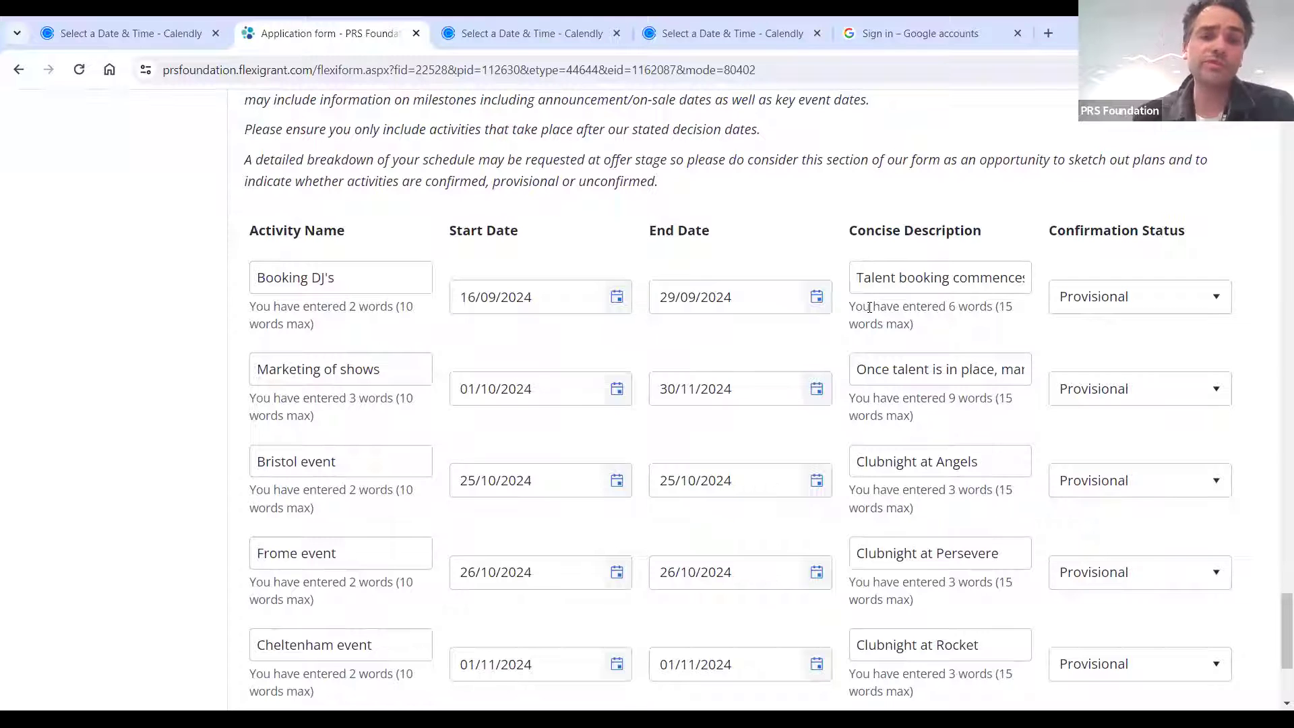
scroll(870, 307, down, 1)
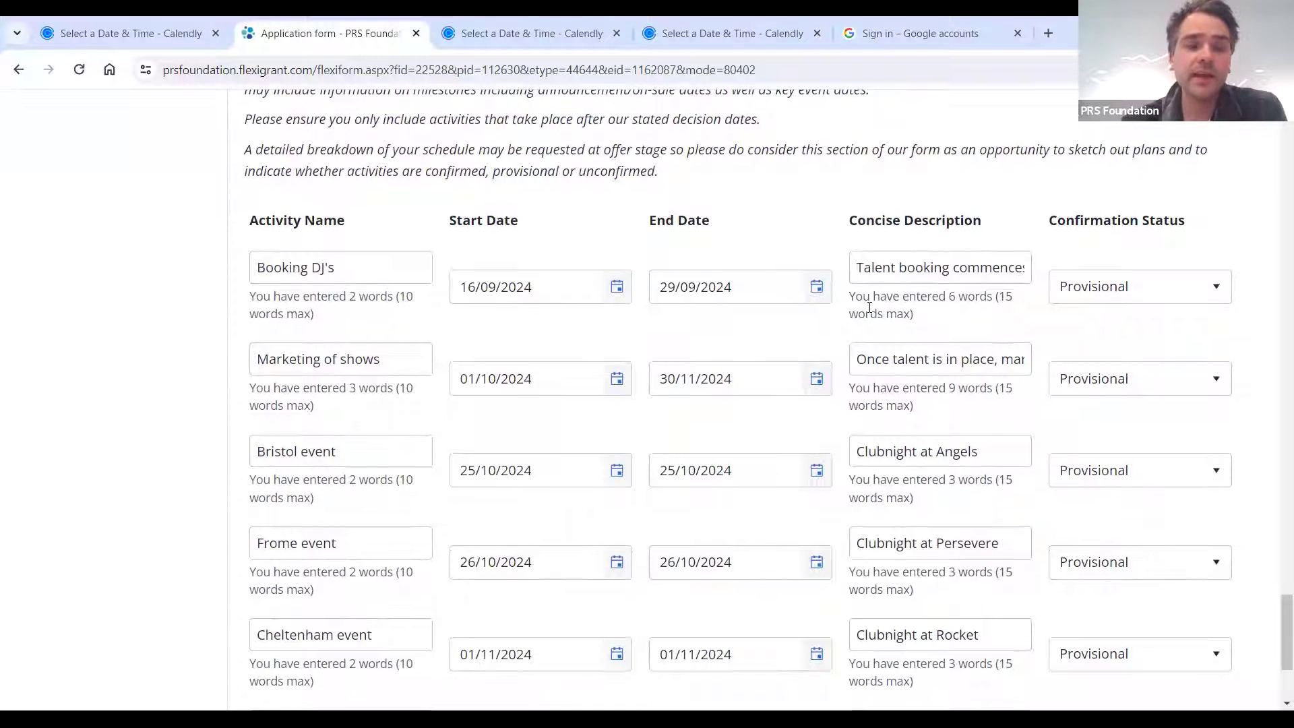
scroll(869, 308, down, 2)
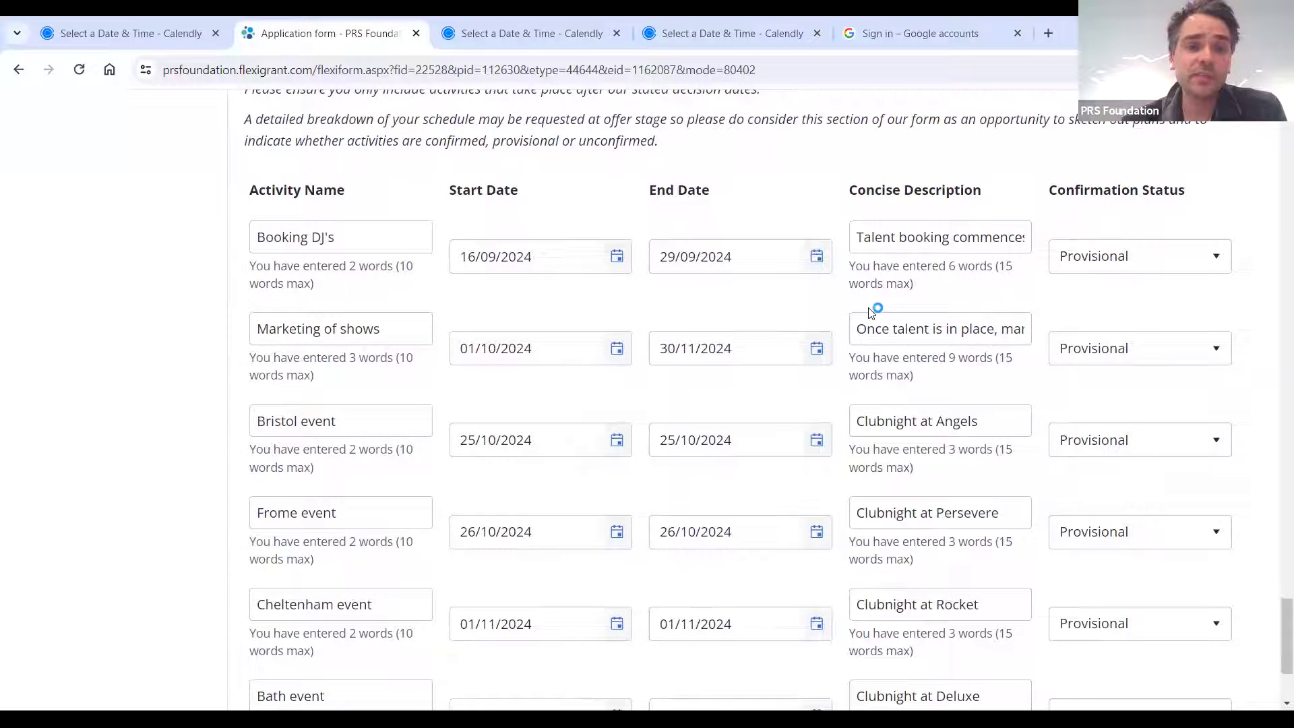
Proceed to Section 4, Our Funding Priorities - Intended Outcomes & Impact of Support, and read the list of fund aims
scroll(870, 307, down, 3)
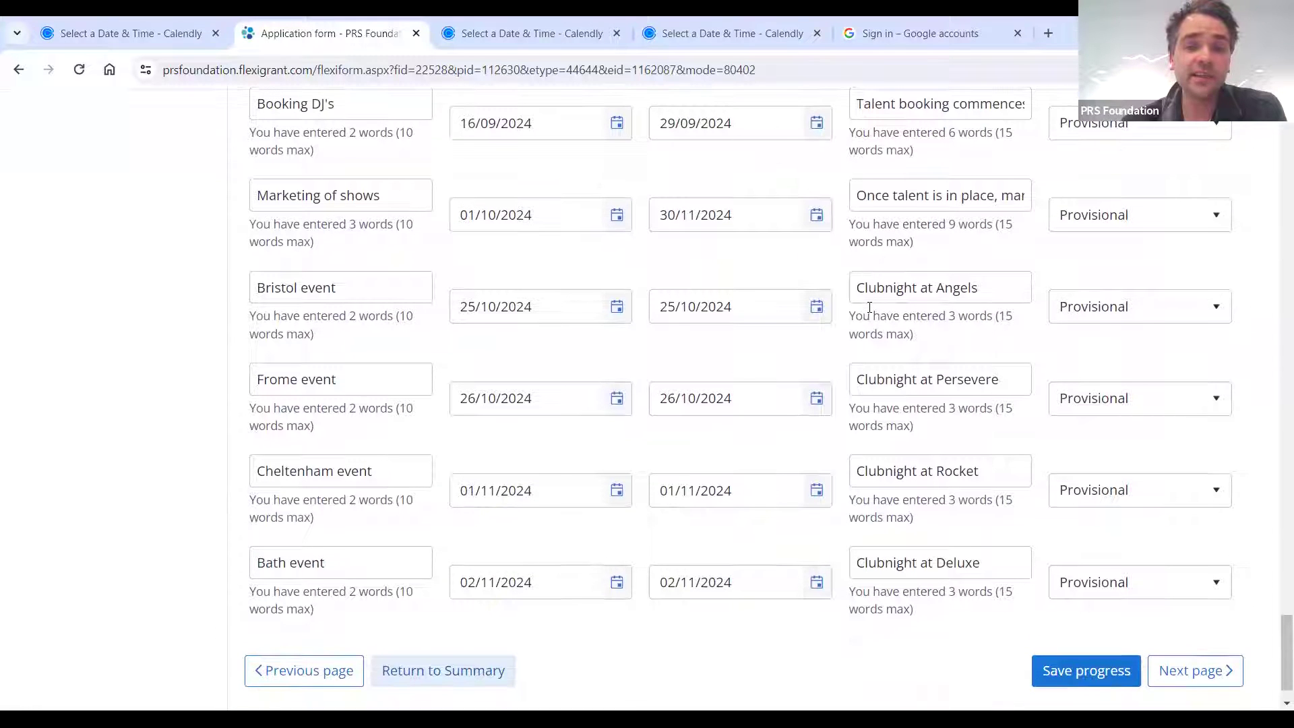
scroll(869, 308, down, 1)
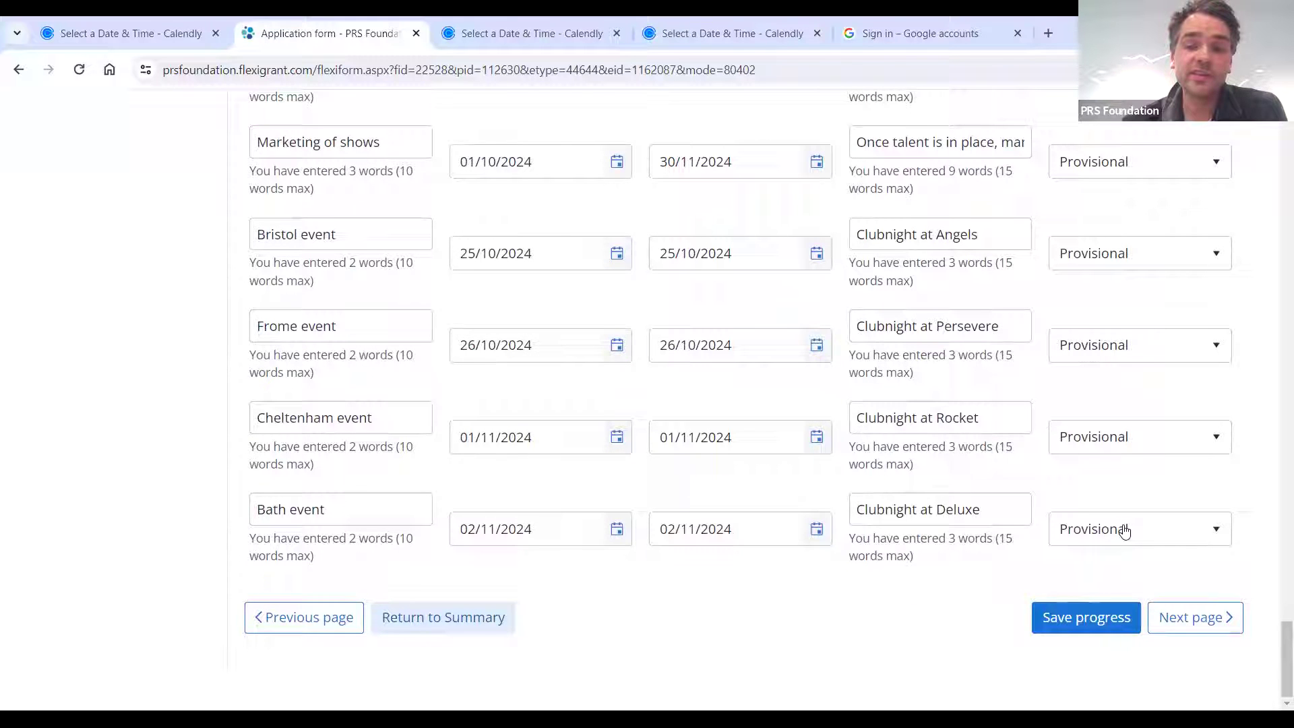
click(1197, 618)
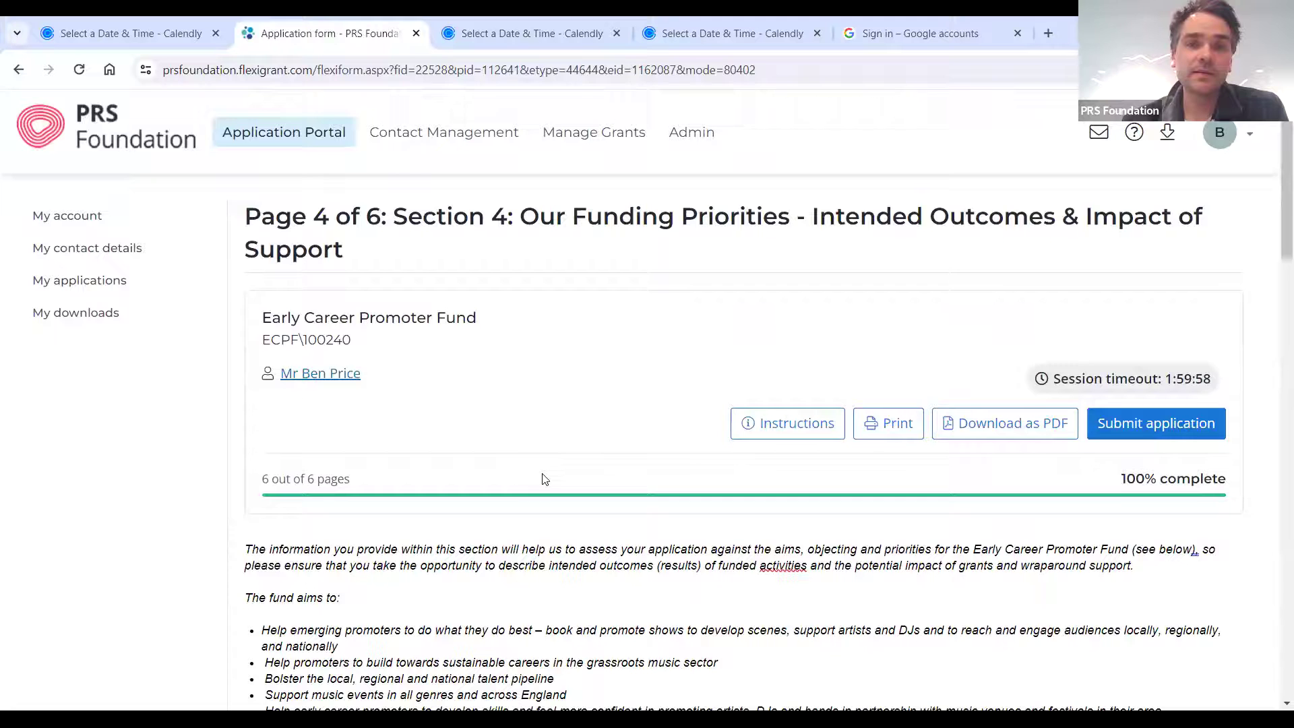
scroll(545, 479, down, 1)
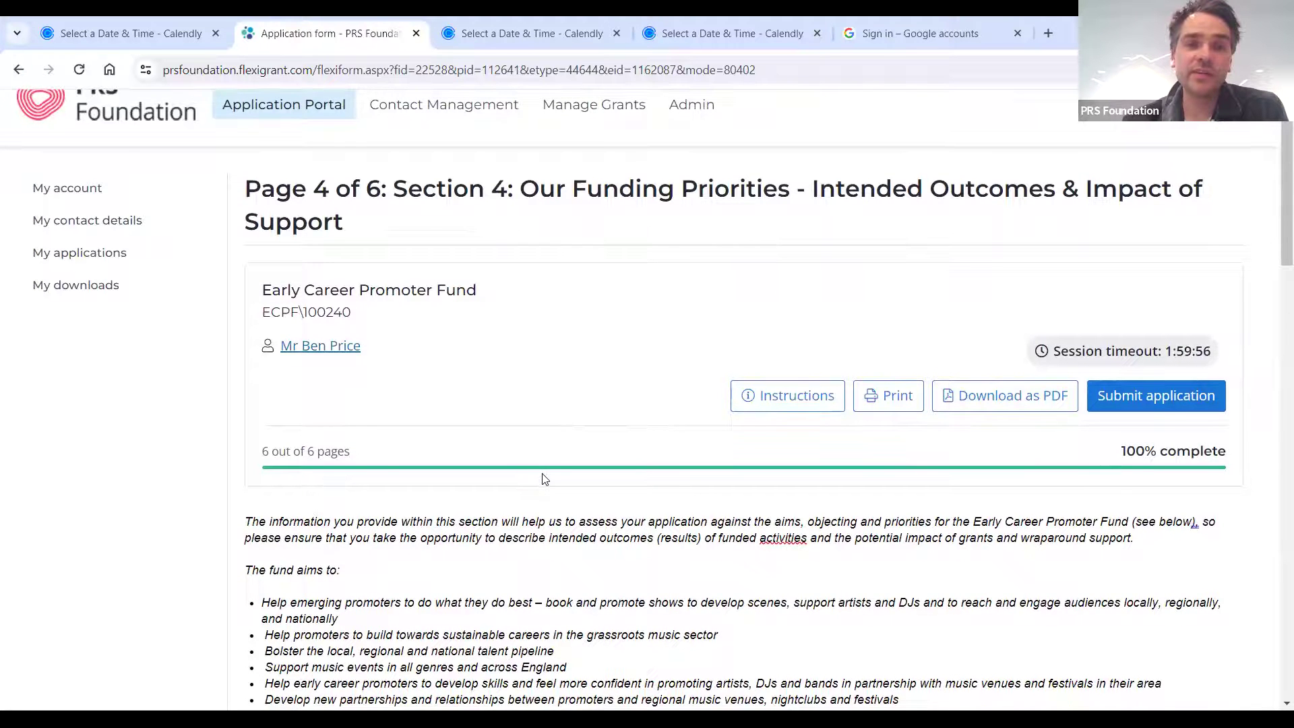
scroll(545, 480, down, 3)
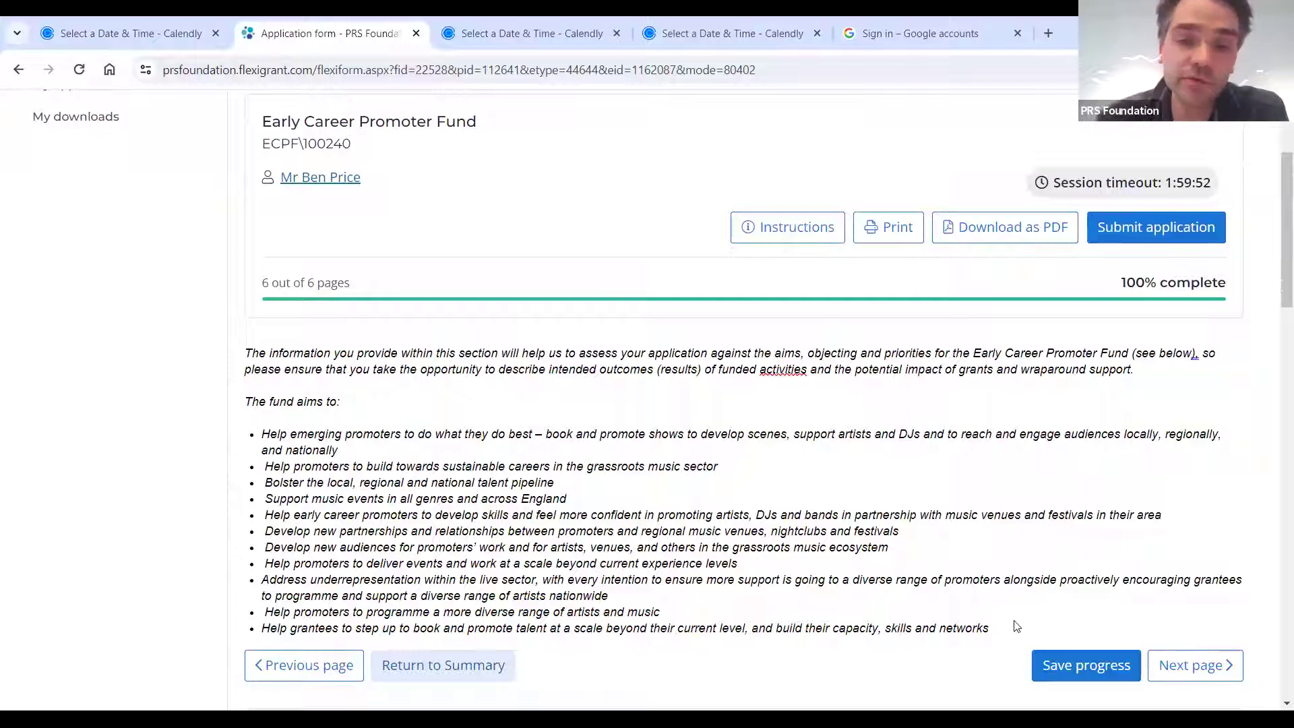
scroll(631, 581, down, 1)
scroll(631, 581, down, 2)
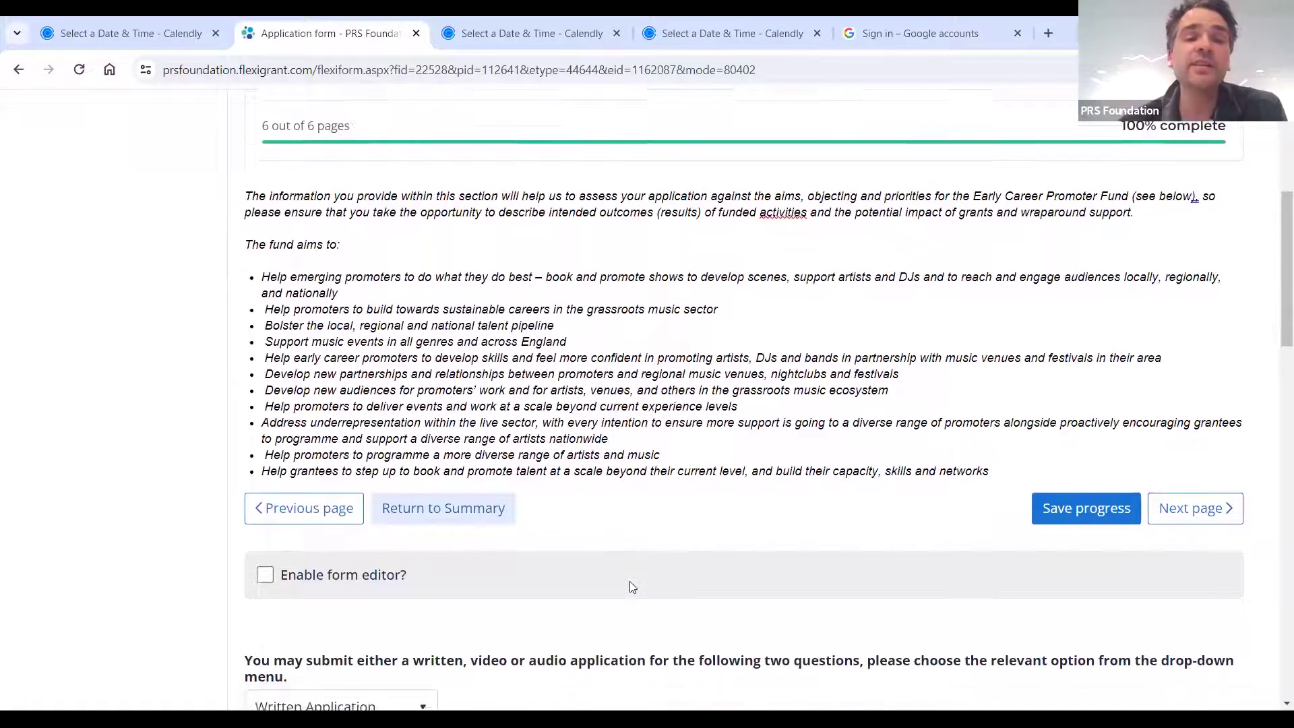
Review the written, video or audio application choice and the question on how the proposed activities meet the fund aims
scroll(630, 581, down, 2)
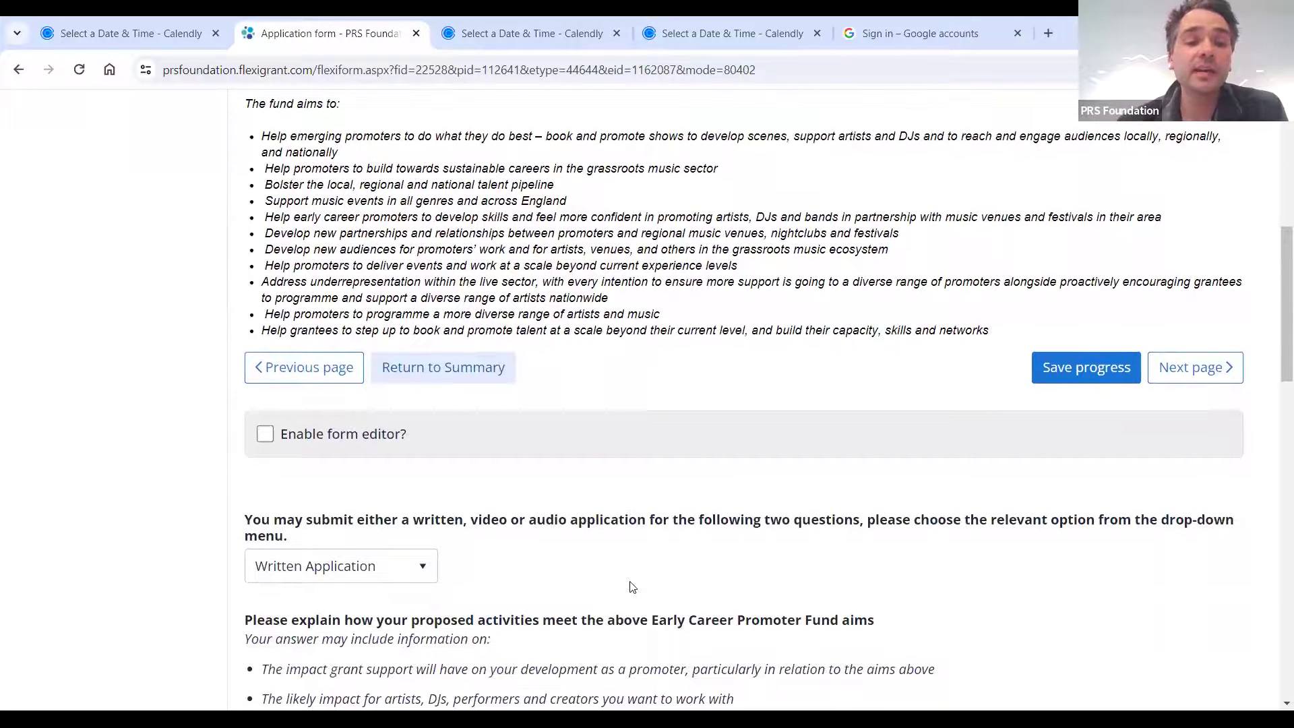
scroll(632, 587, down, 3)
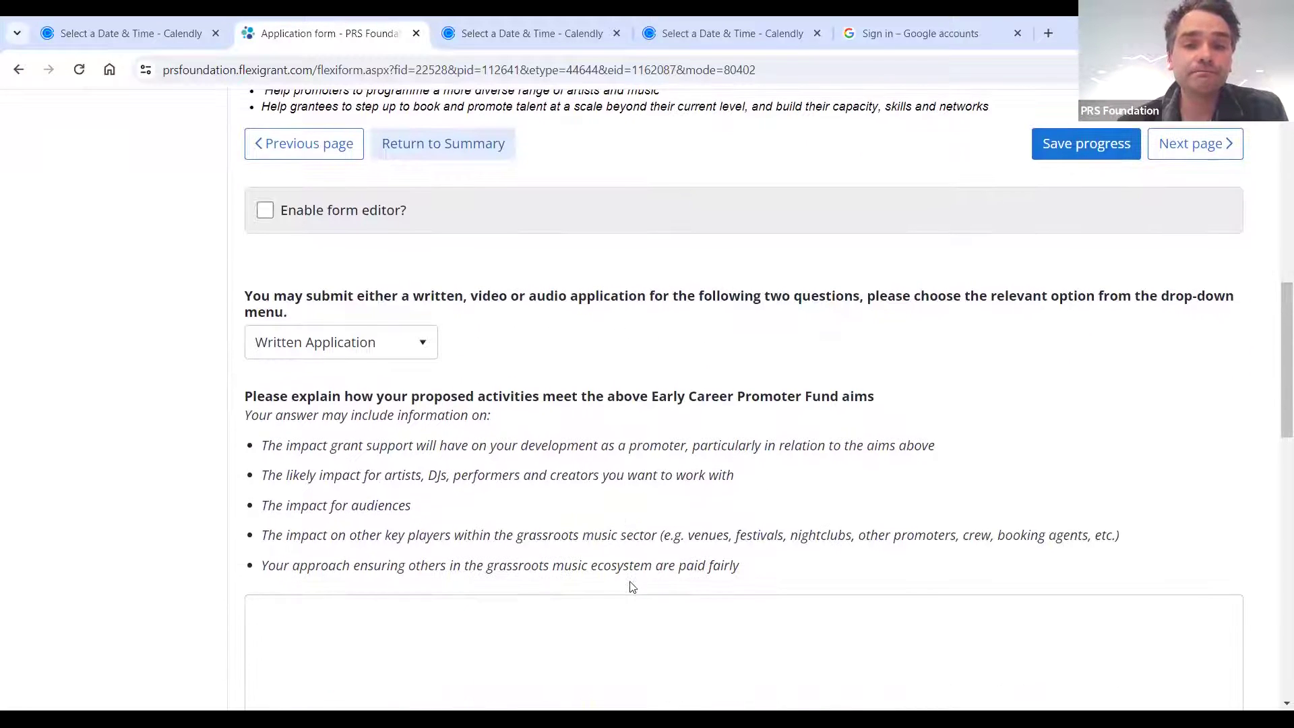
scroll(632, 584, down, 1)
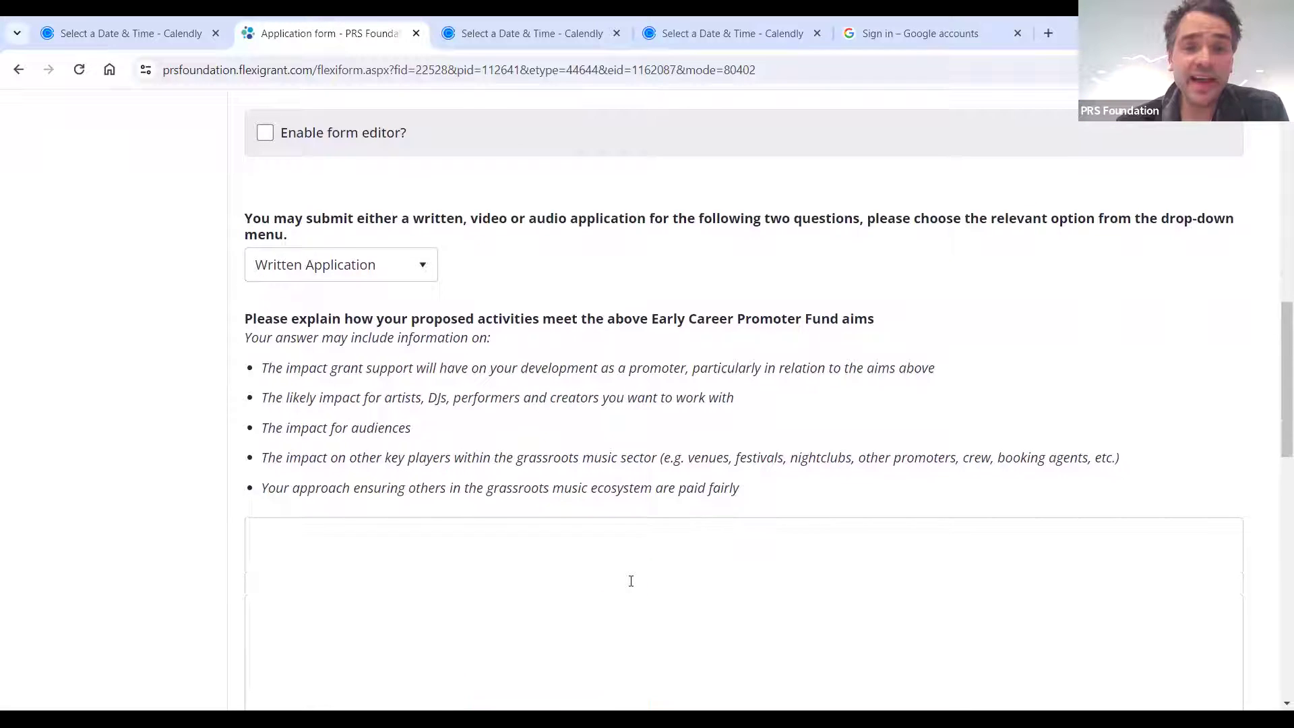
Compare the fund aims with the suggested points for the question on how the proposed activities meet them
scroll(655, 456, up, 3)
scroll(655, 456, up, 1)
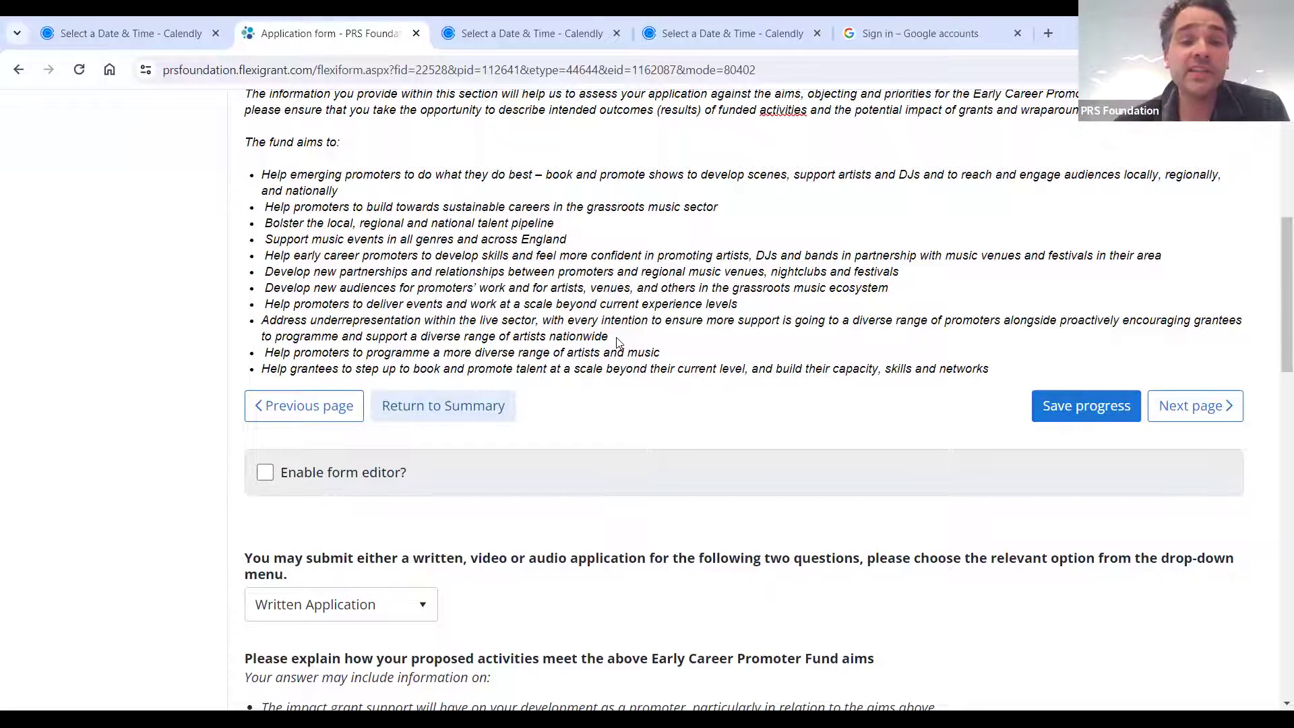
scroll(619, 342, down, 6)
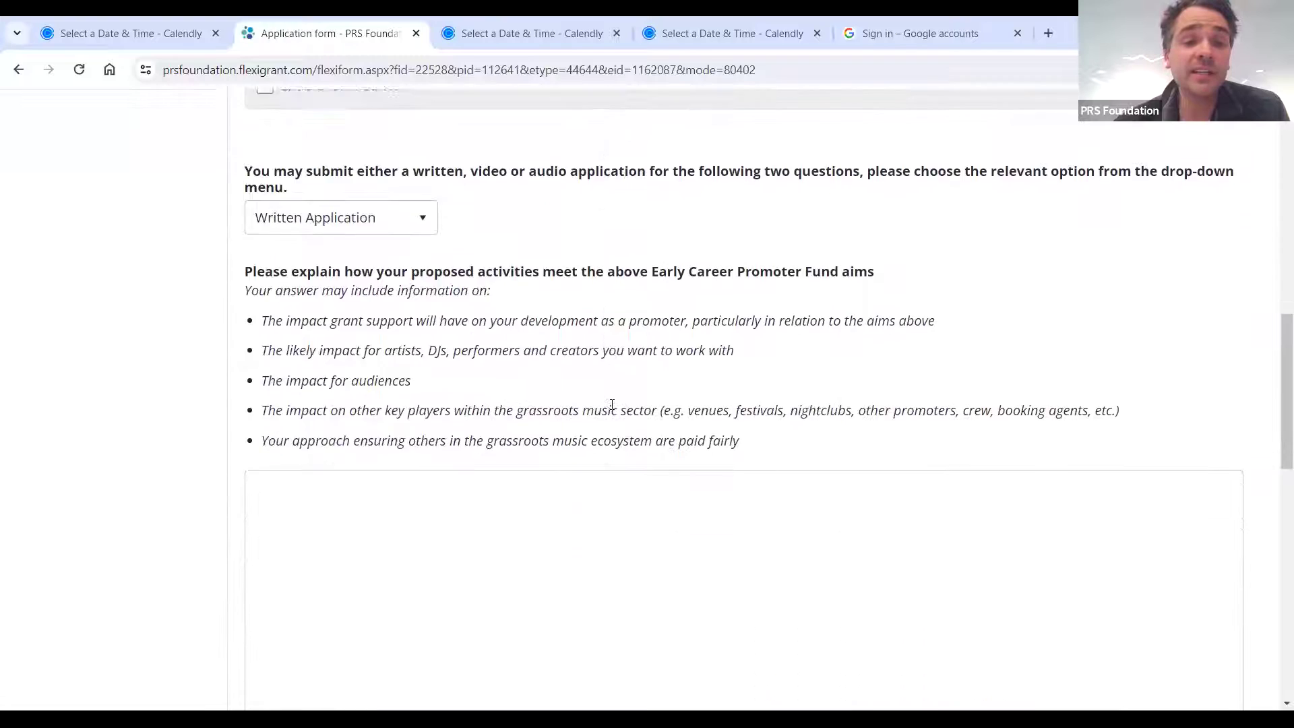
scroll(613, 404, down, 2)
scroll(613, 404, up, 7)
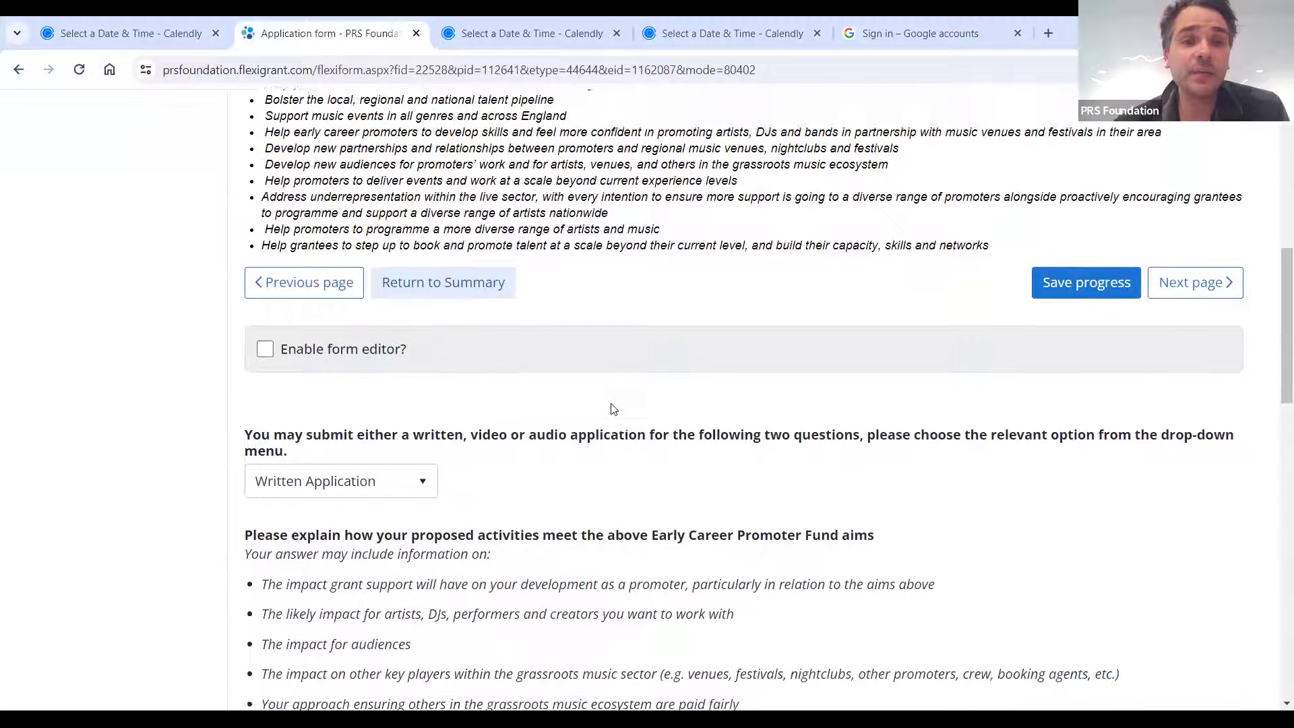
scroll(698, 340, up, 2)
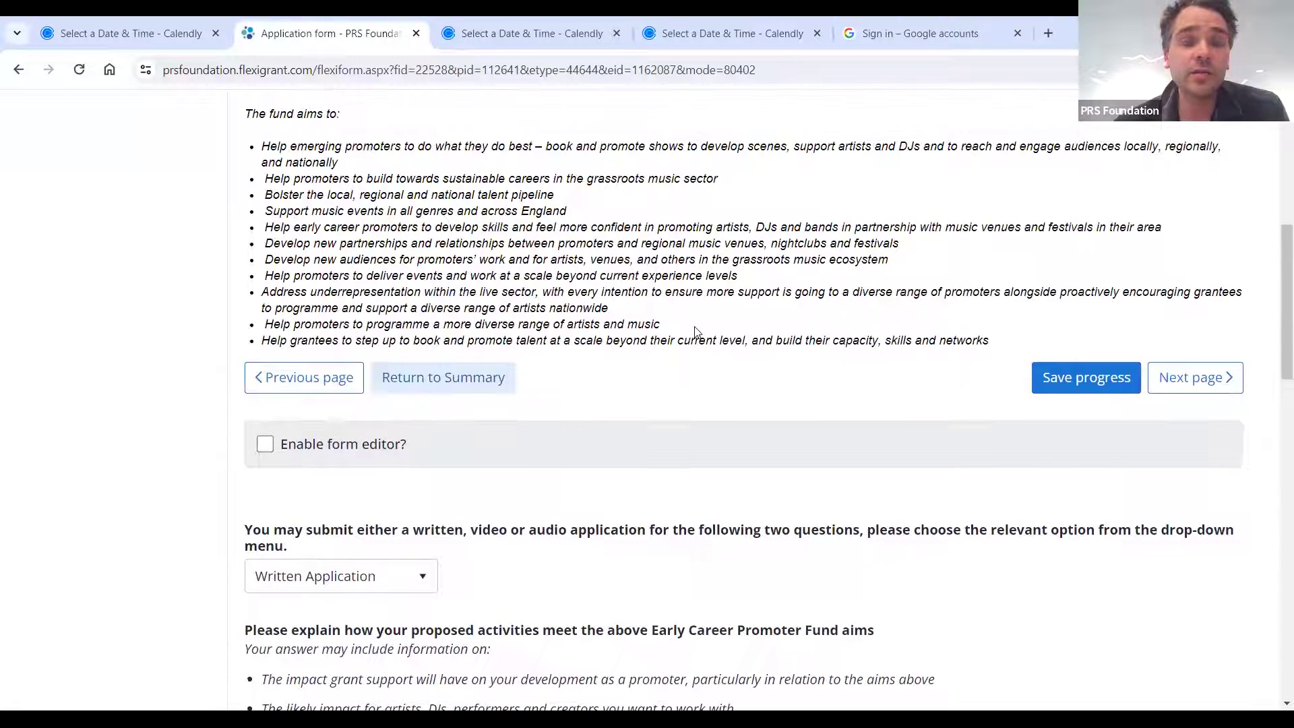
right_click(696, 327)
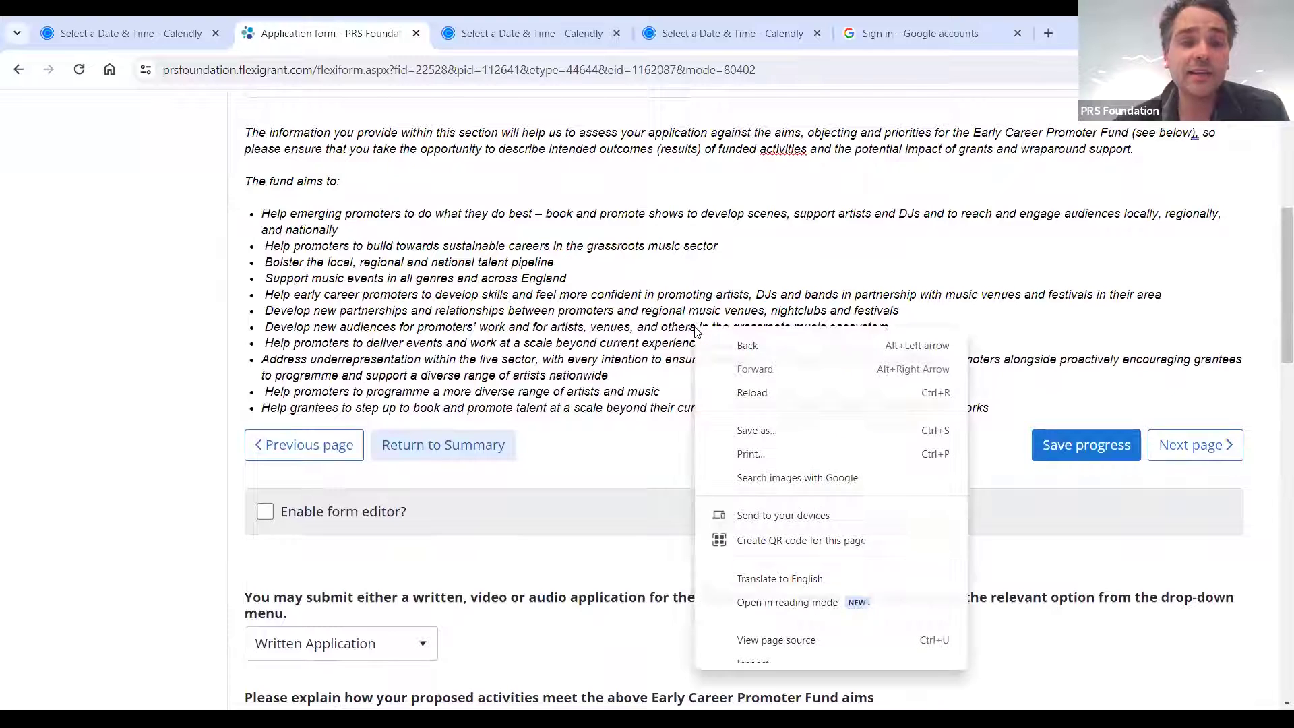
click(637, 346)
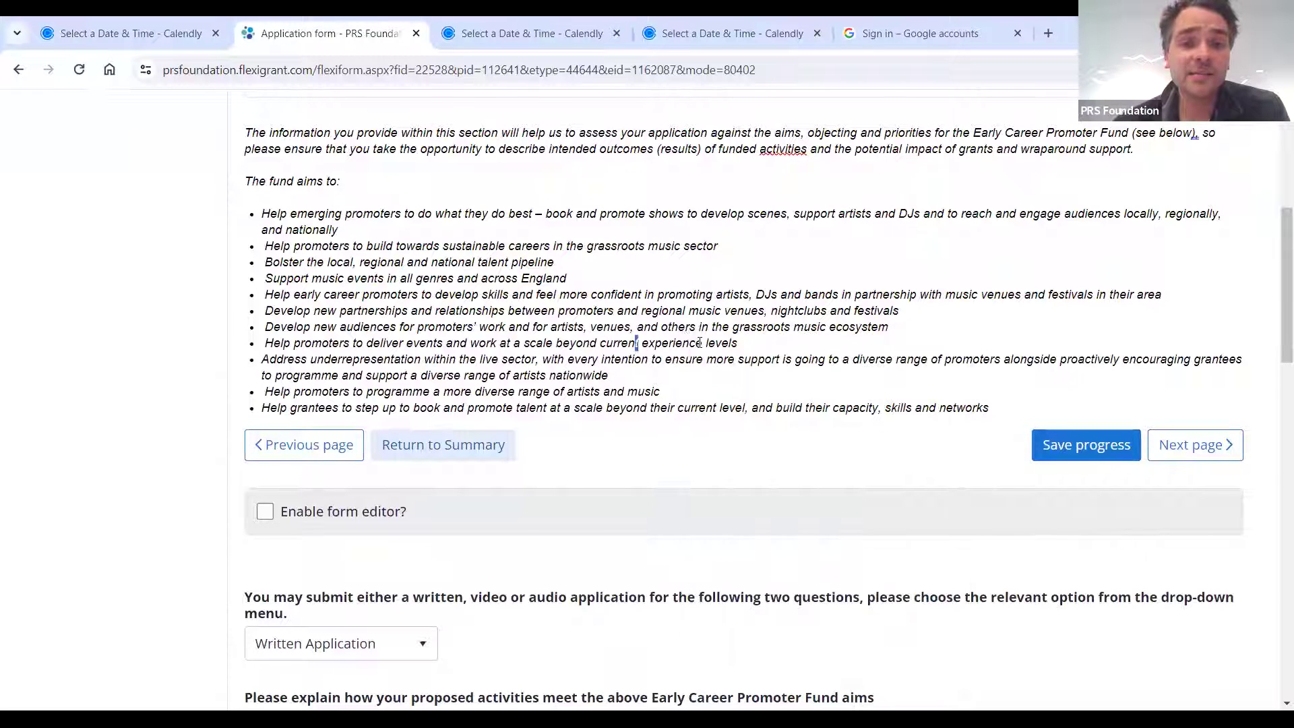
Review the question on other development needs and how they are factored into the support request, including its suggested answer points
scroll(759, 341, down, 3)
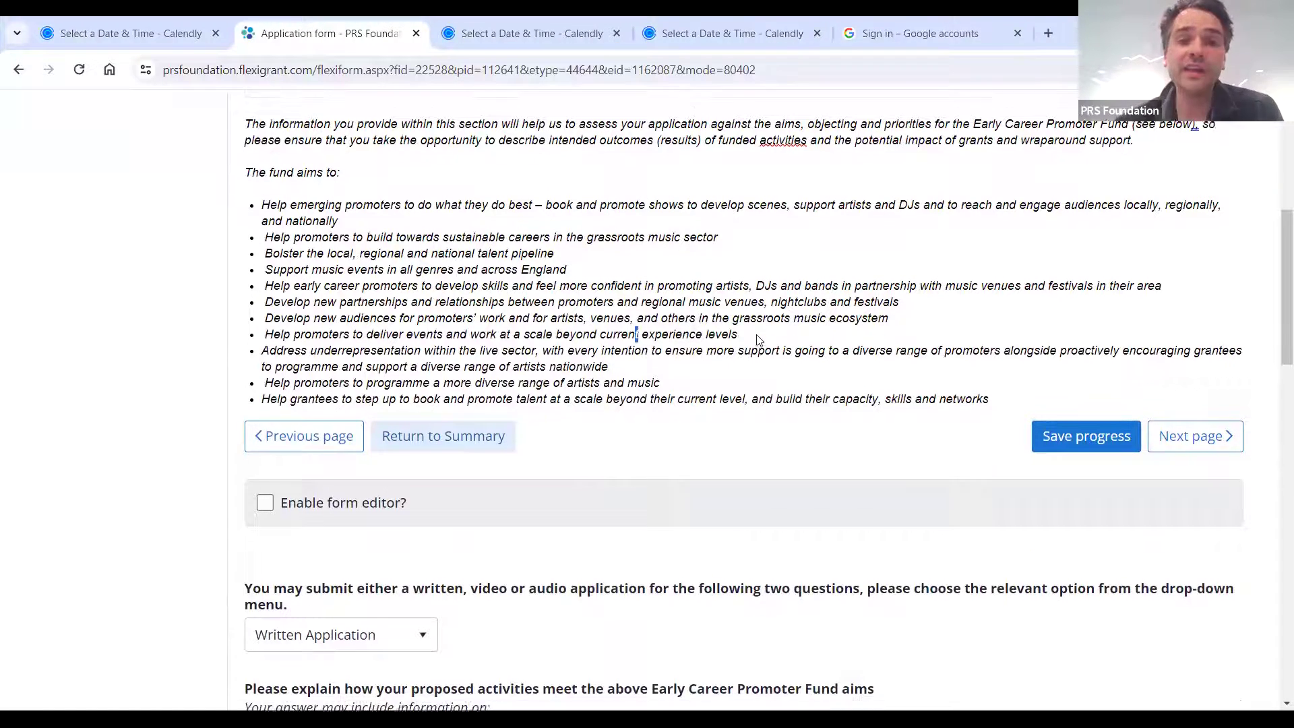
scroll(758, 339, down, 5)
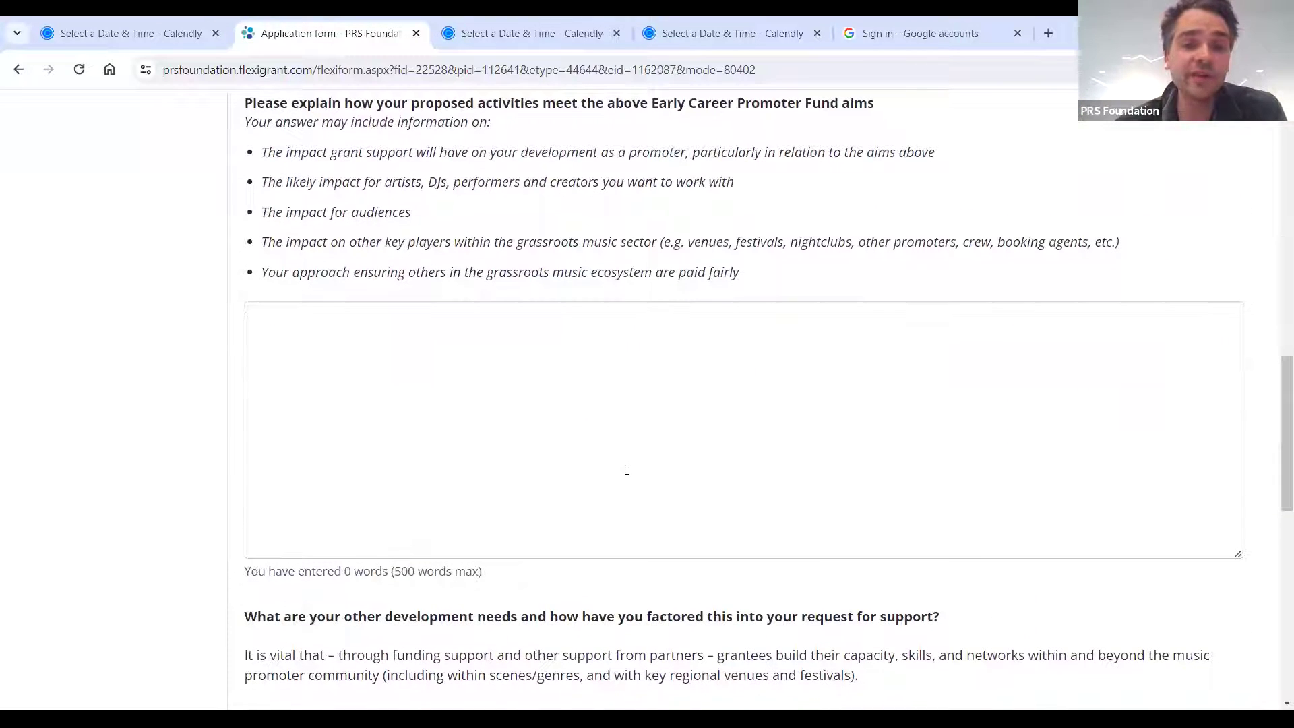
scroll(625, 469, down, 3)
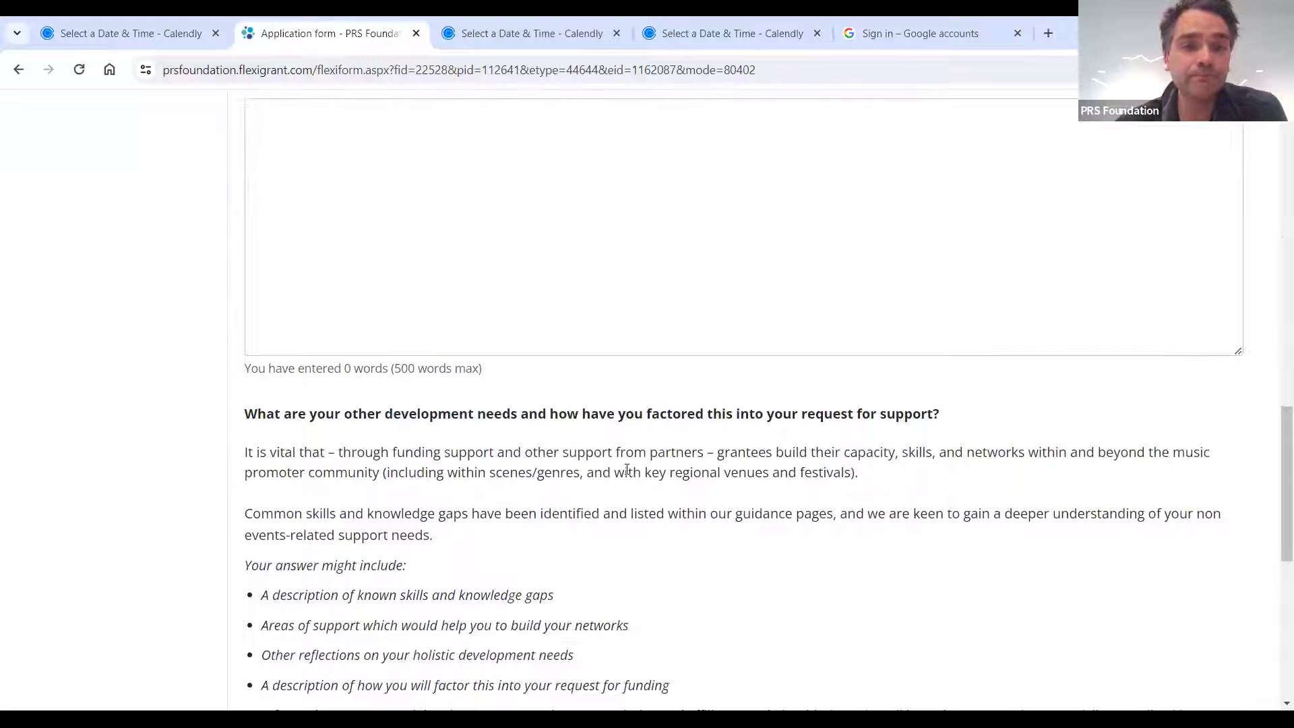
scroll(627, 469, down, 2)
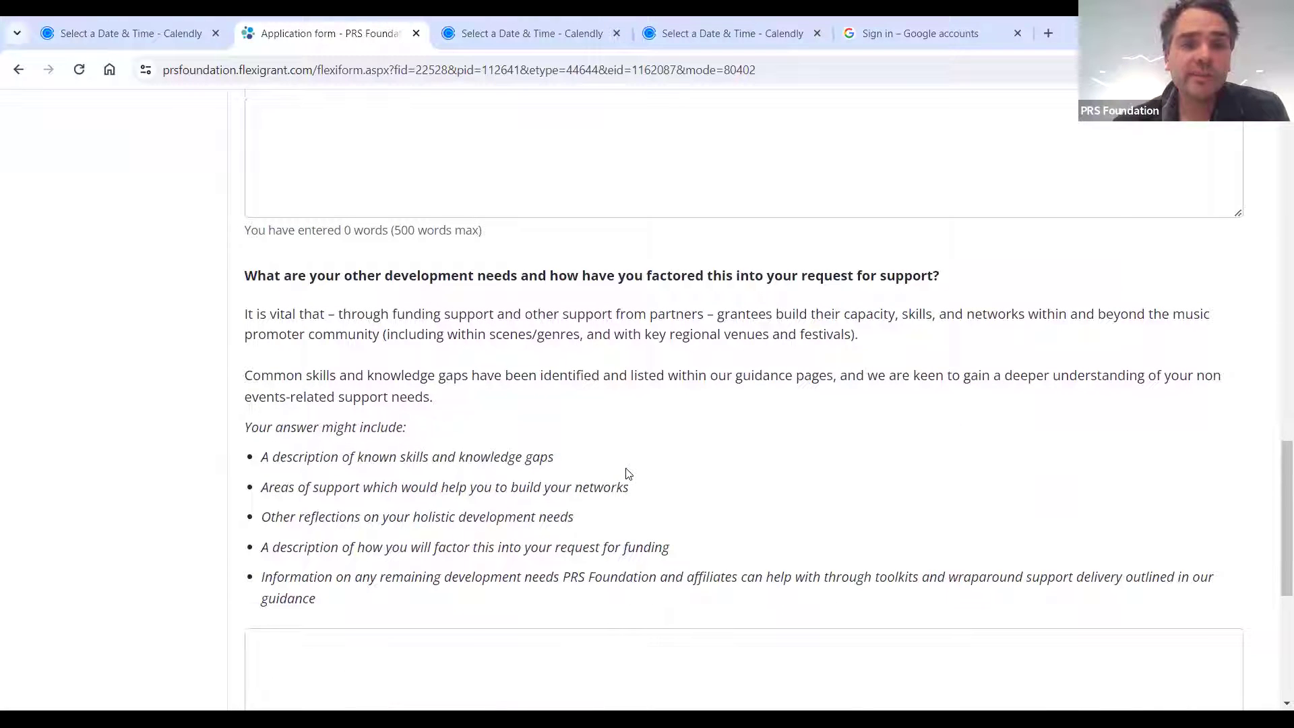
scroll(627, 472, down, 1)
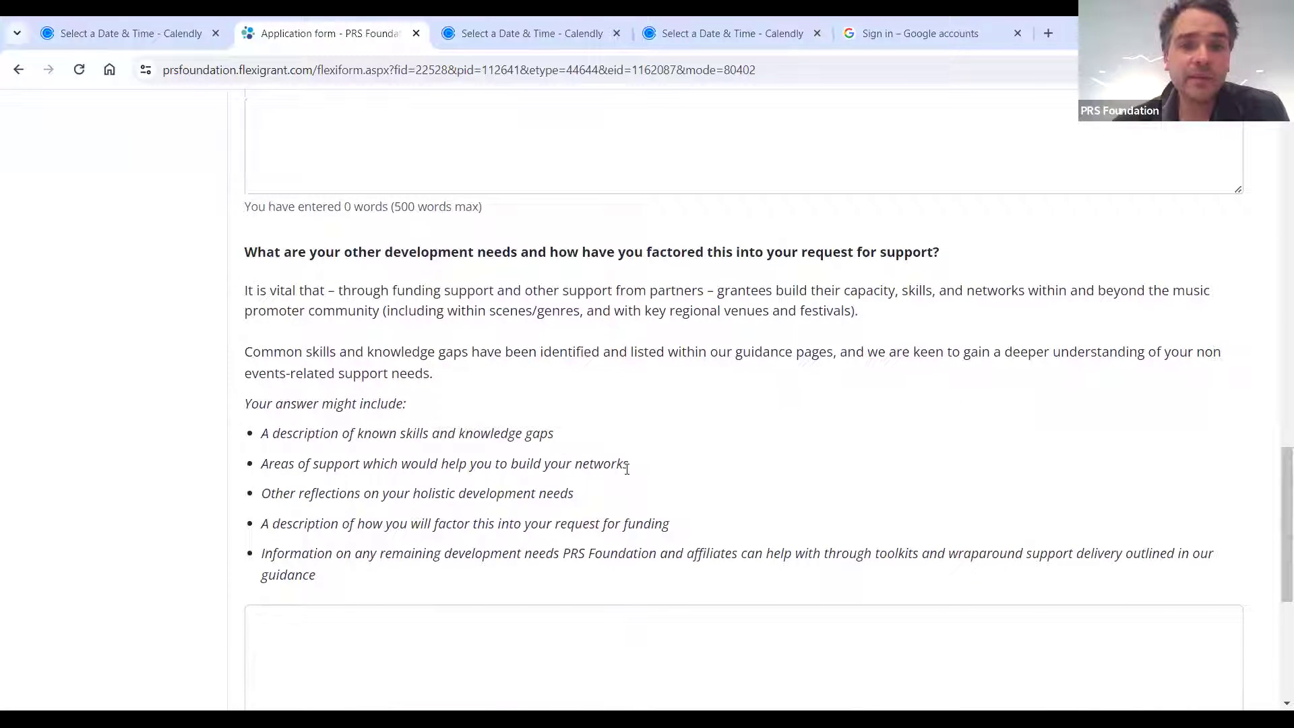
scroll(627, 472, down, 1)
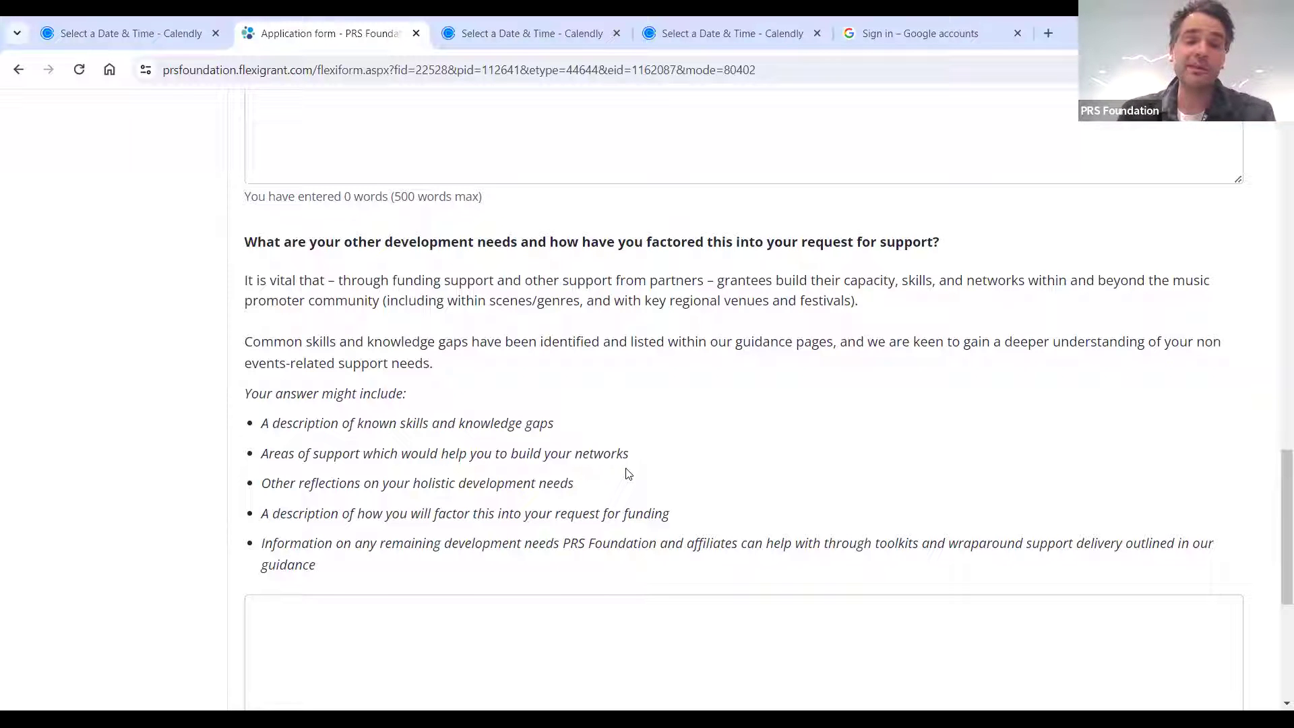
scroll(627, 474, down, 1)
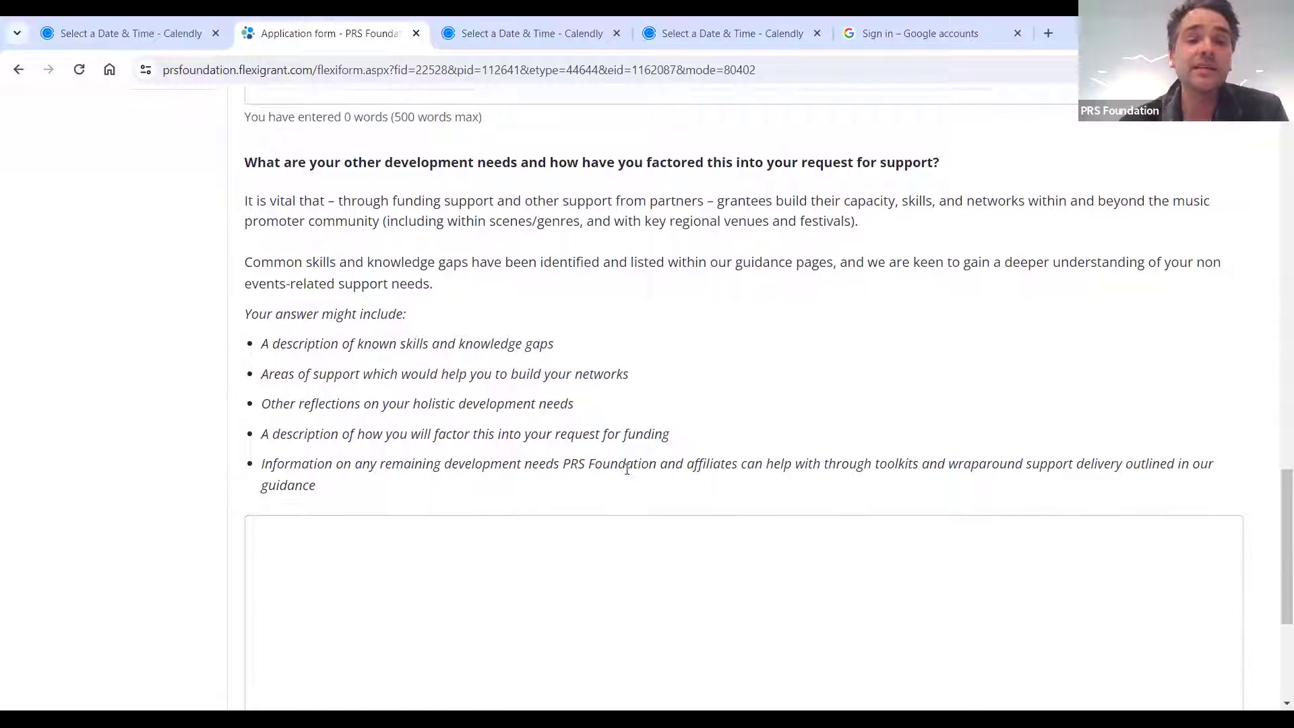
Check the development needs answer's word limit and the closing note on defining wraparound support needs
scroll(627, 470, down, 1)
scroll(627, 470, down, 1)
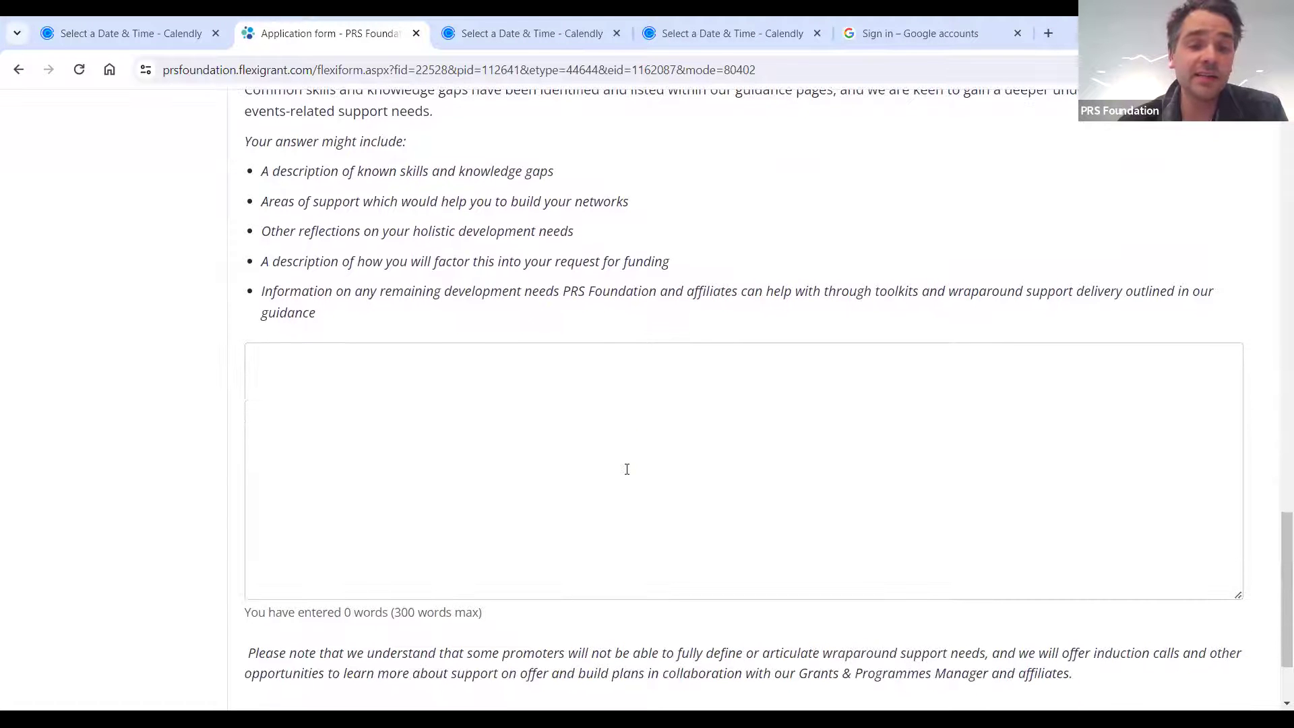
scroll(627, 469, down, 2)
scroll(627, 469, up, 5)
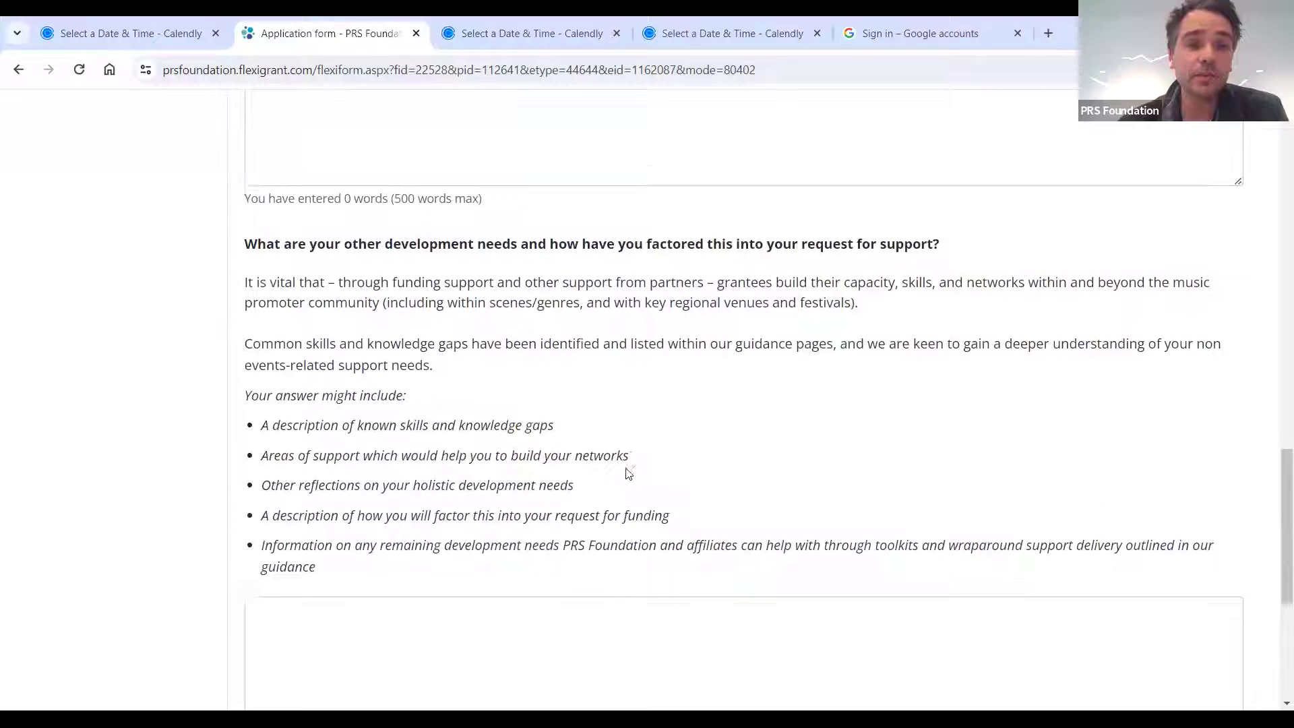
scroll(627, 472, down, 1)
scroll(627, 469, down, 5)
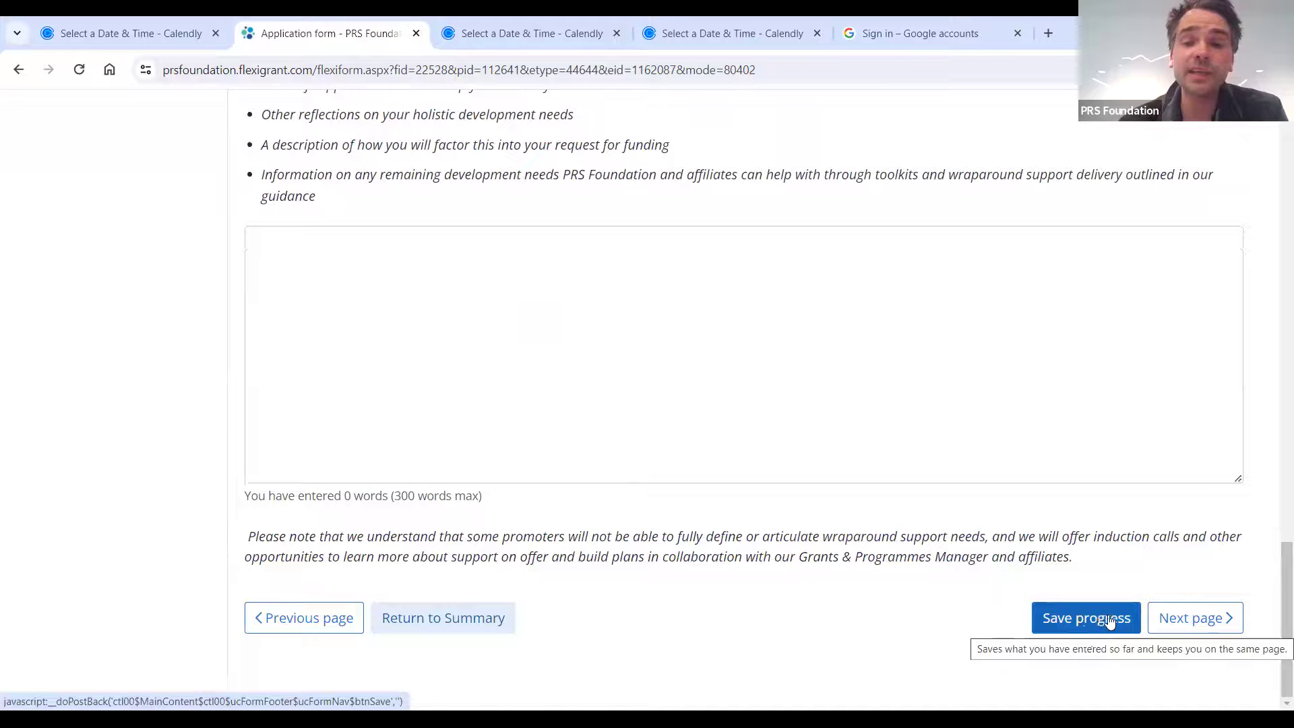
Proceed to Section 5: Budget and read its introduction on budget information, fair pay and available guidance
click(1099, 621)
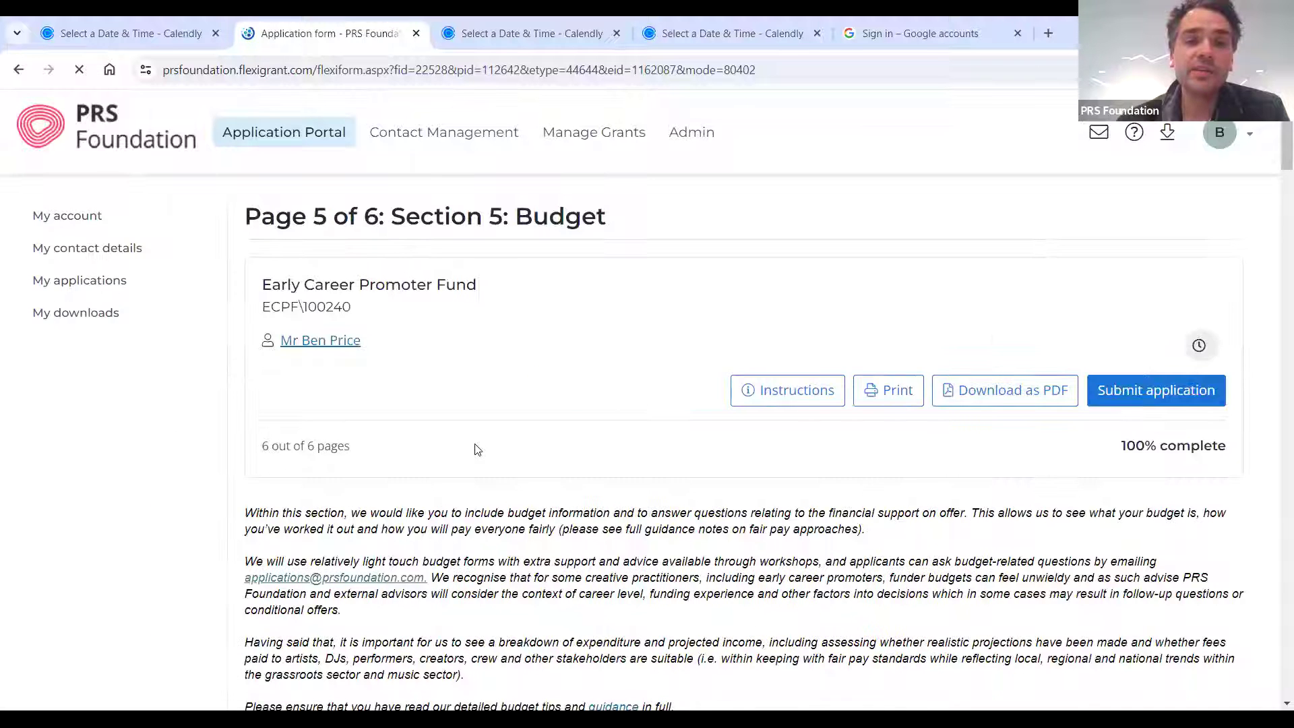
scroll(476, 512, down, 5)
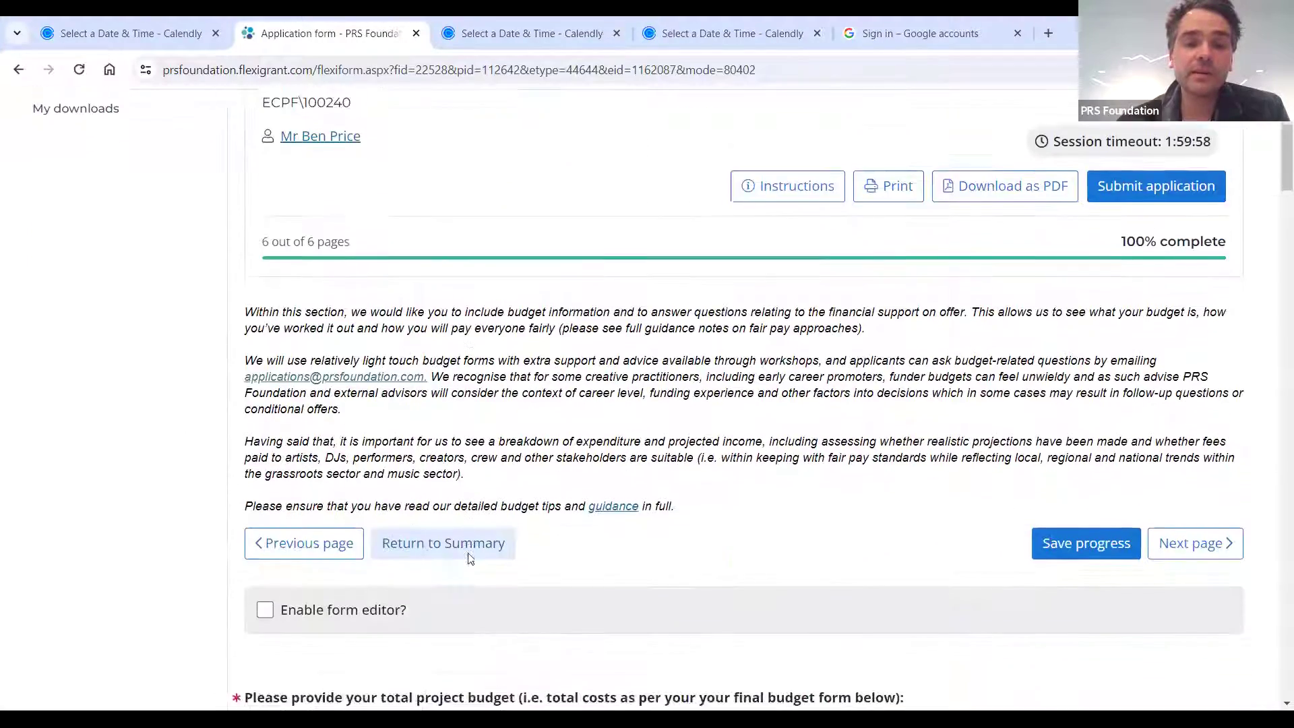
scroll(470, 559, down, 3)
scroll(543, 521, up, 2)
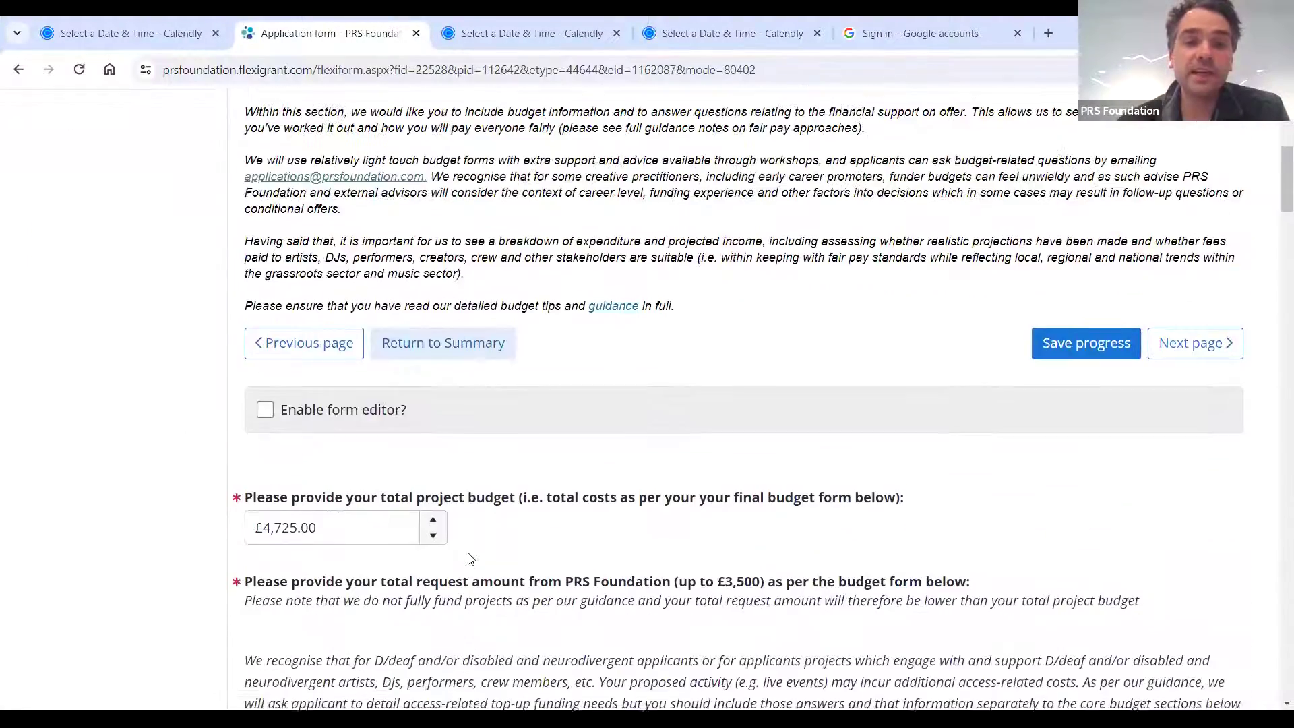
scroll(544, 519, up, 1)
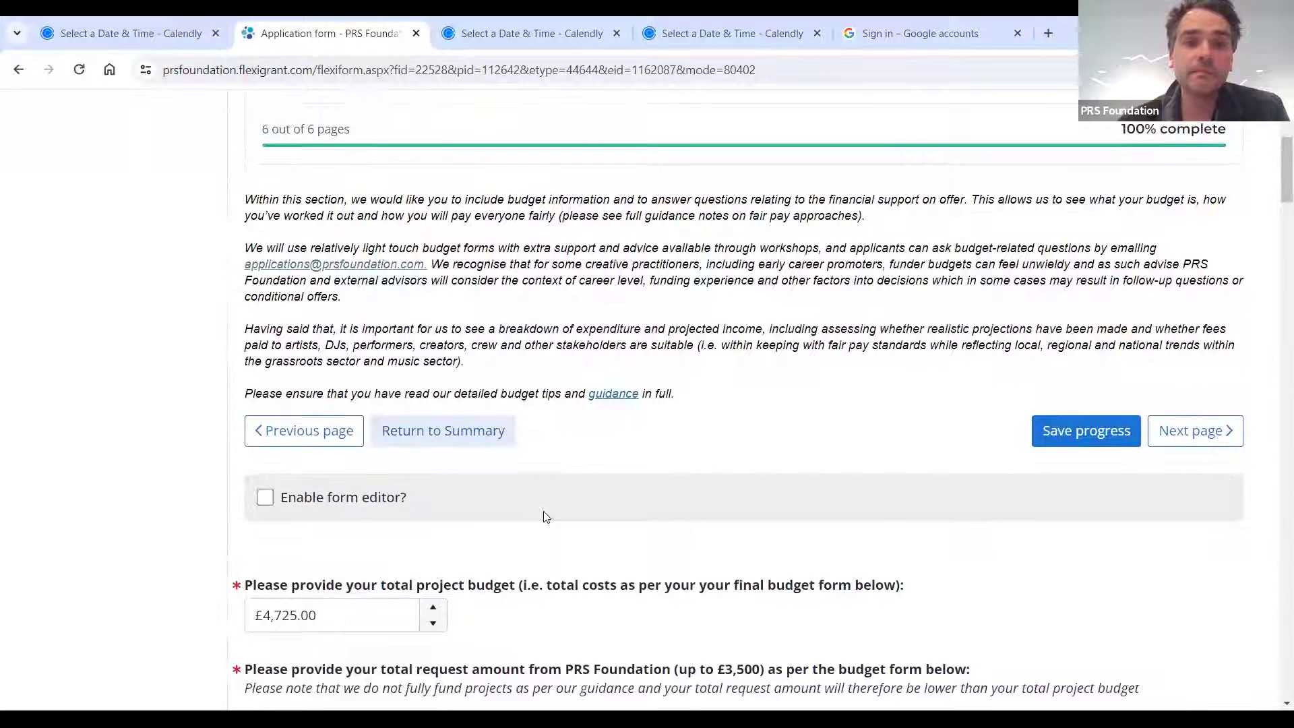
scroll(546, 517, up, 1)
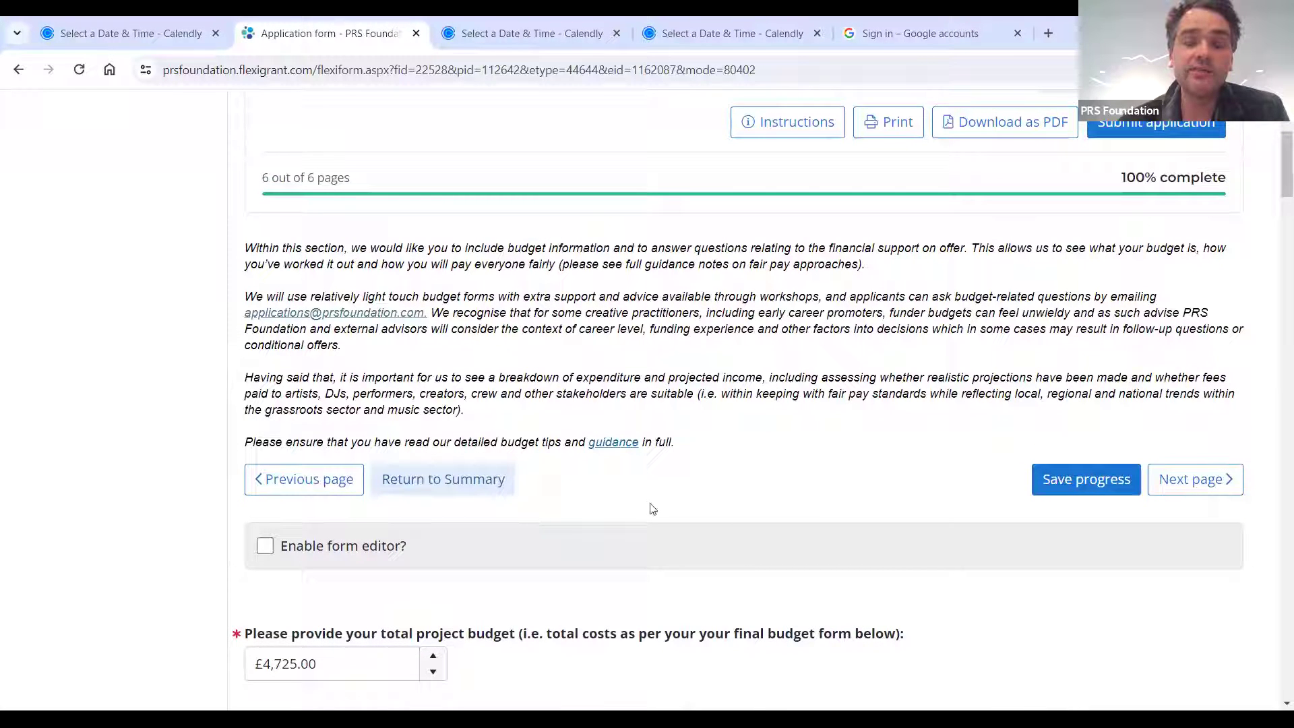
scroll(650, 509, down, 1)
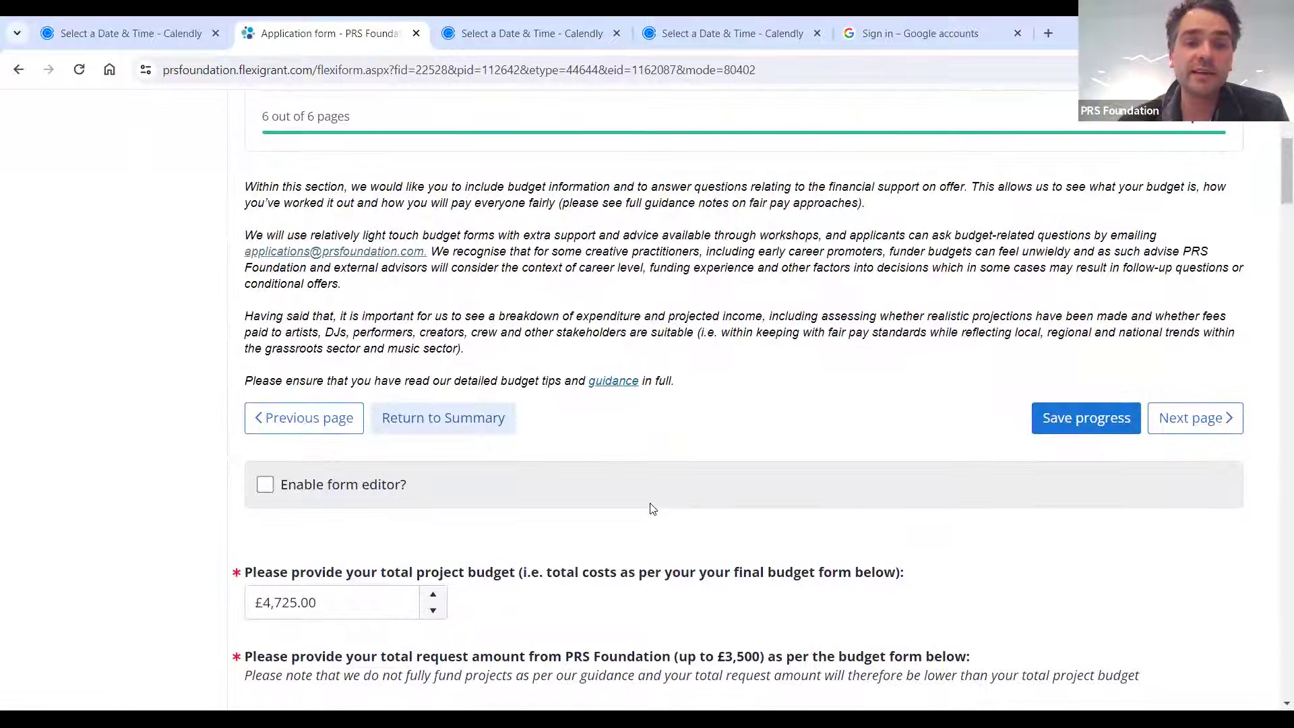
scroll(650, 508, down, 1)
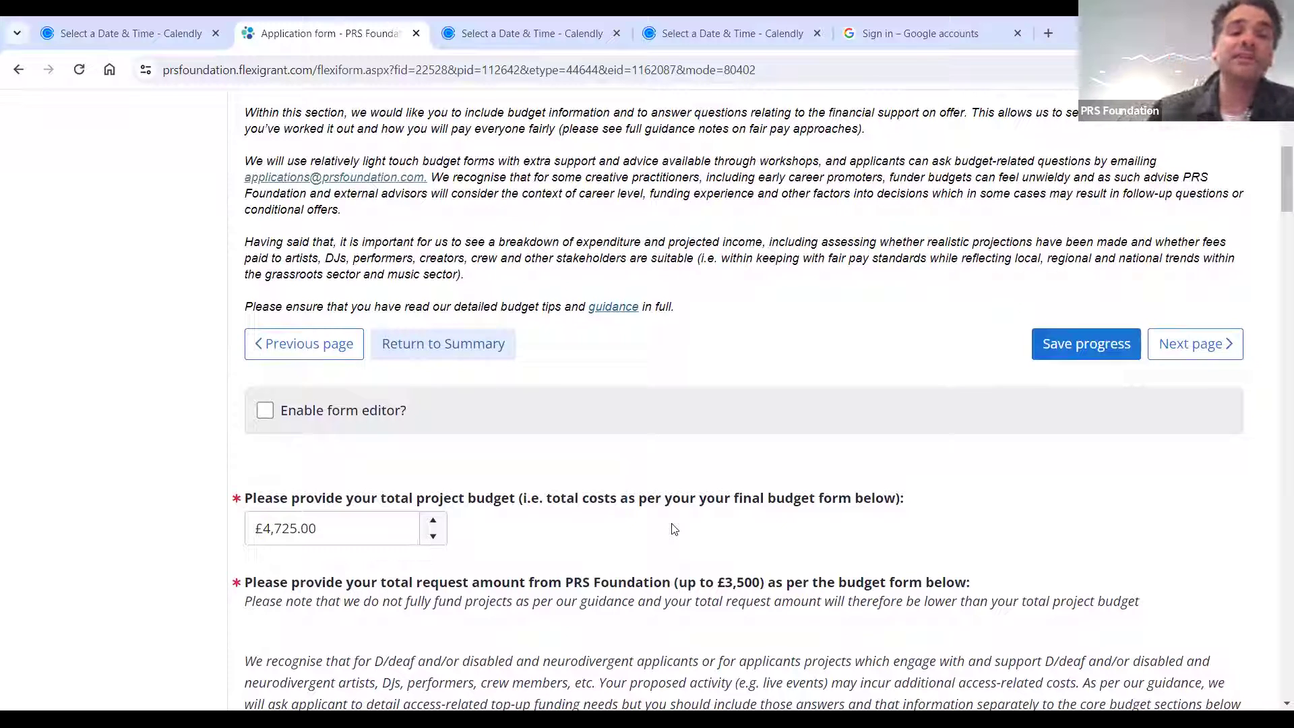
Skim the example budget chart's costs for booking and promoting shows and for capacity building
scroll(674, 528, down, 6)
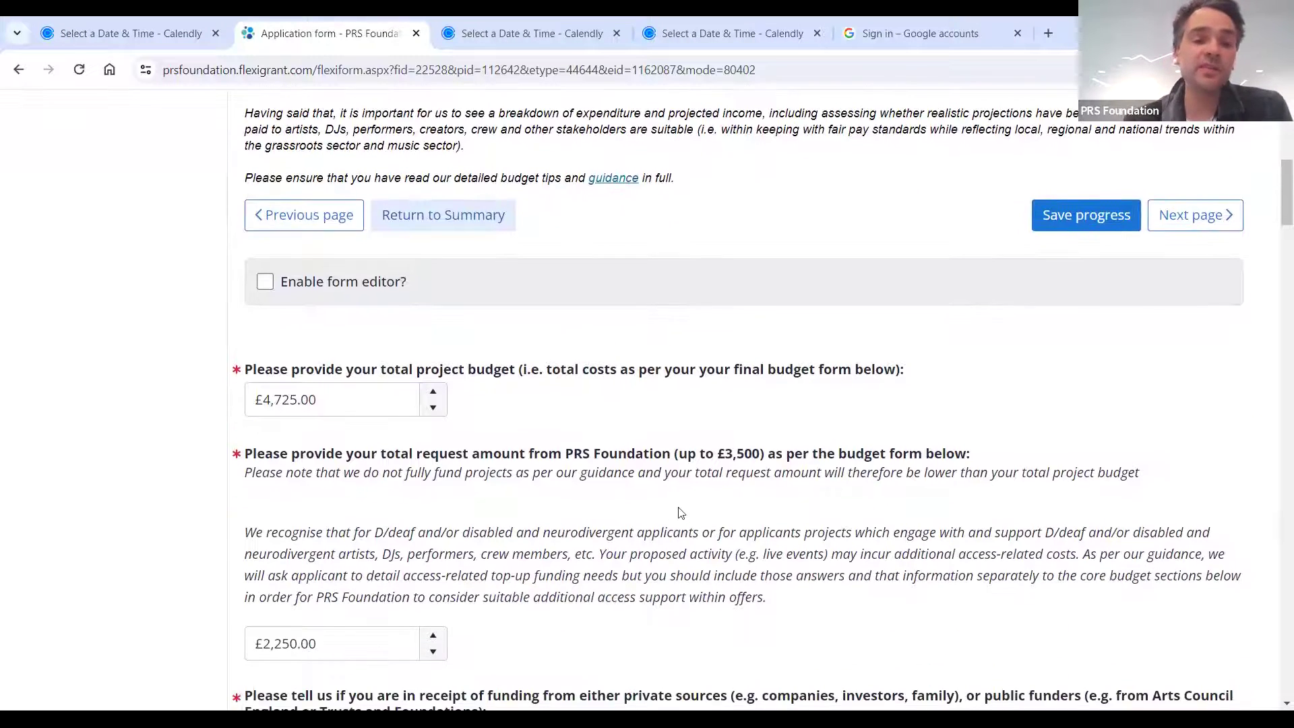
scroll(679, 512, down, 18)
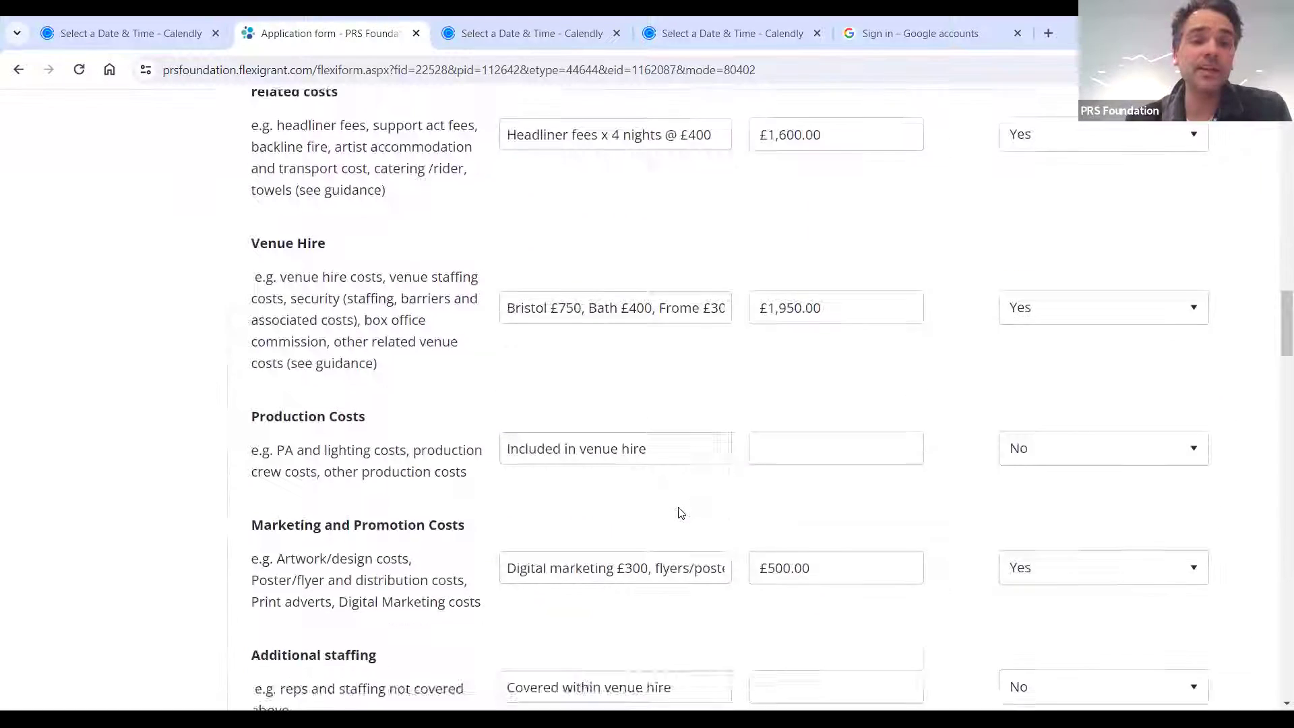
scroll(679, 509, down, 4)
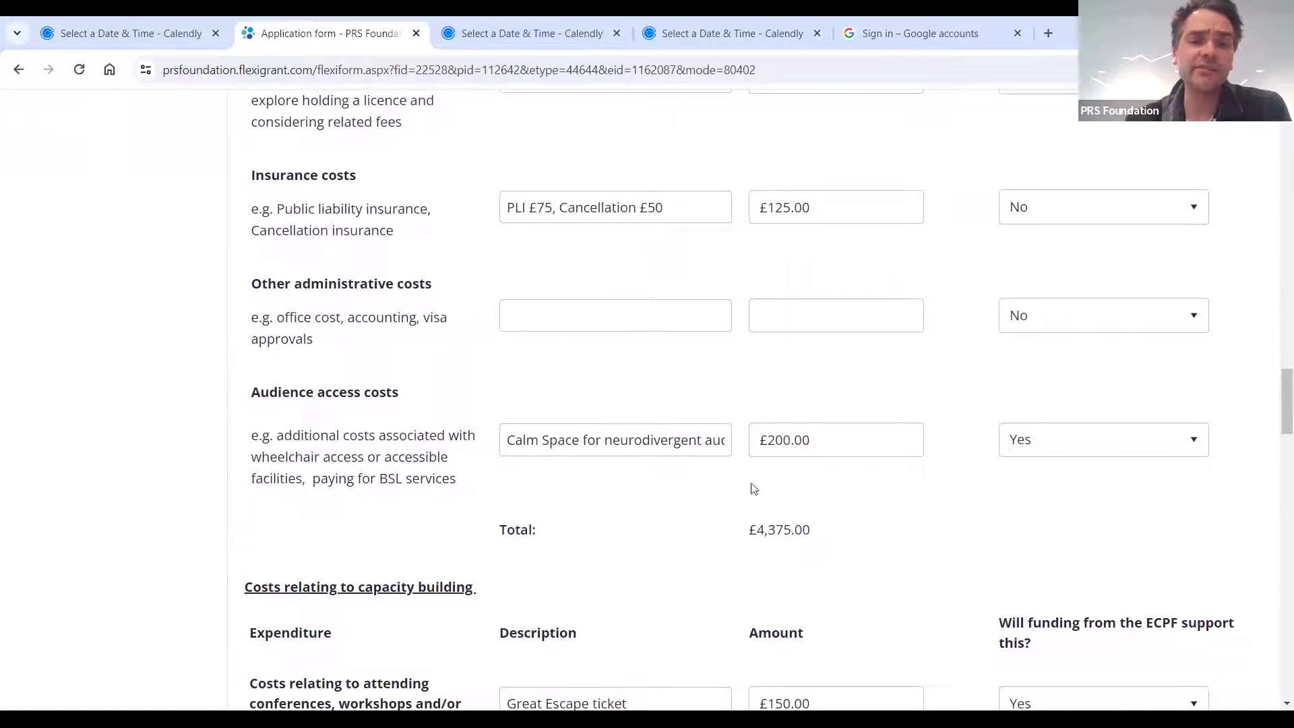
scroll(817, 551, down, 5)
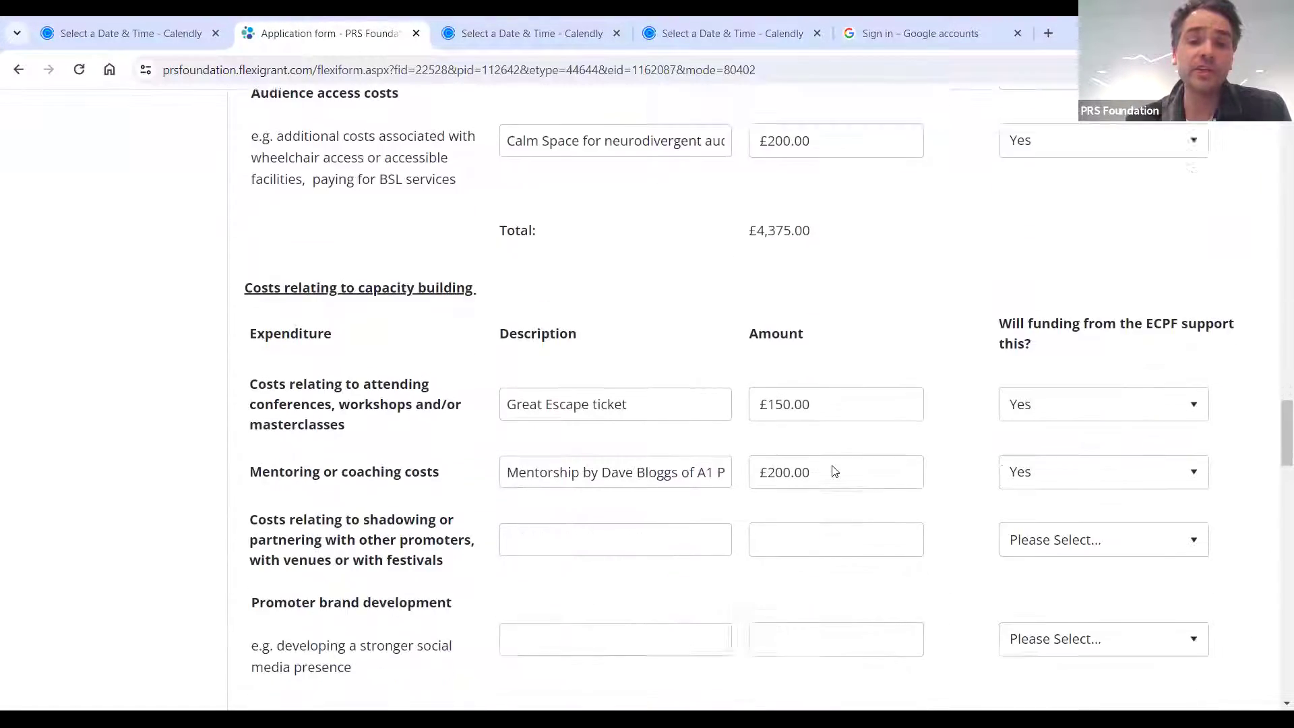
scroll(835, 471, down, 4)
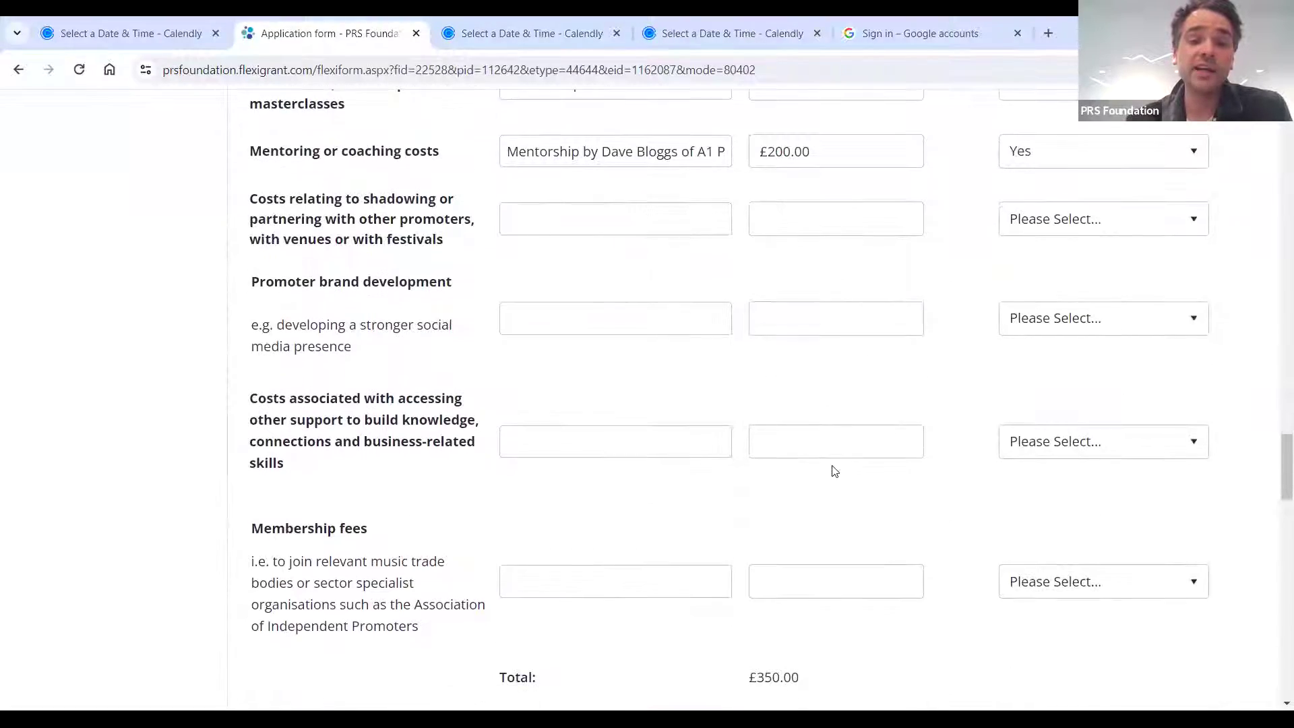
scroll(835, 471, up, 3)
scroll(835, 471, up, 13)
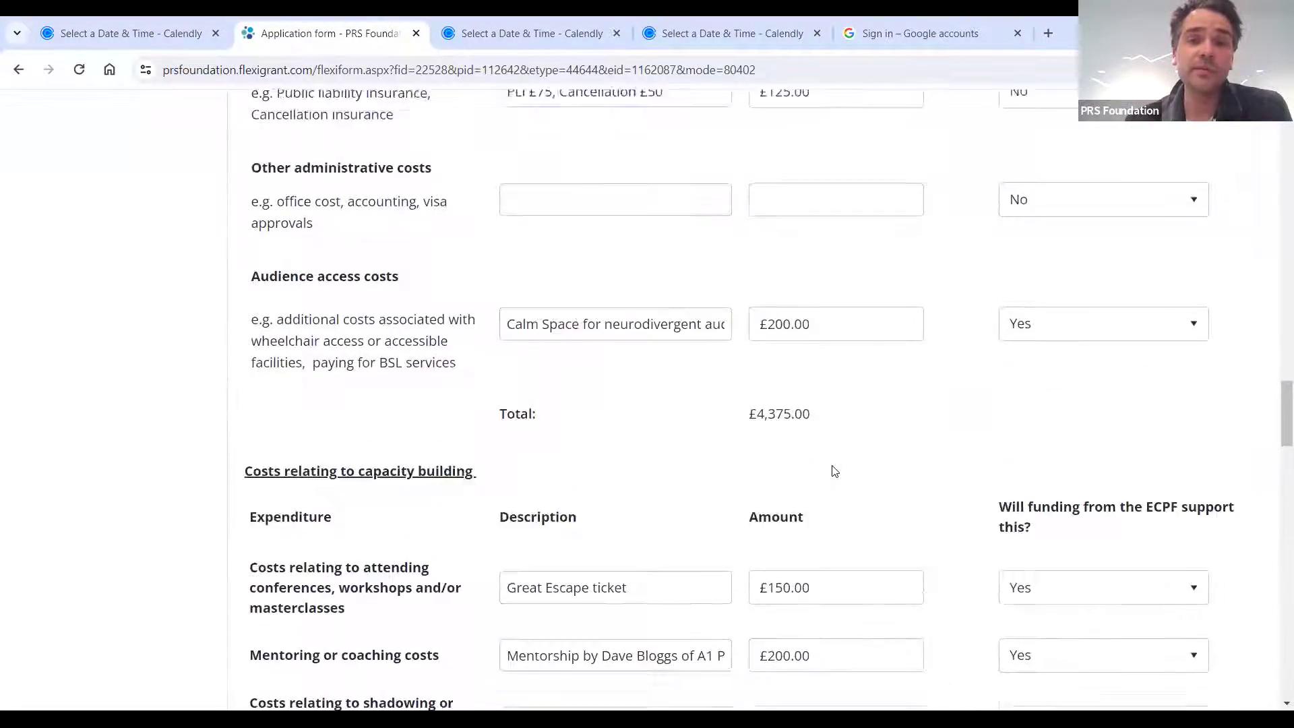
Review the total project budget and PRS Foundation request amount questions, including the note on access-related costs
scroll(835, 470, up, 15)
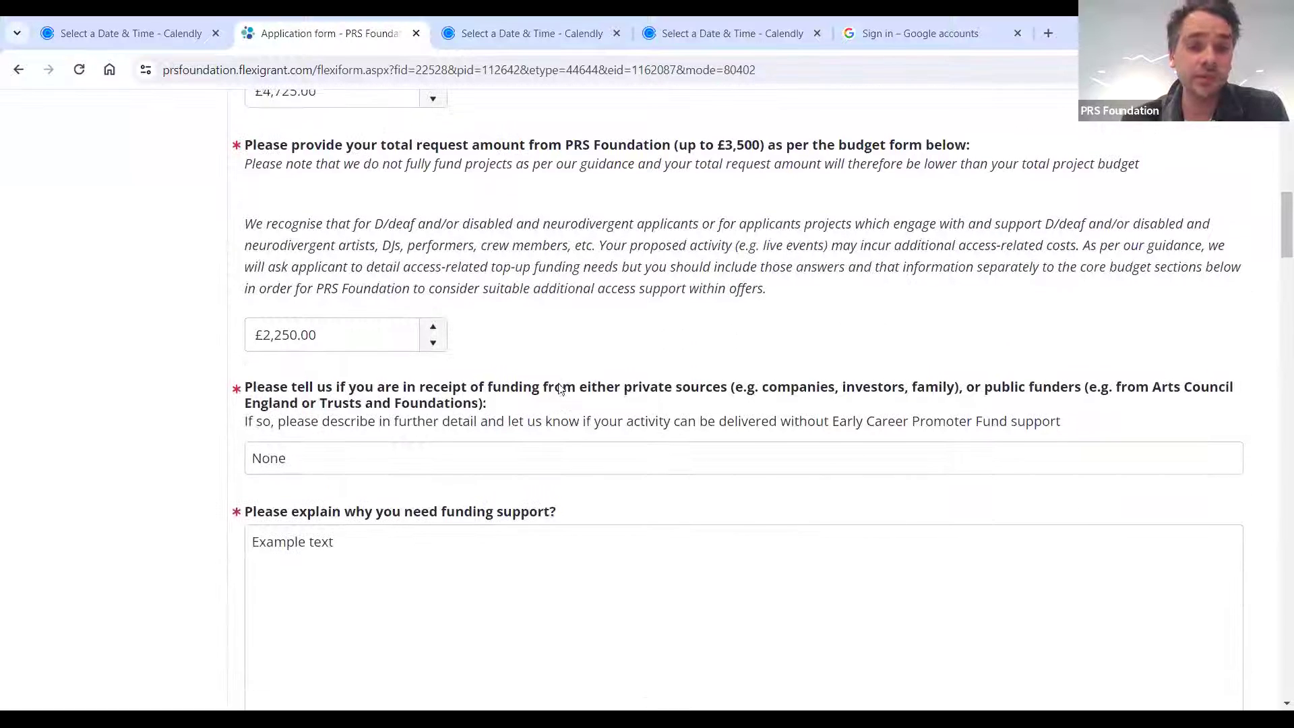
scroll(745, 289, up, 3)
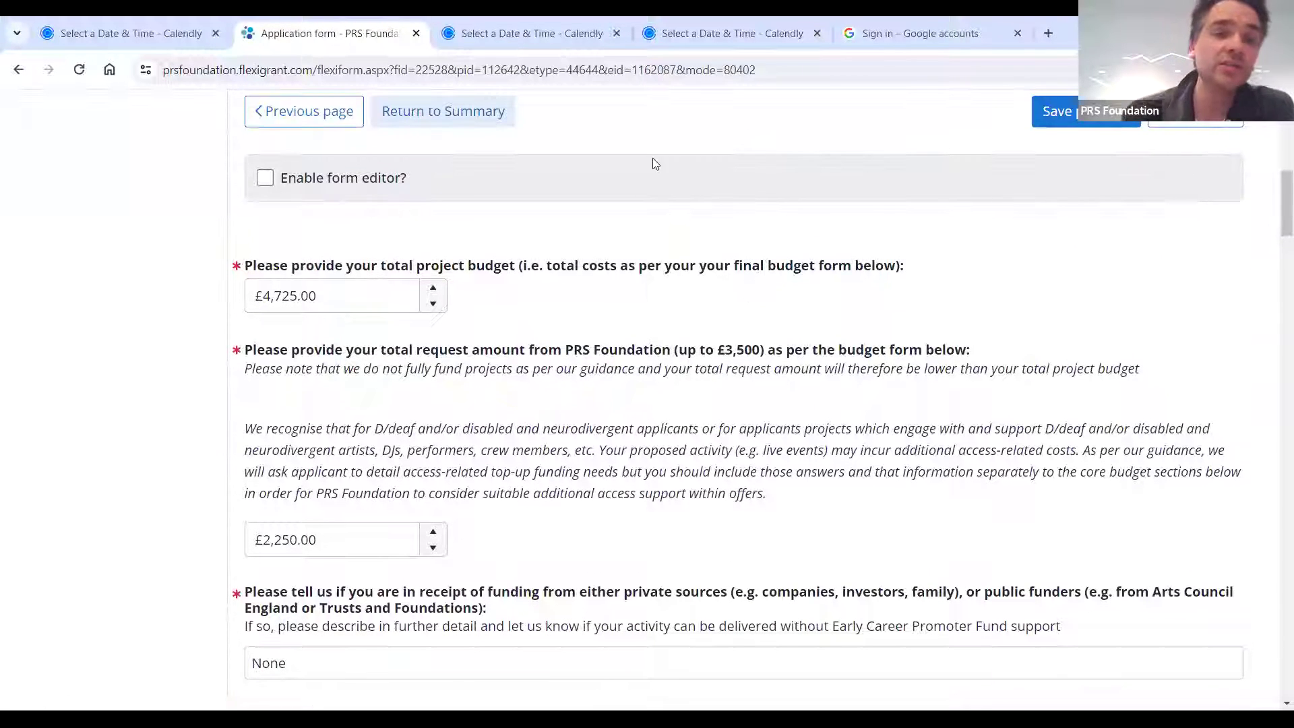
scroll(500, 300, down, 1)
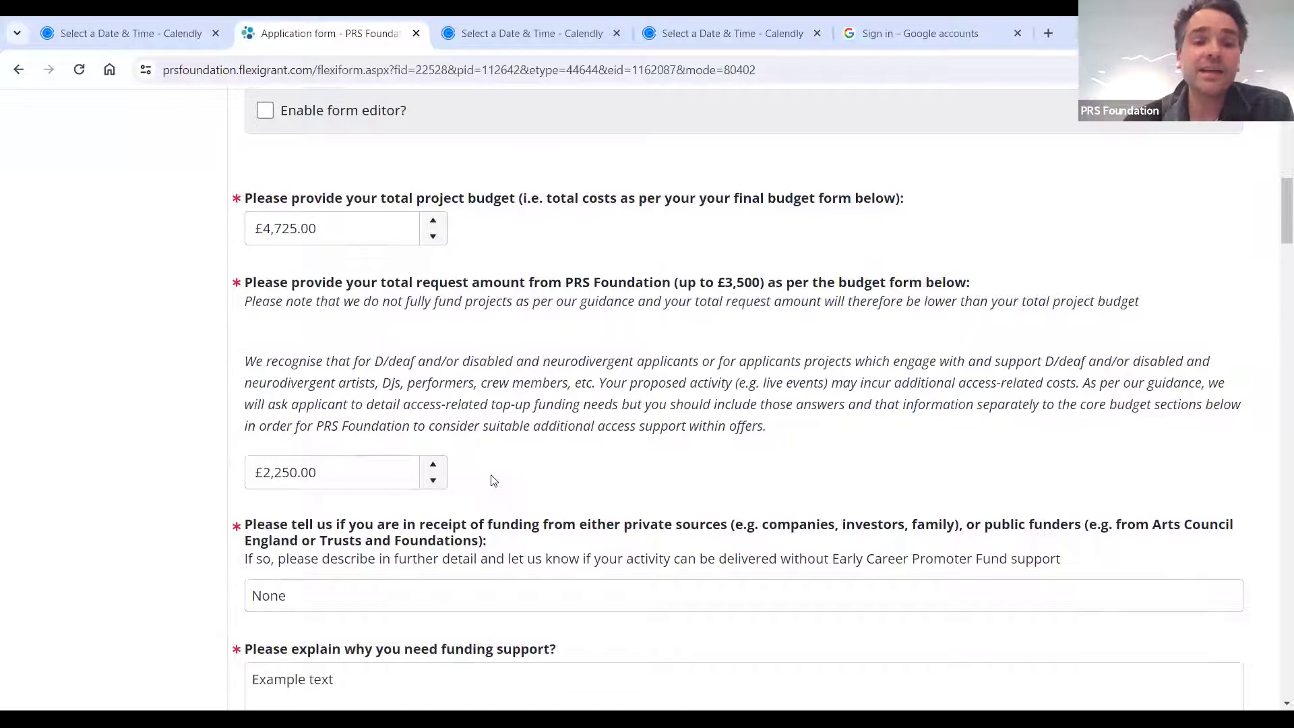
scroll(491, 487, down, 1)
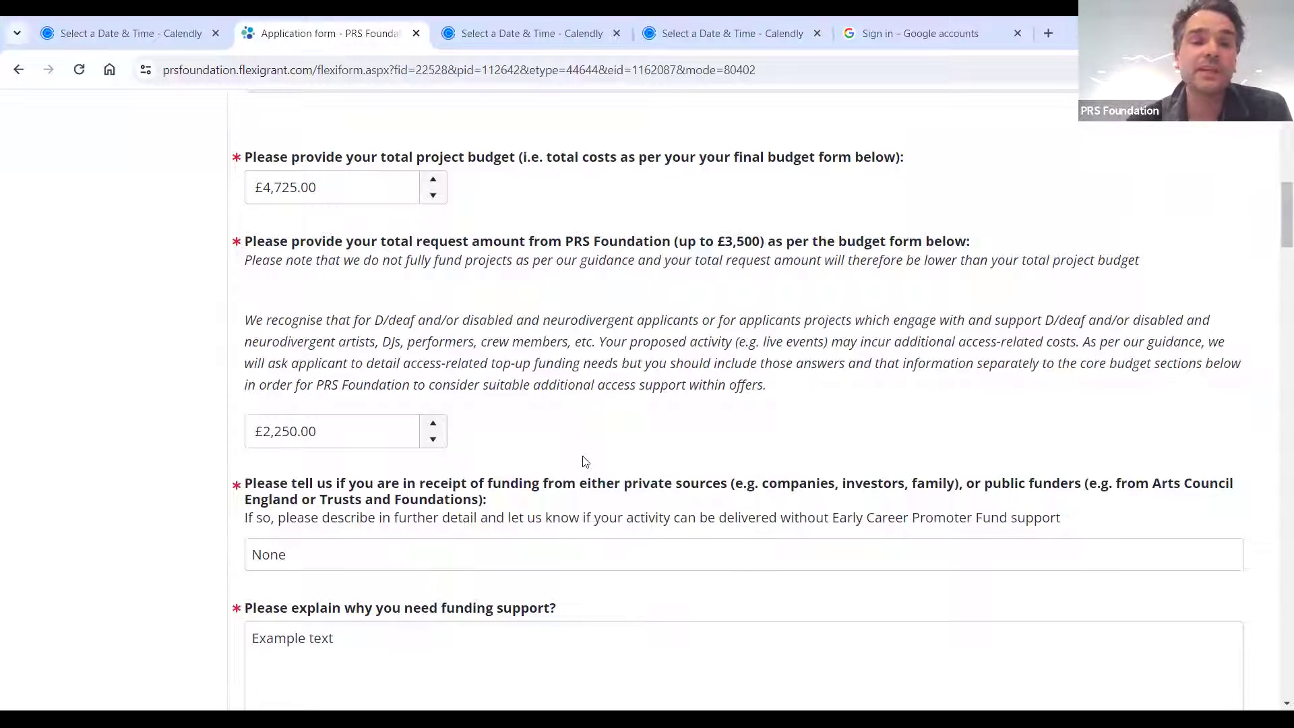
Review the questions on funding from private or public sources and on why funding support is needed, including the word limit
scroll(584, 459, down, 1)
scroll(585, 462, down, 1)
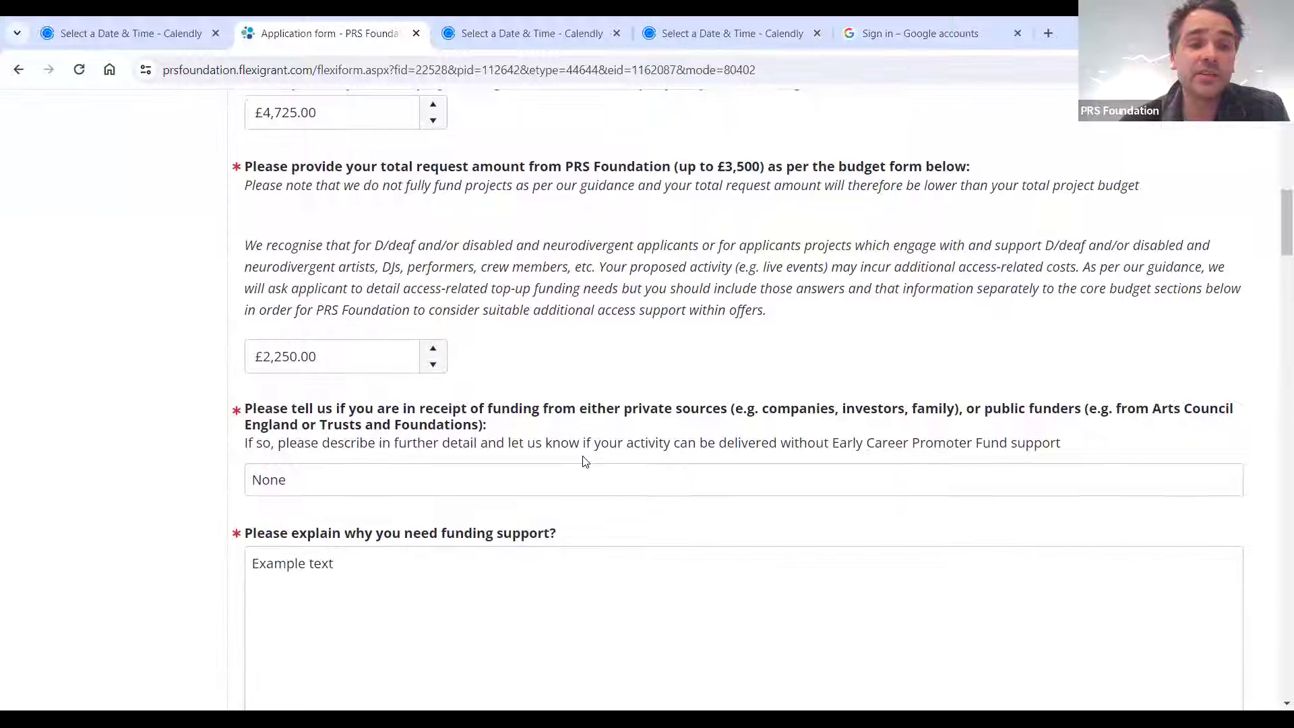
scroll(584, 462, down, 1)
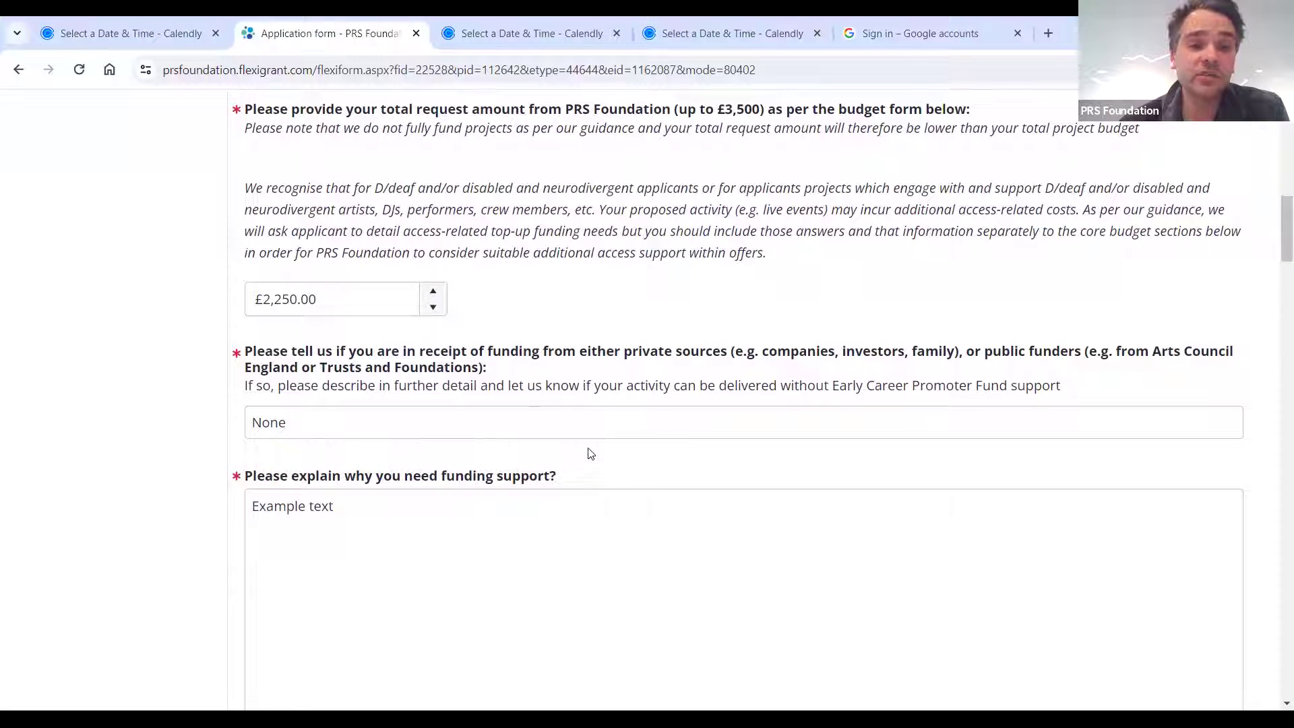
scroll(589, 453, down, 1)
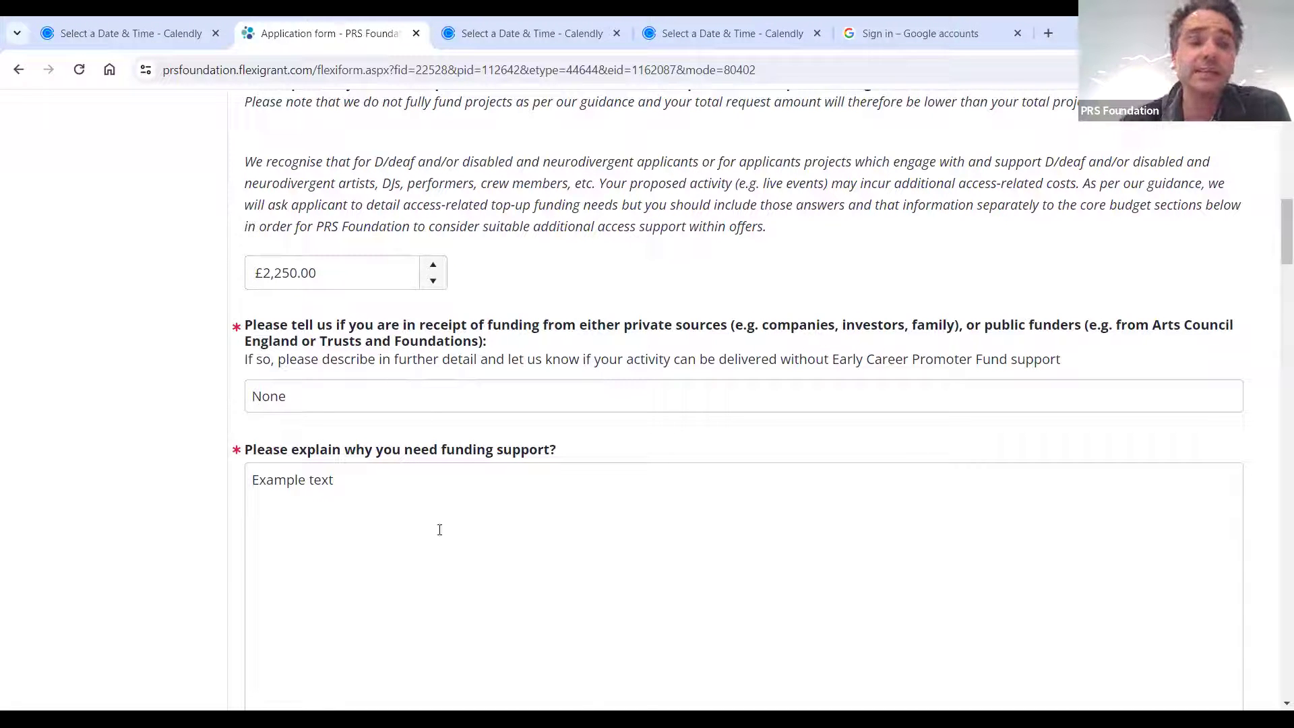
scroll(439, 530, down, 1)
scroll(440, 530, down, 2)
scroll(439, 520, down, 1)
scroll(439, 521, down, 1)
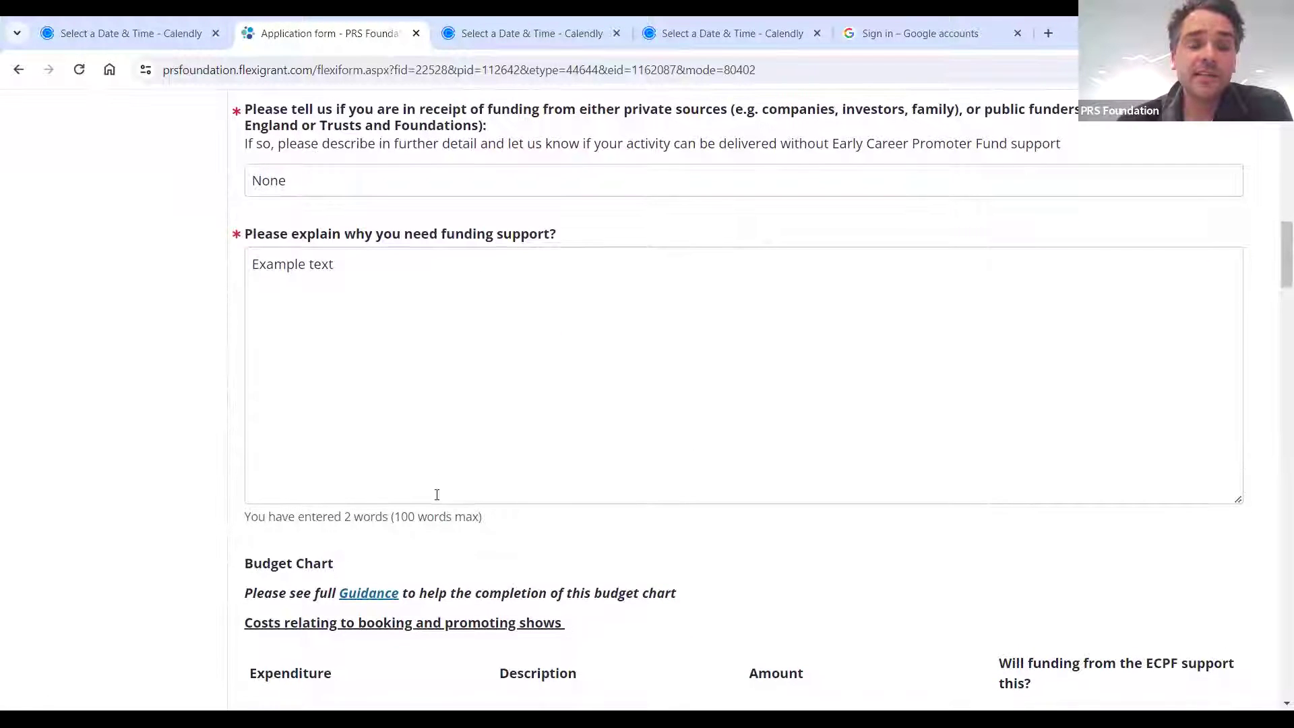
scroll(437, 461, down, 1)
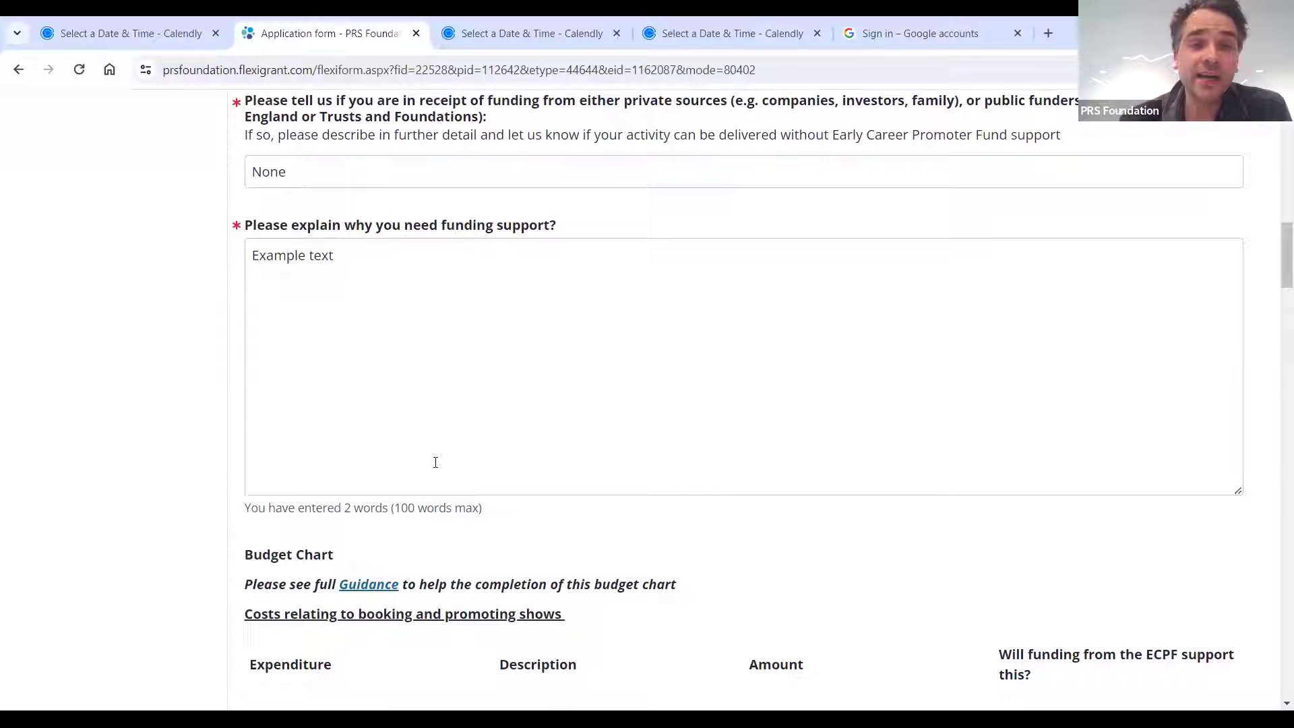
Review the artist, DJ and performer fees row of the budget chart and view the available answers on ECPF funding support
scroll(436, 463, down, 5)
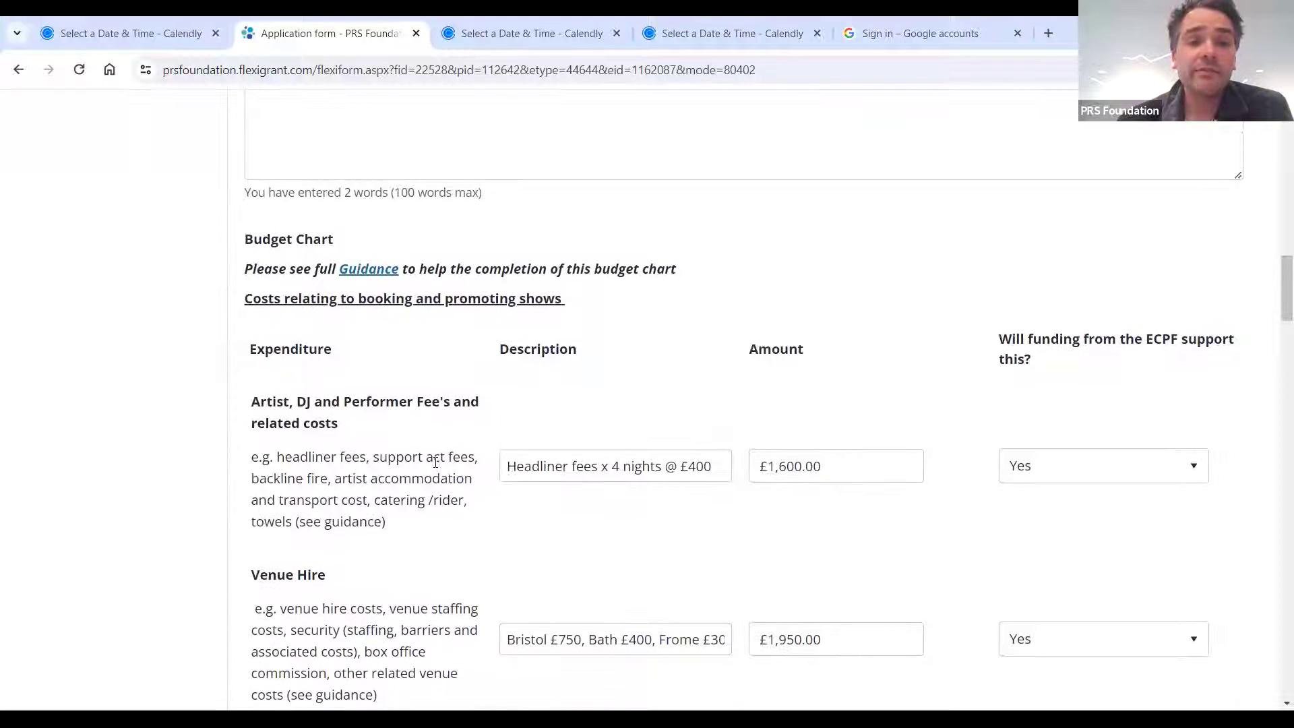
scroll(435, 467, down, 2)
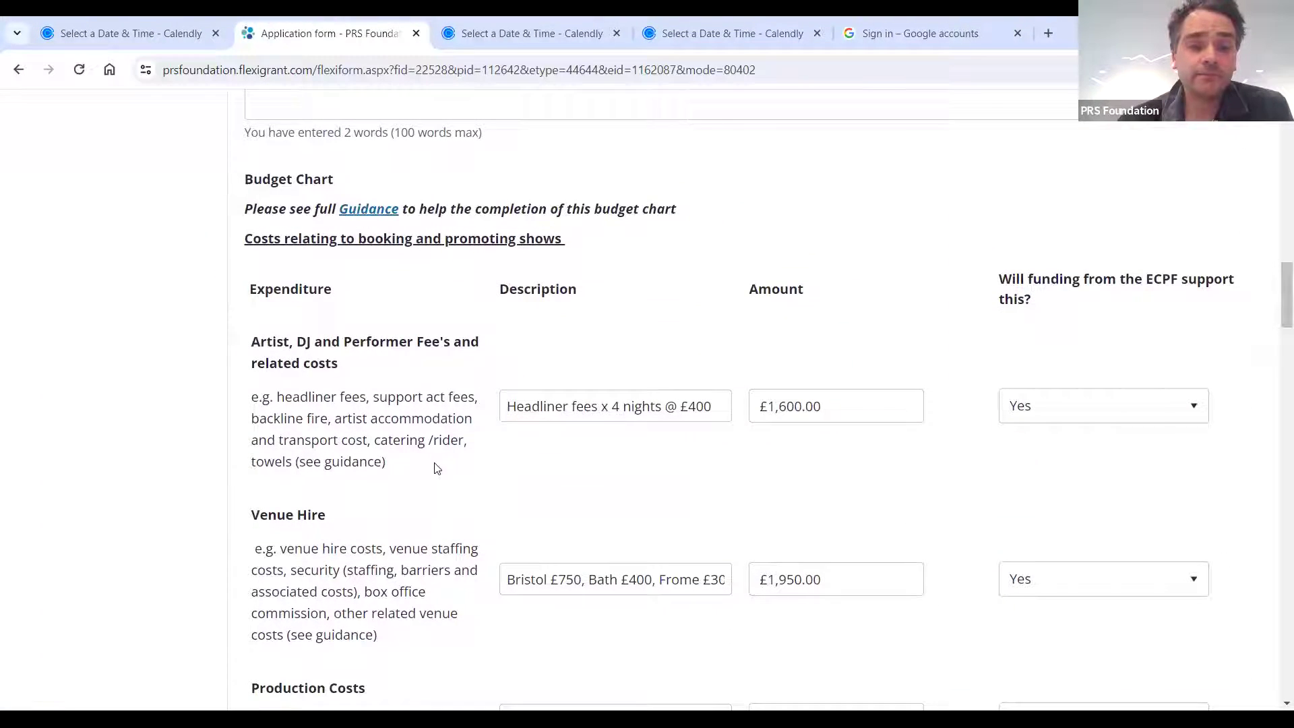
scroll(445, 513, down, 3)
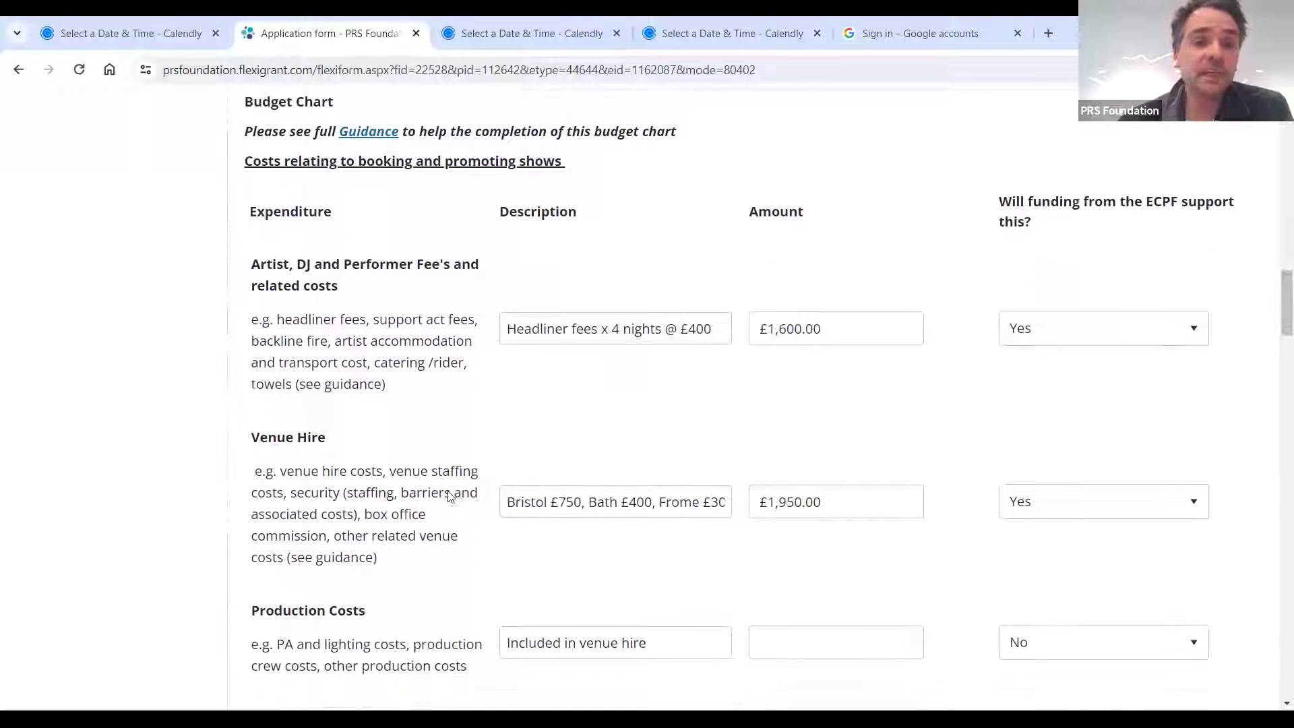
scroll(450, 497, down, 5)
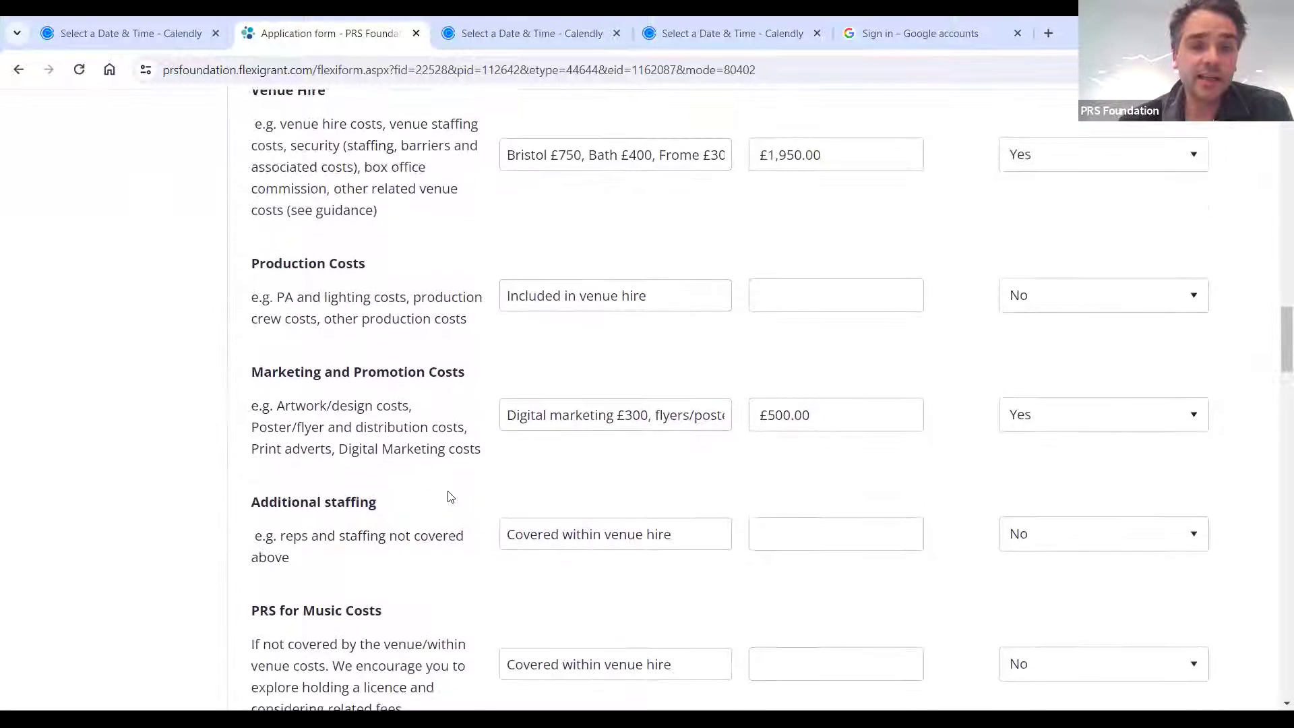
scroll(451, 496, up, 10)
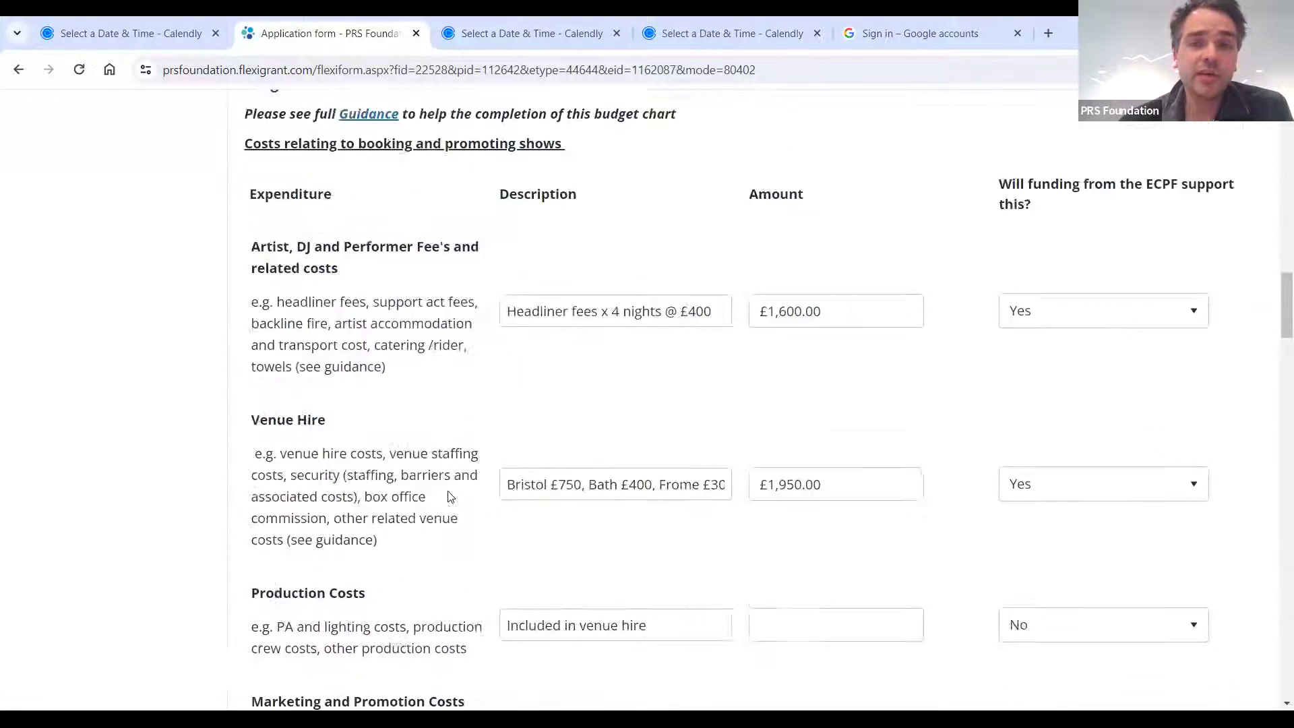
scroll(449, 492, down, 1)
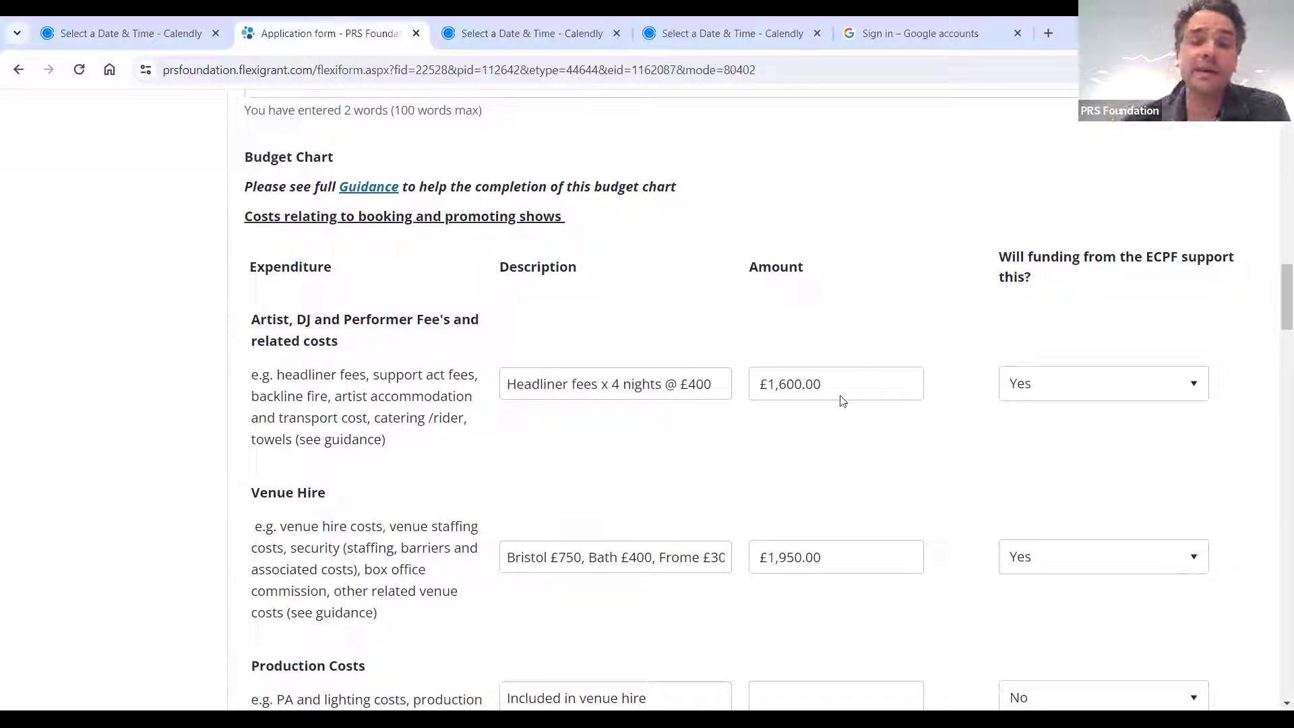
click(1197, 387)
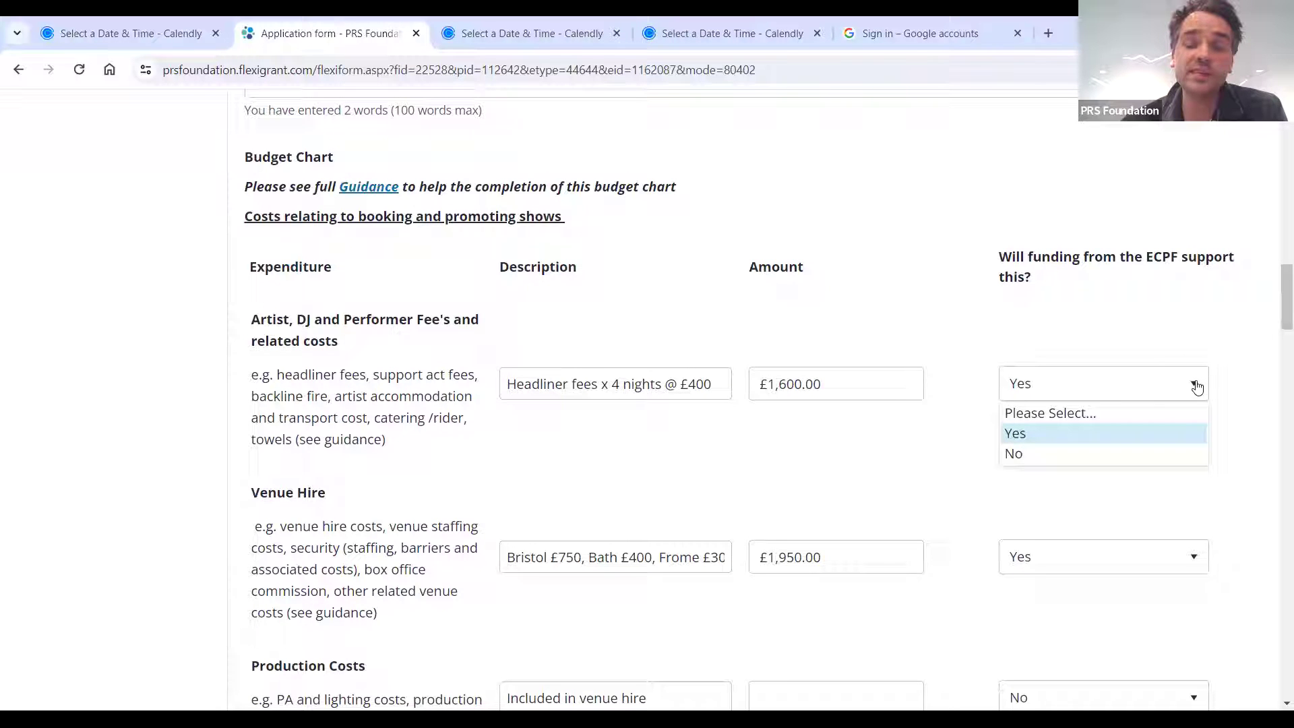
click(1197, 386)
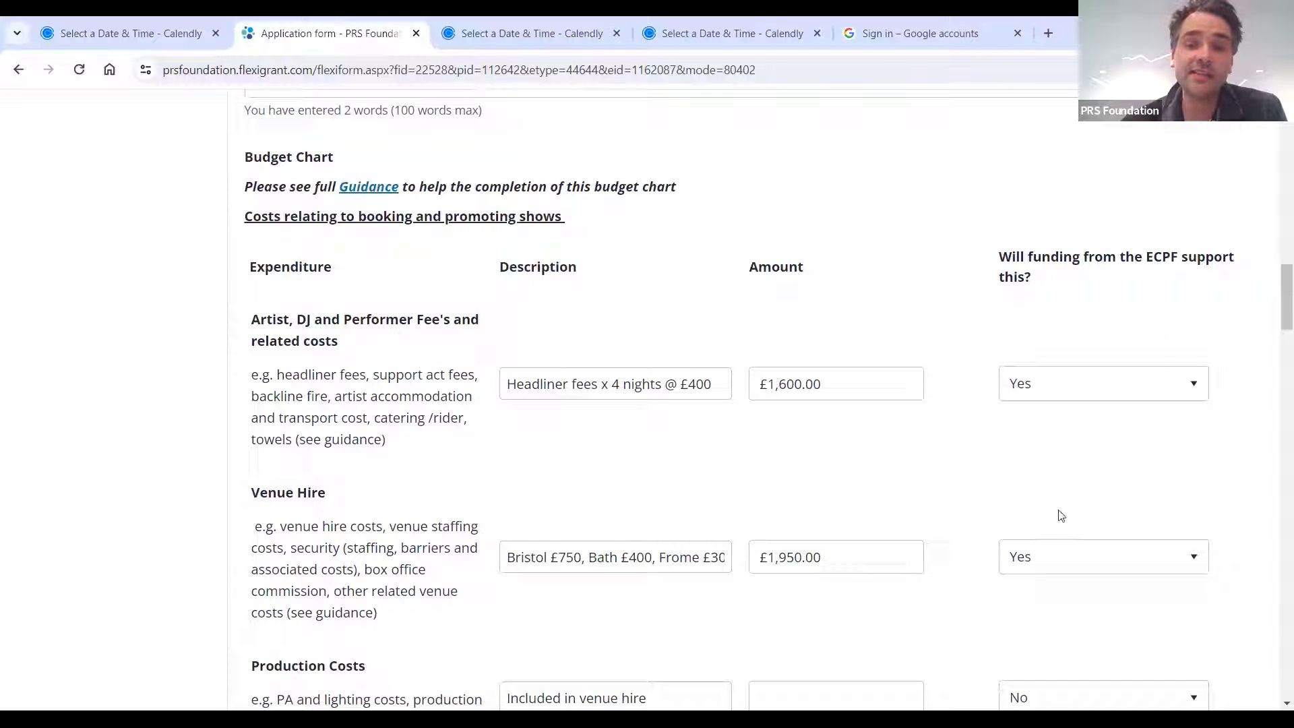
Examine the venue hire, production, and marketing and promotion rows among the costs for booking and promoting shows
scroll(1061, 515, down, 2)
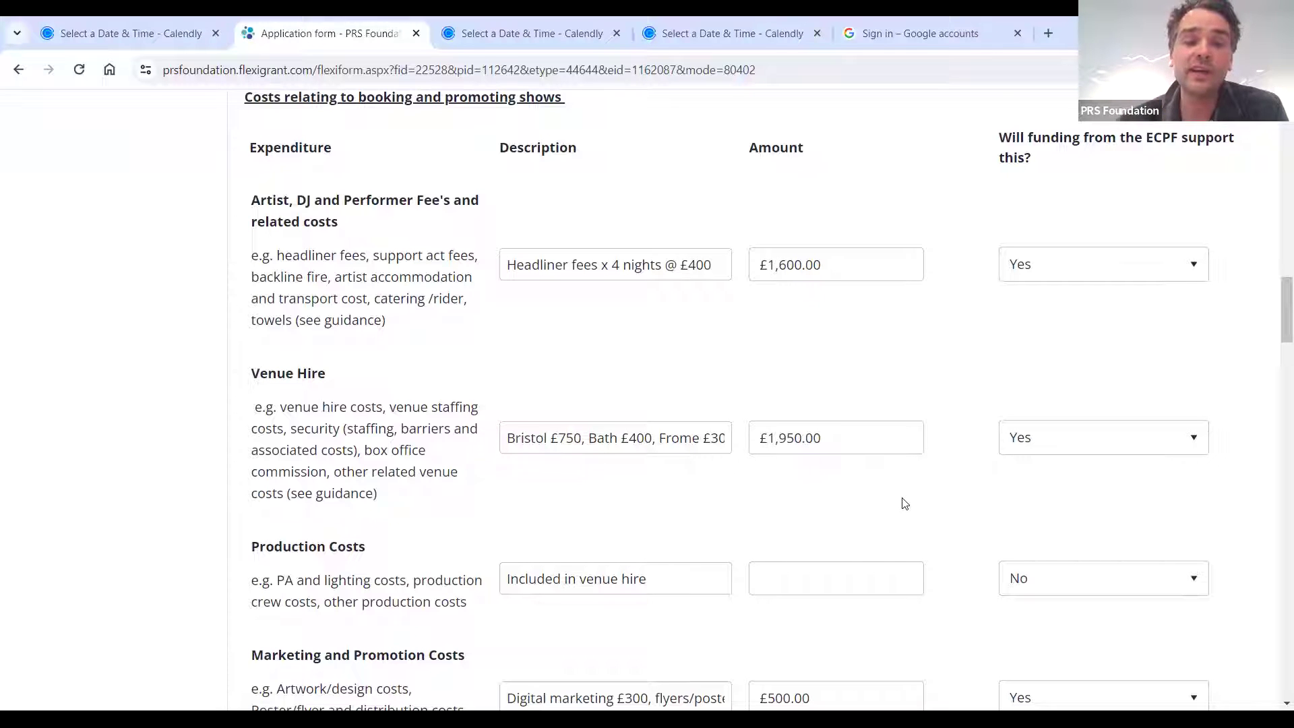
scroll(605, 517, up, 2)
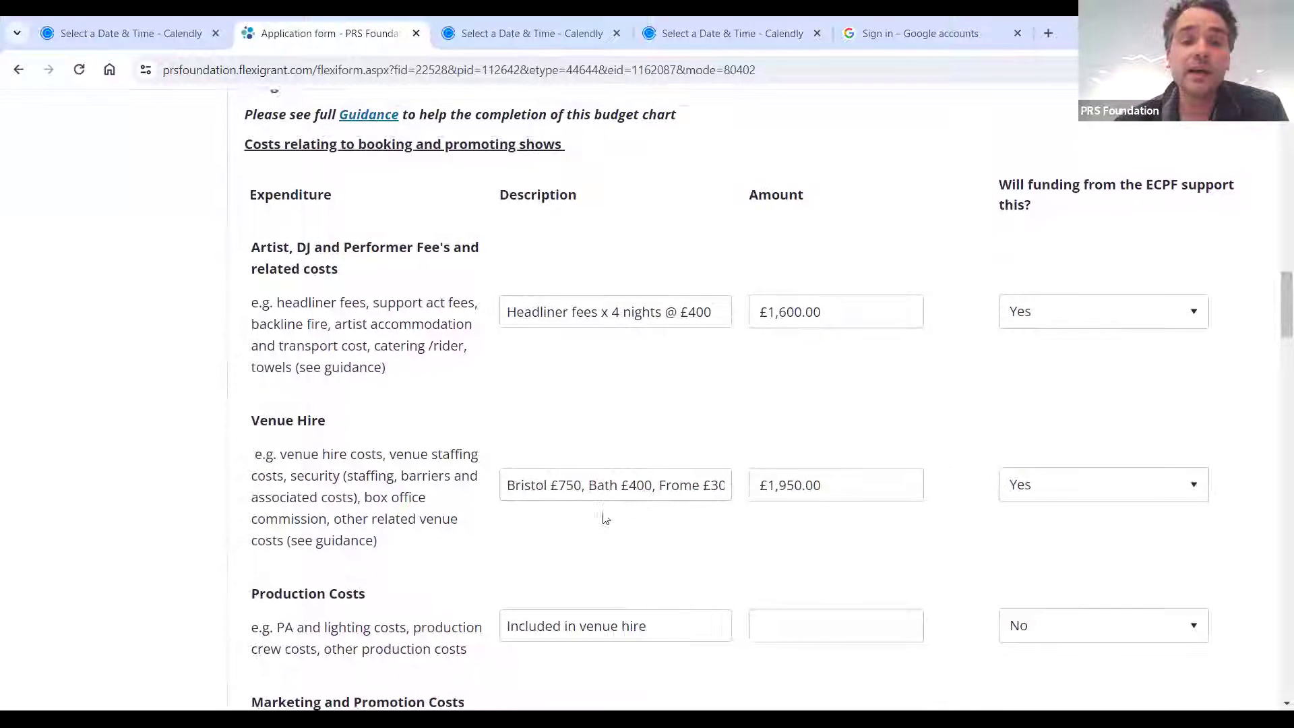
scroll(605, 518, down, 5)
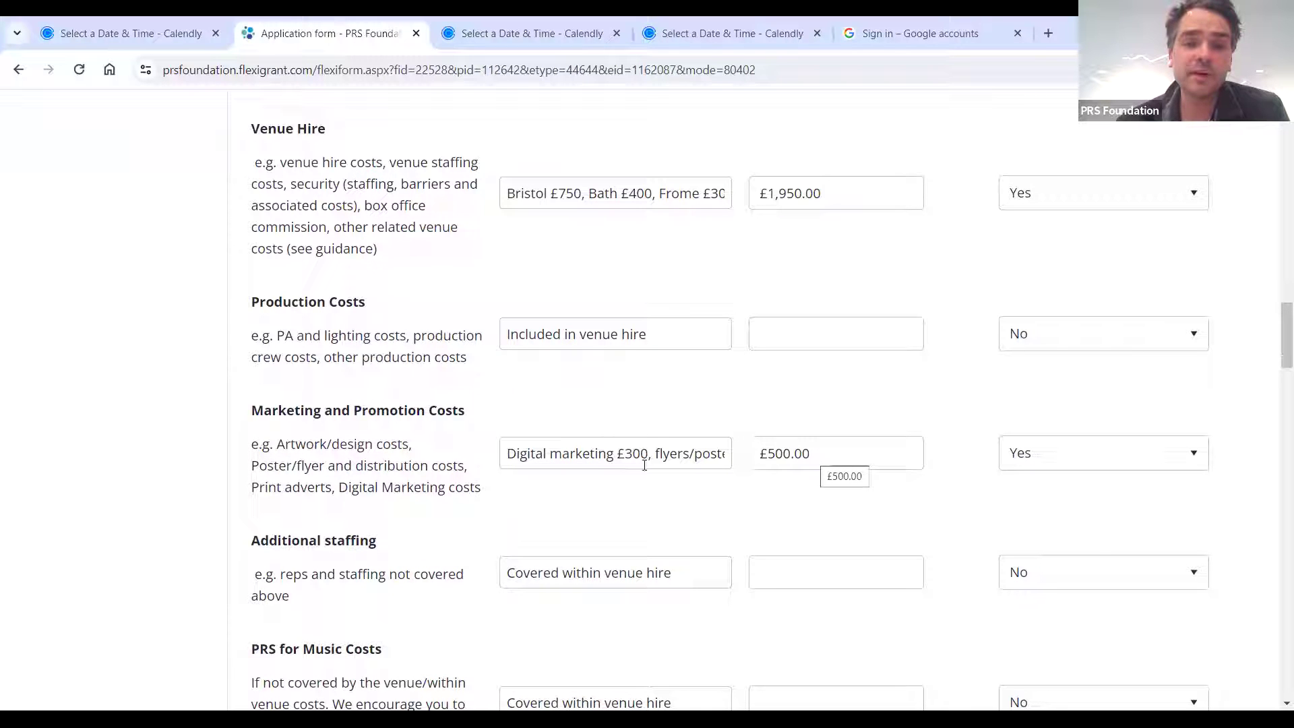
click(672, 453)
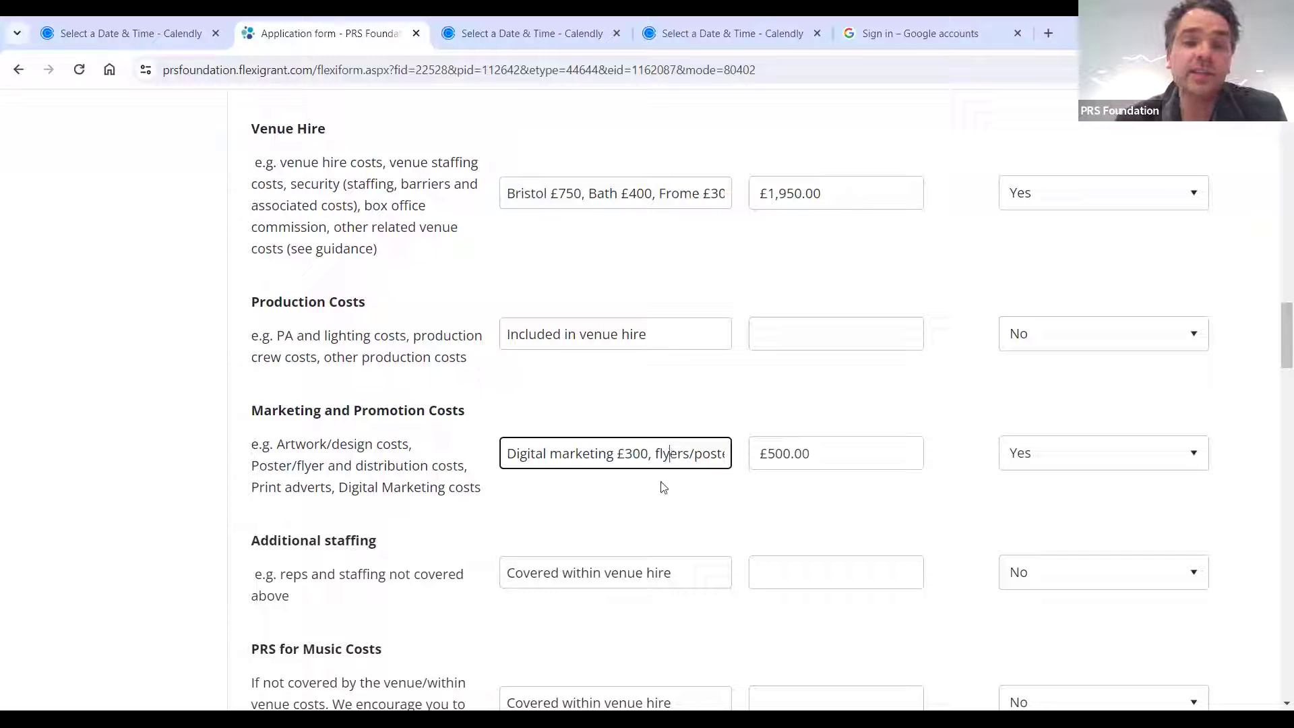
scroll(665, 487, down, 1)
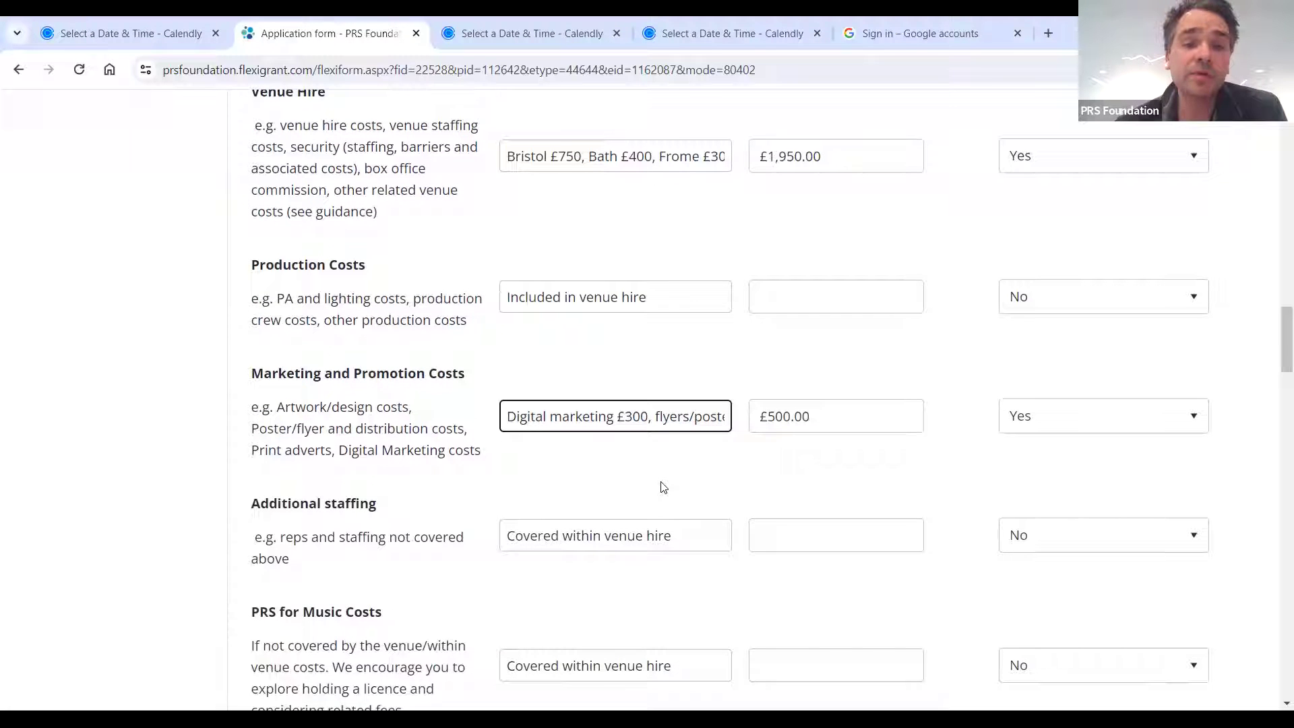
Examine the additional staffing, PRS for Music, insurance and other administrative cost rows of the budget chart
scroll(664, 487, down, 3)
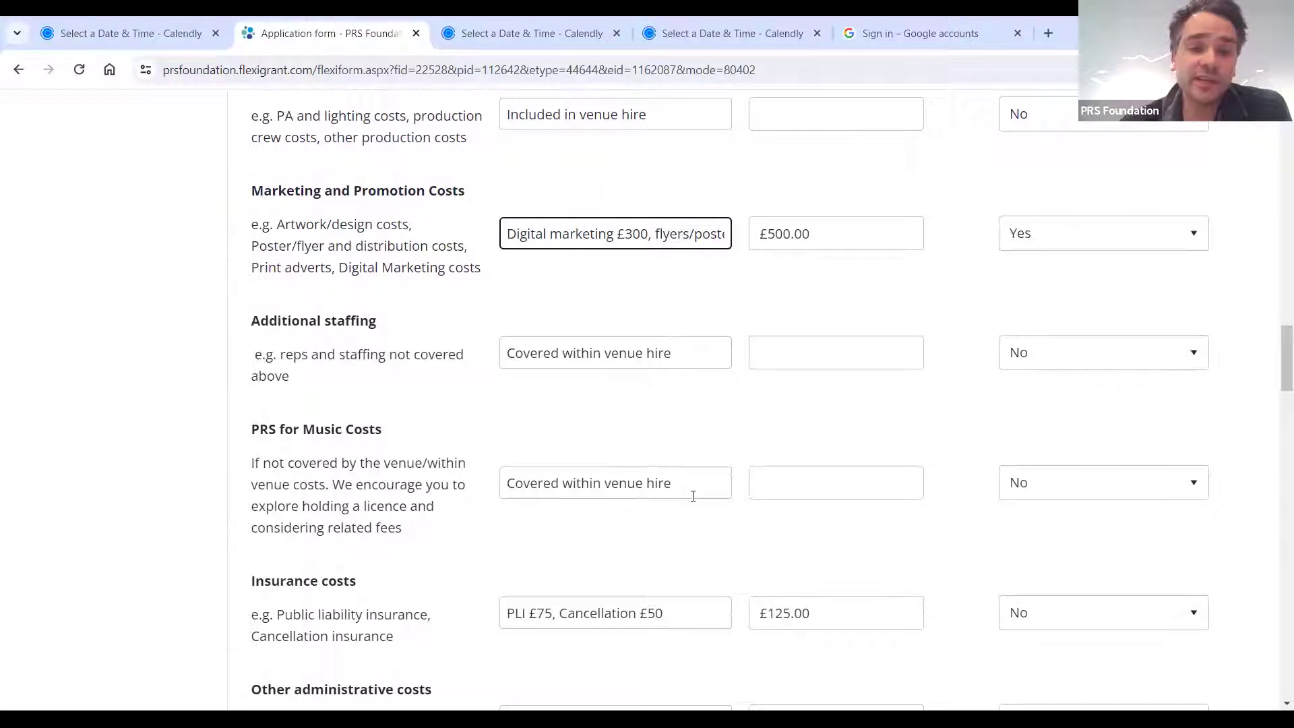
scroll(694, 496, down, 1)
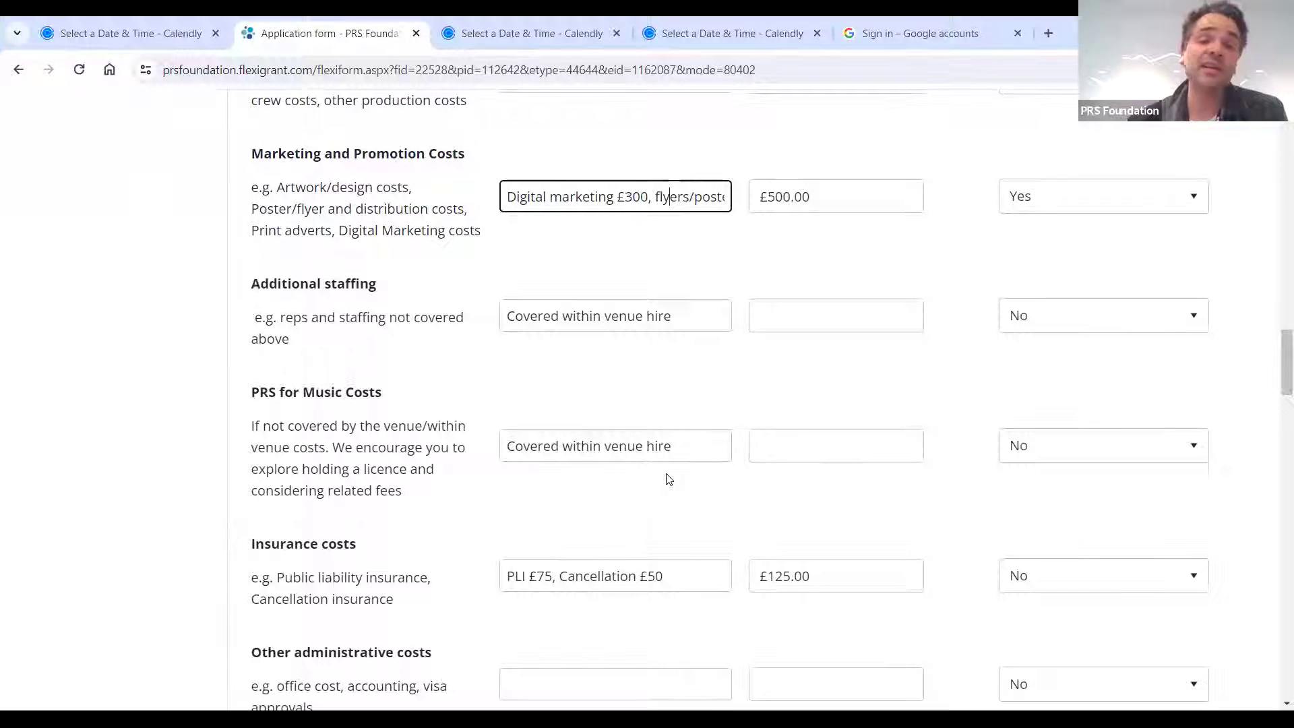
scroll(668, 479, down, 1)
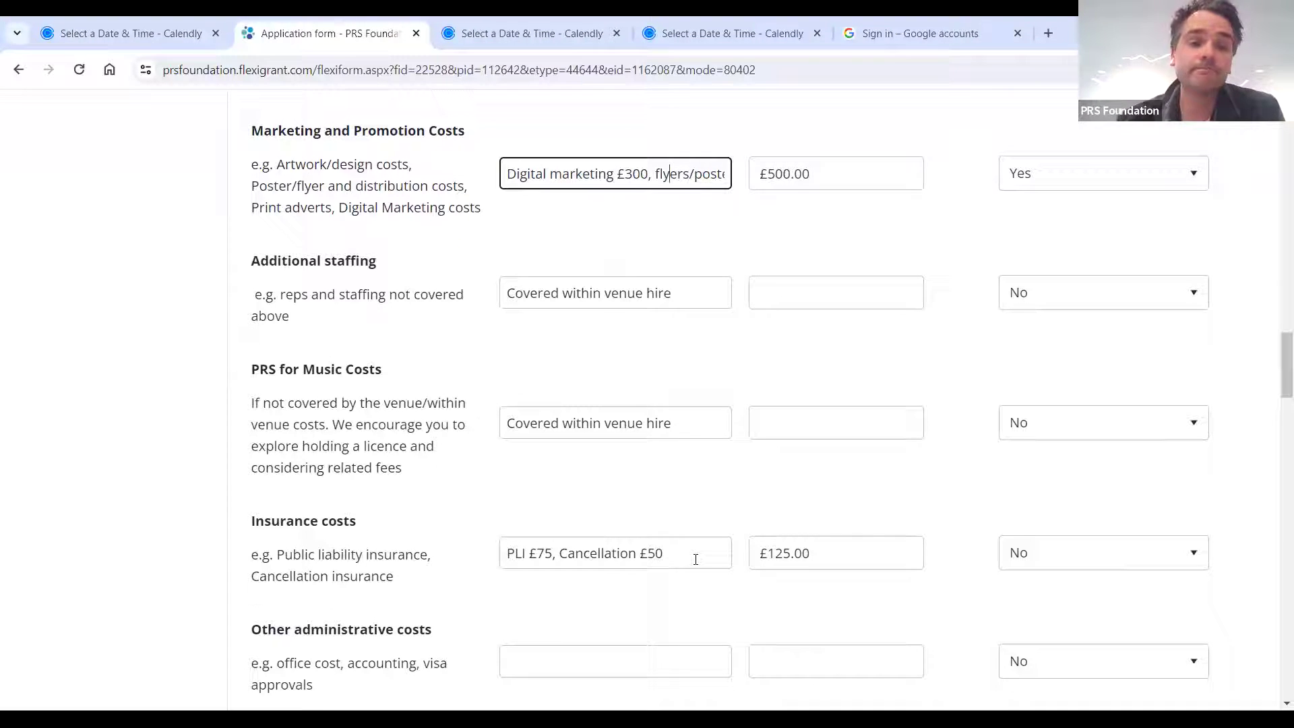
right_click(696, 559)
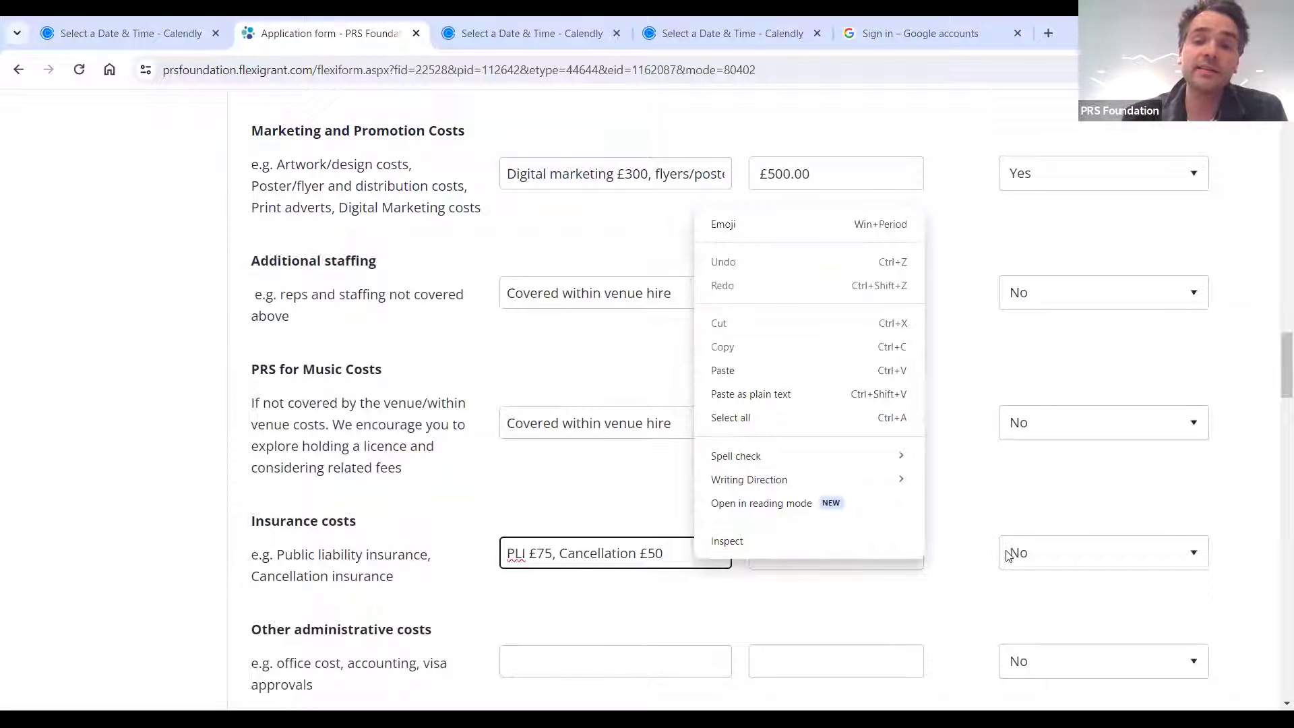
click(731, 598)
scroll(733, 599, down, 5)
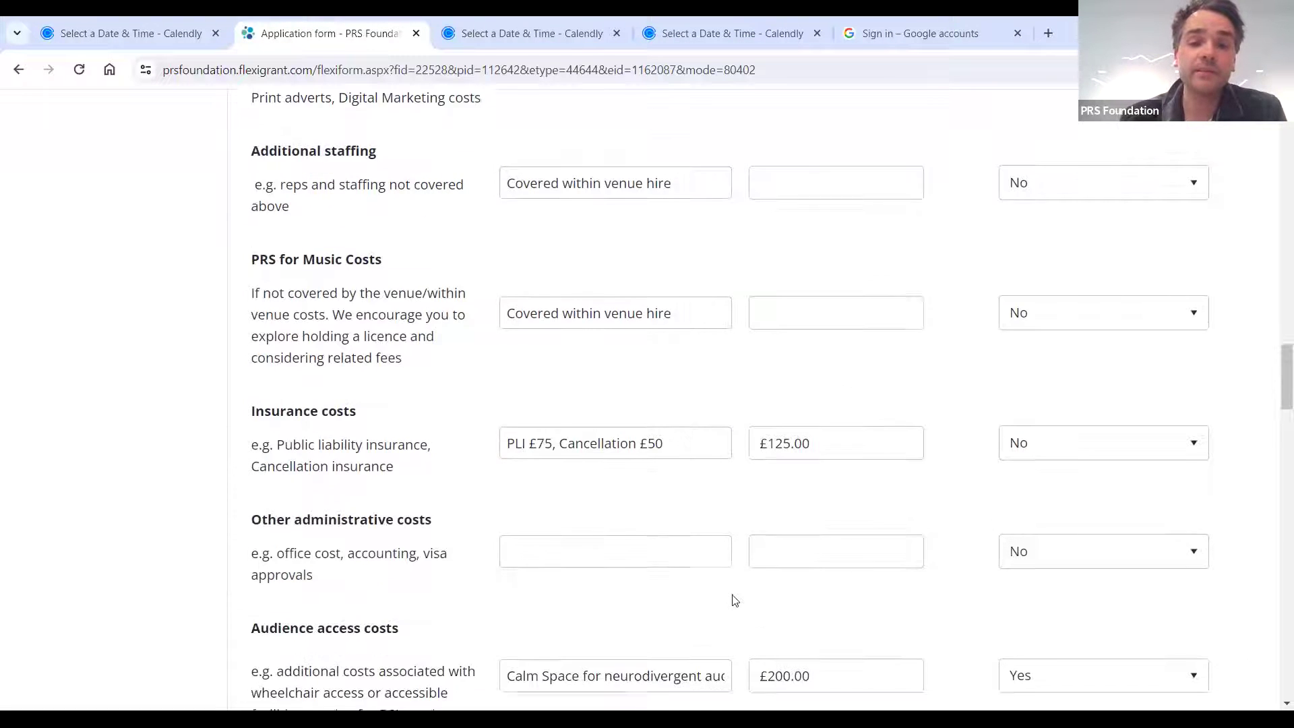
Review the audience access costs row and the total of the costs for booking and promoting shows
scroll(735, 600, down, 2)
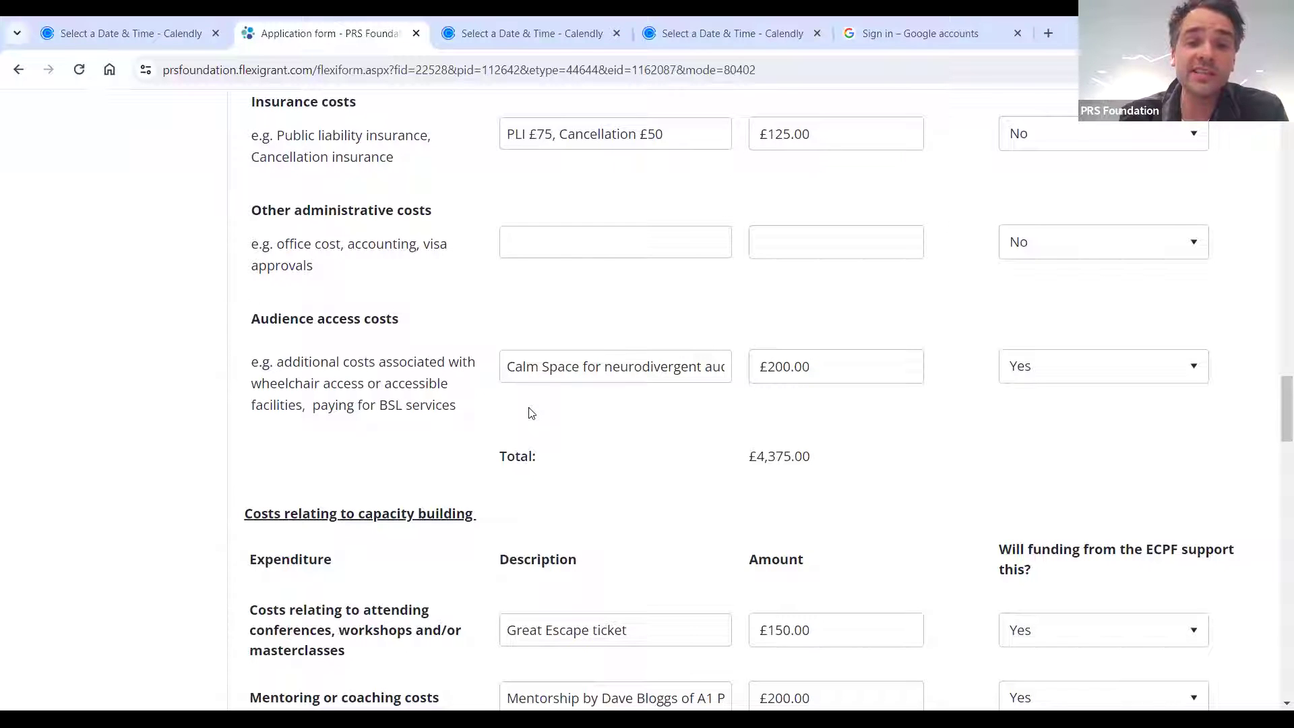
scroll(529, 412, down, 1)
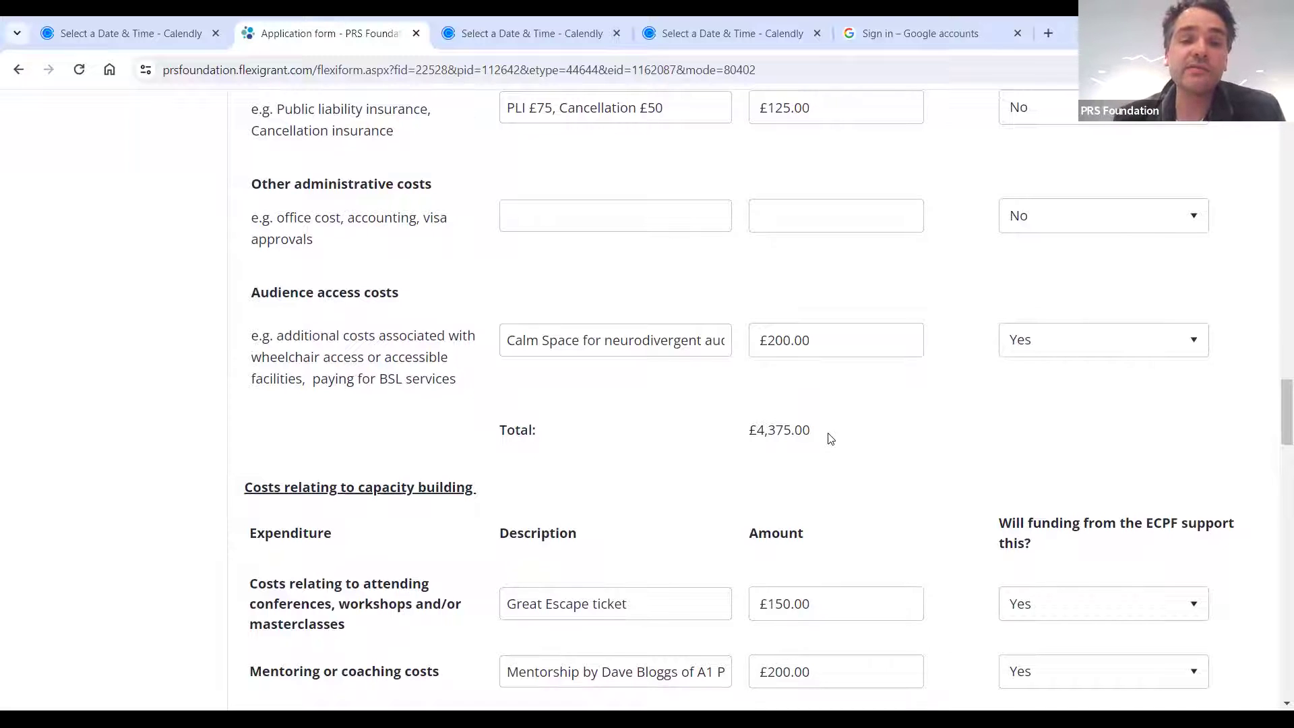
scroll(831, 439, down, 2)
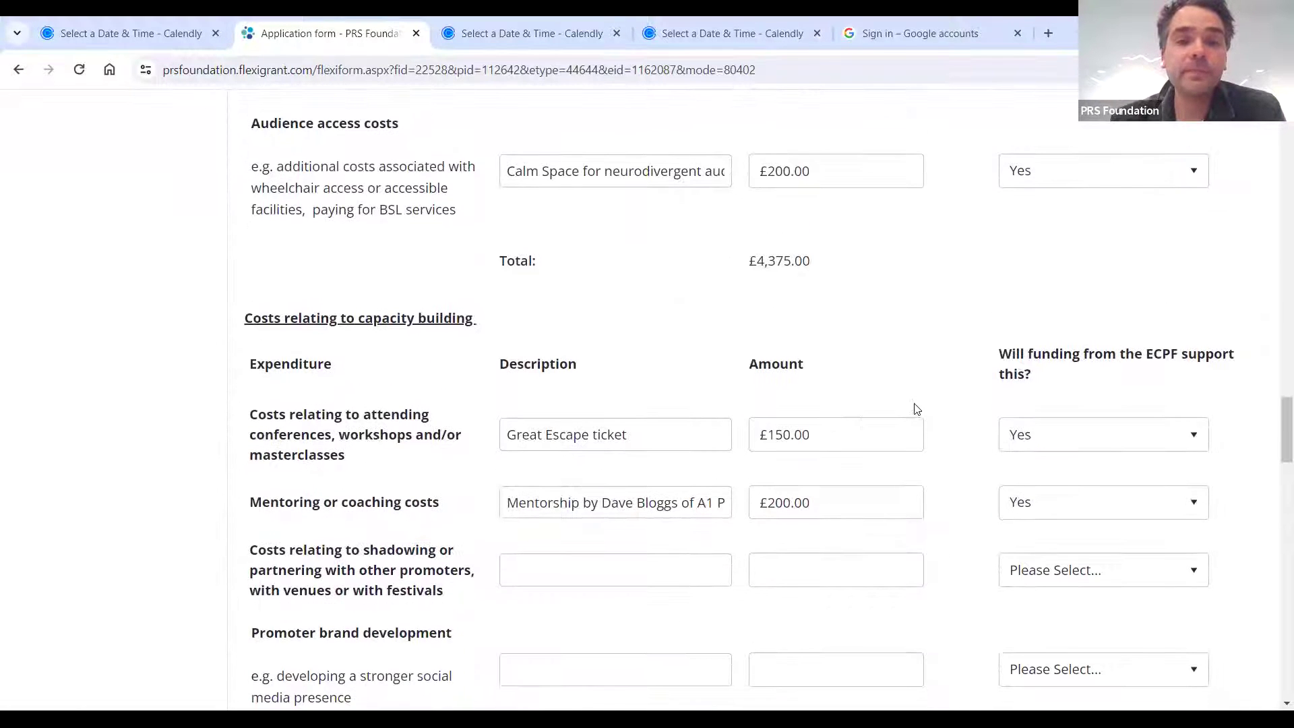
Review the conference attendance and mentoring rows under capacity building, reading the mentoring description through to its end
scroll(917, 405, down, 1)
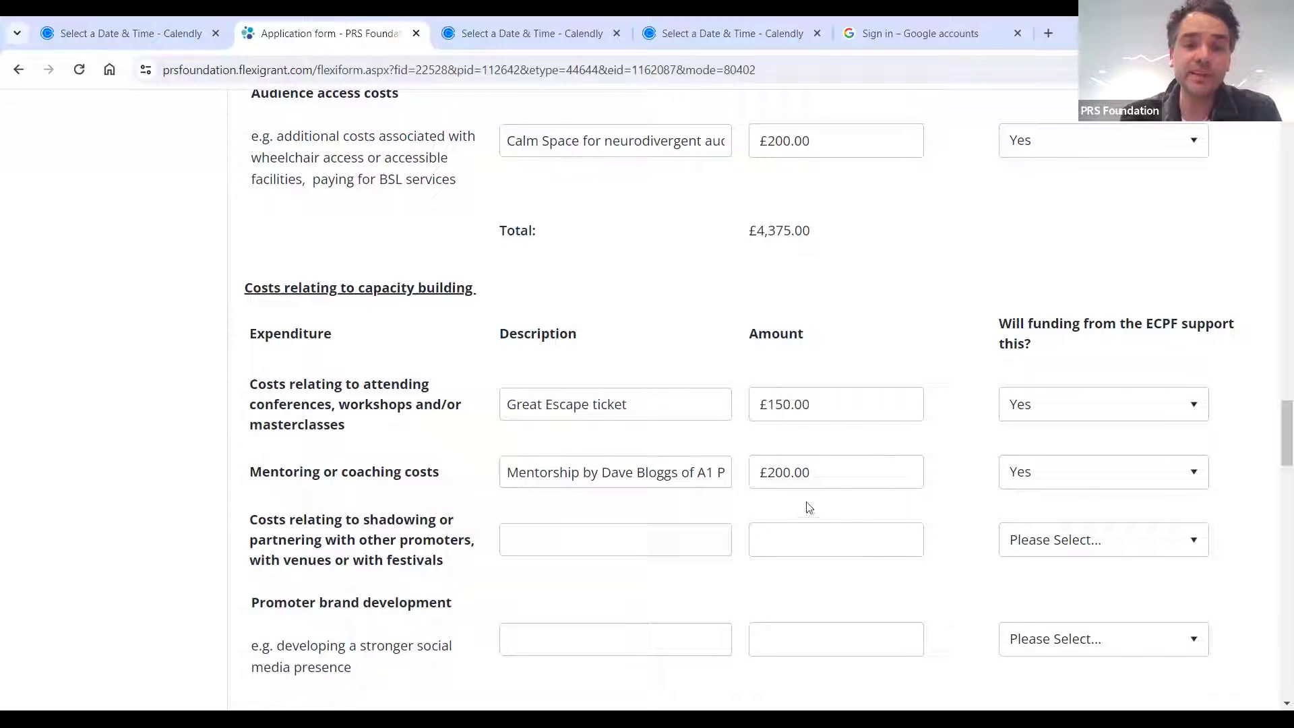
click(728, 475)
drag(713, 473, 825, 475)
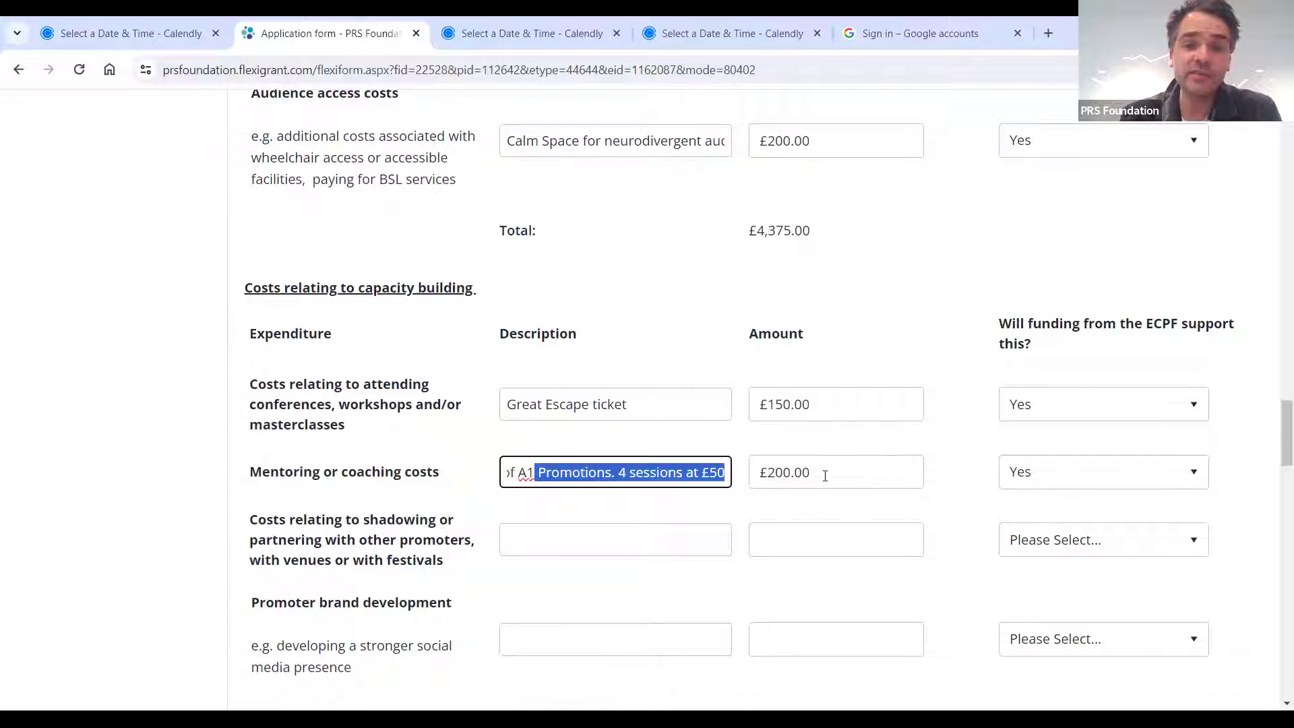
drag(694, 470, 532, 463)
click(585, 454)
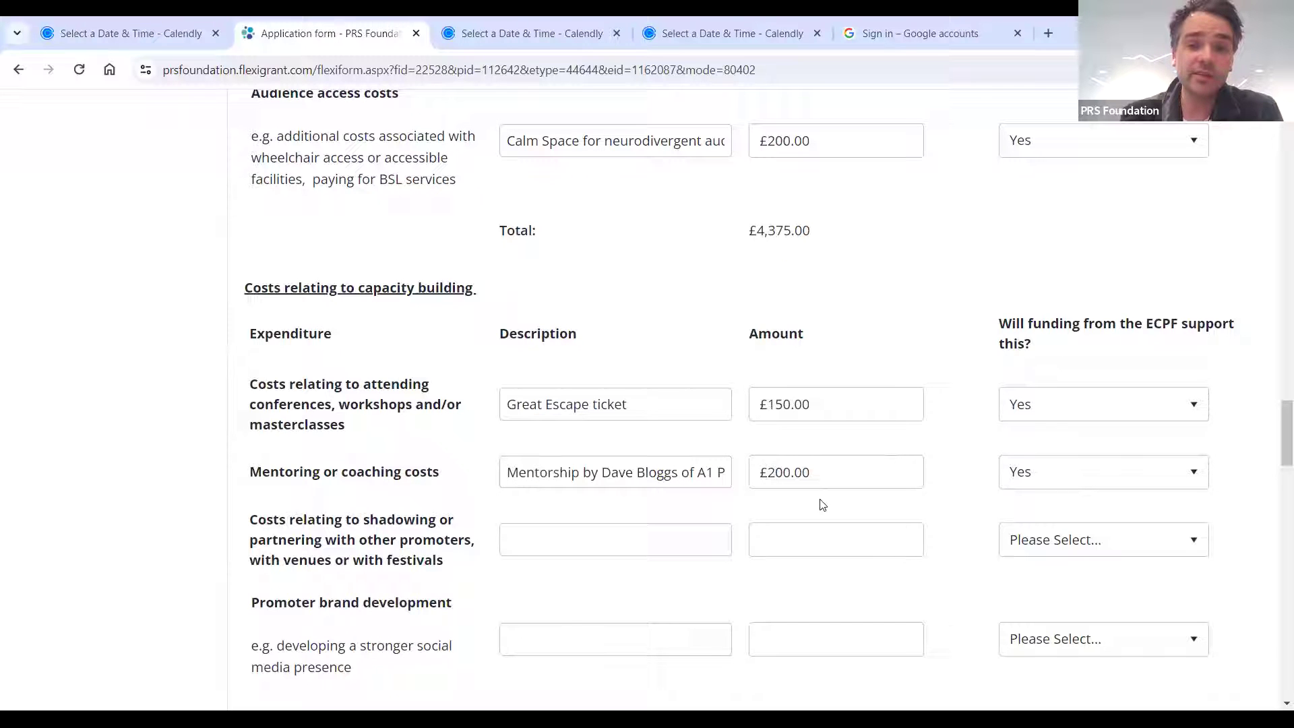
Review the remaining capacity building rows, from shadowing to membership fees, and the overall expenditure total
scroll(813, 468, down, 3)
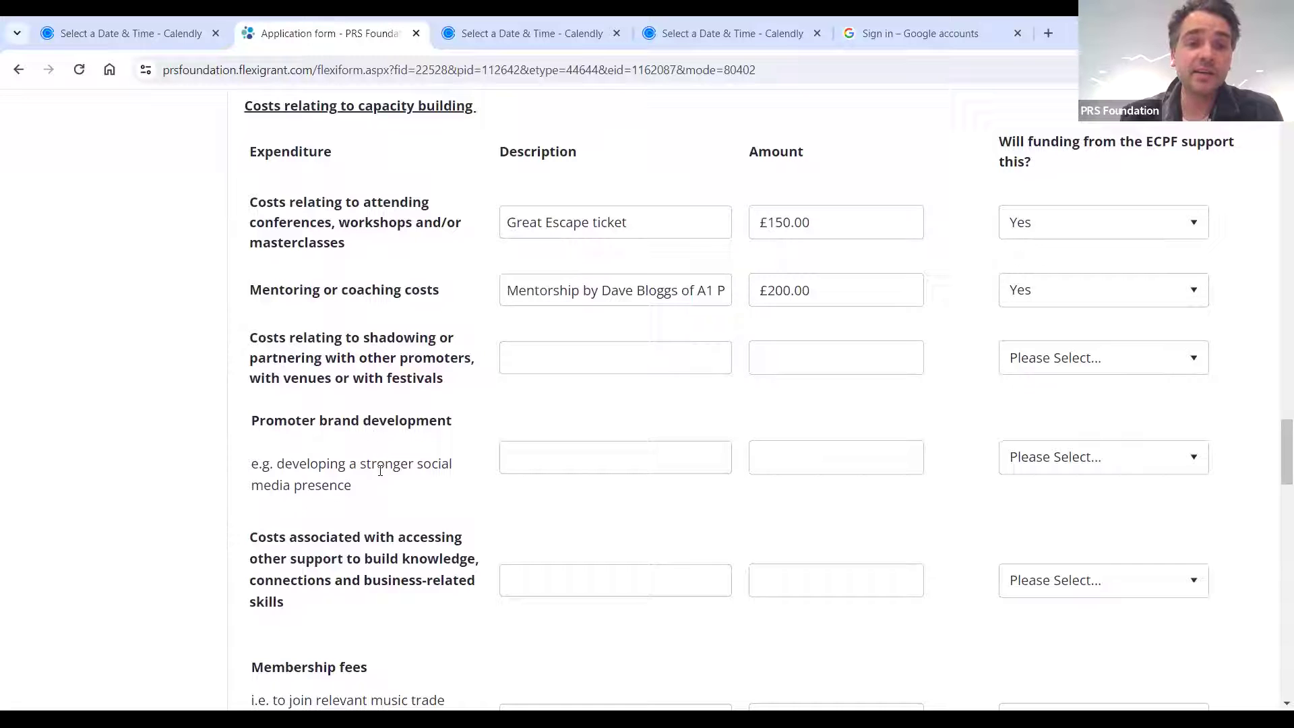
scroll(380, 471, down, 1)
scroll(380, 471, down, 1)
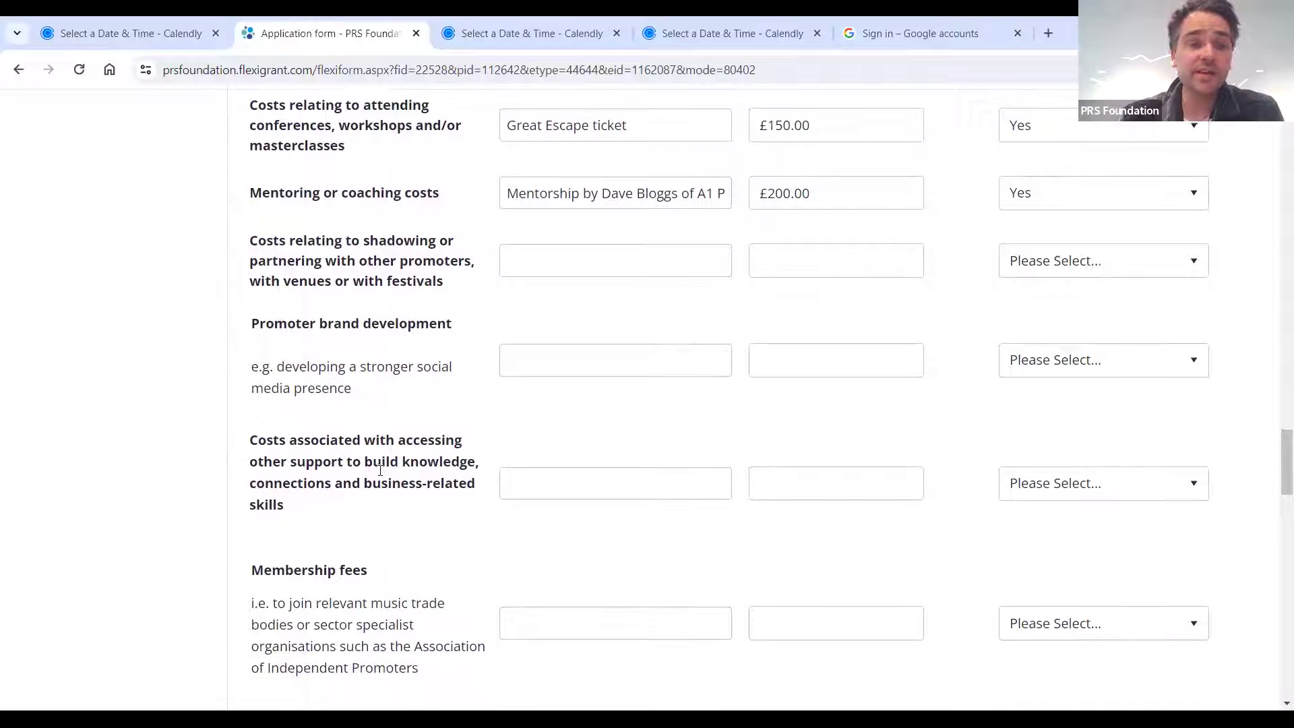
scroll(380, 471, down, 1)
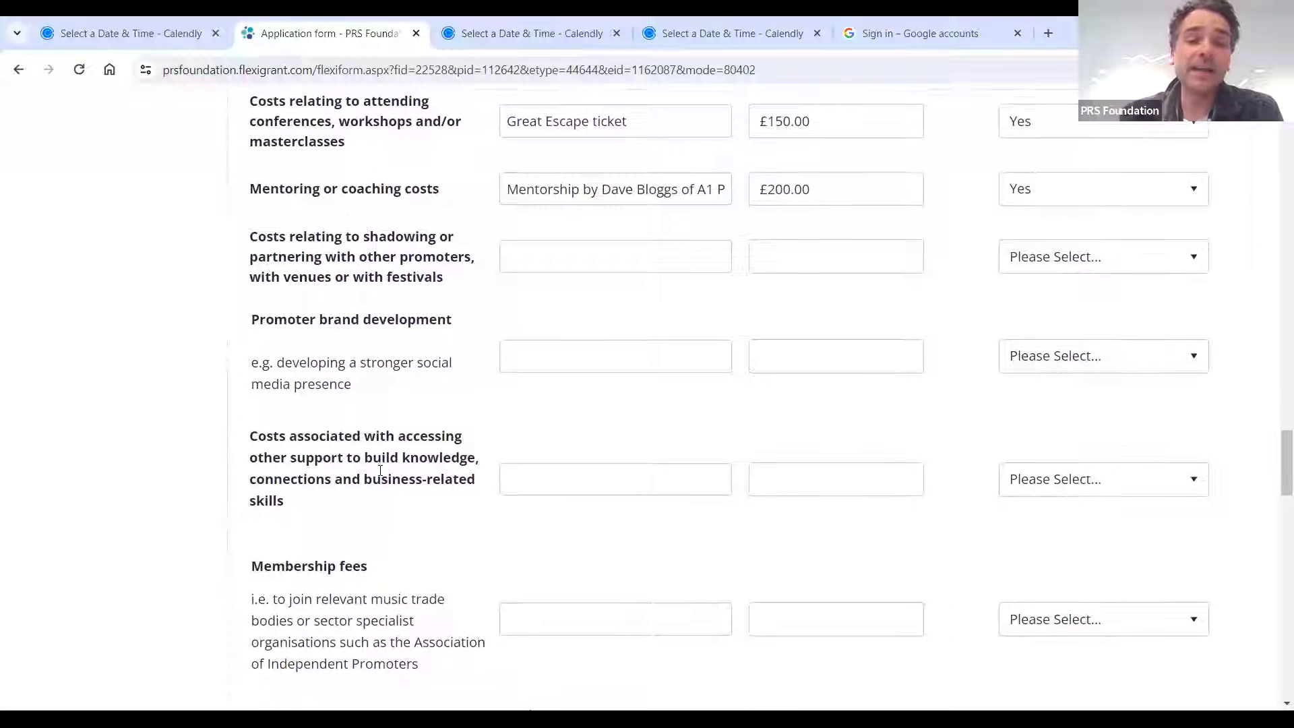
scroll(428, 615, down, 2)
scroll(432, 623, down, 2)
scroll(425, 445, up, 1)
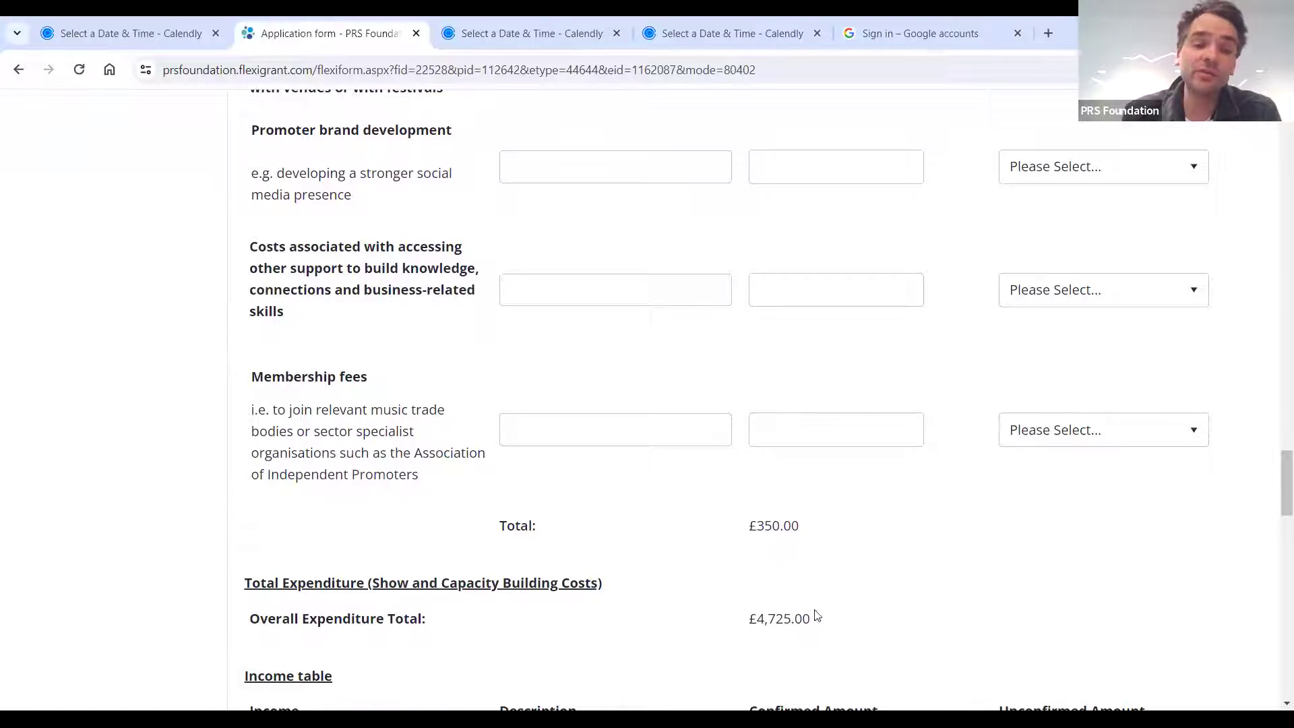
Compare the total project budget answer at the start of the section with the chart's overall expenditure total
scroll(804, 541, up, 12)
scroll(805, 539, up, 15)
scroll(805, 543, up, 15)
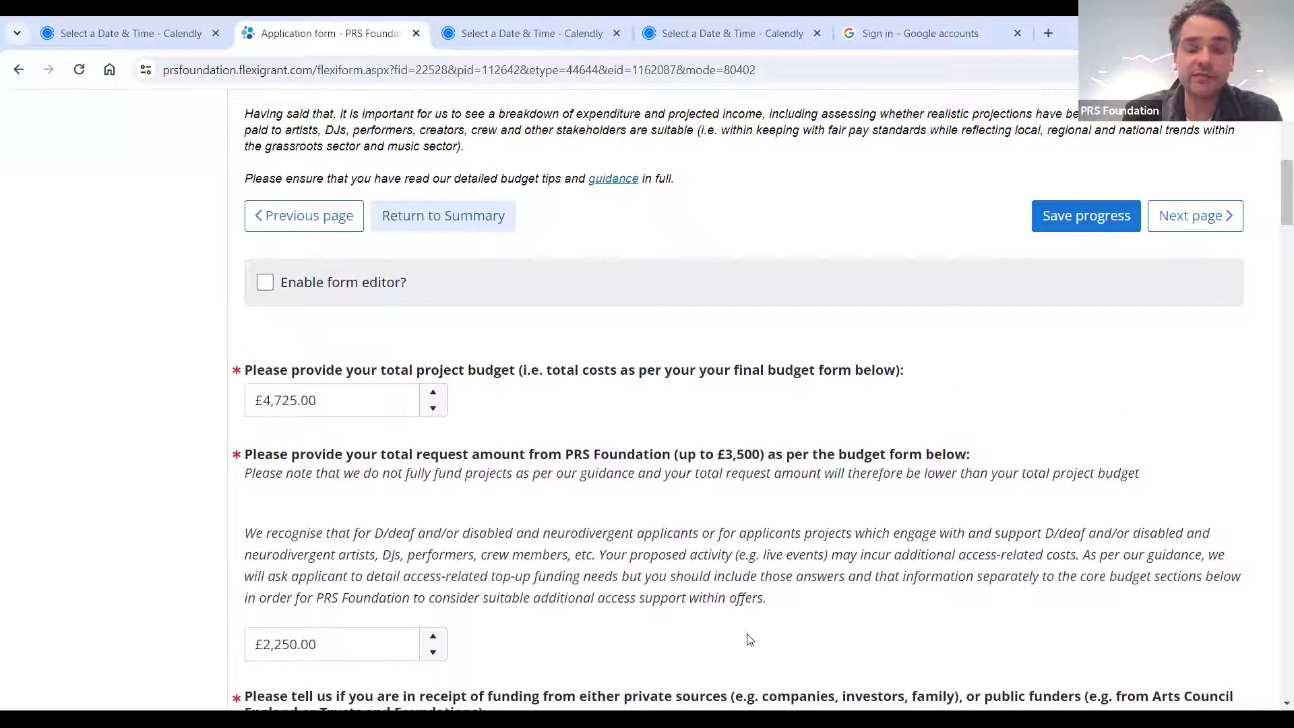
scroll(750, 639, down, 1)
scroll(533, 564, down, 2)
scroll(549, 568, down, 15)
scroll(550, 568, down, 7)
scroll(550, 565, down, 7)
scroll(549, 567, down, 6)
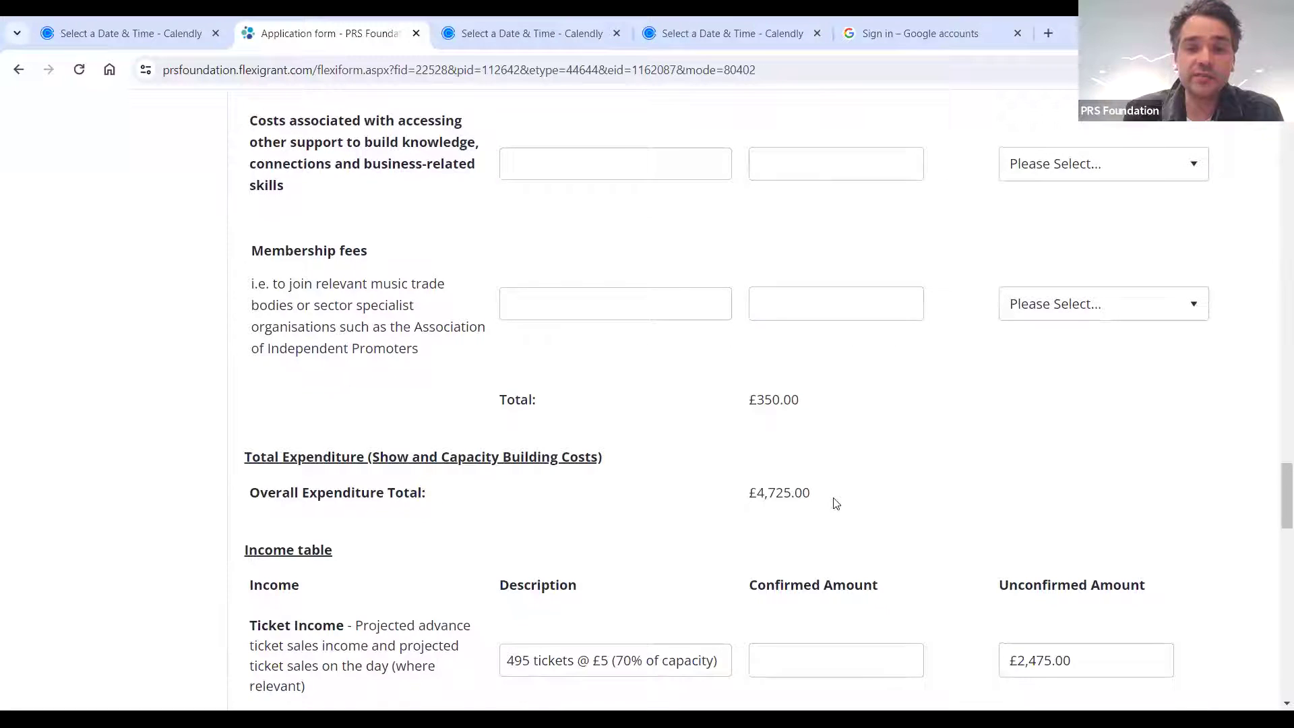
Examine the ticket income row of the income table, including its description and the confirmed and unconfirmed amounts
scroll(836, 503, down, 3)
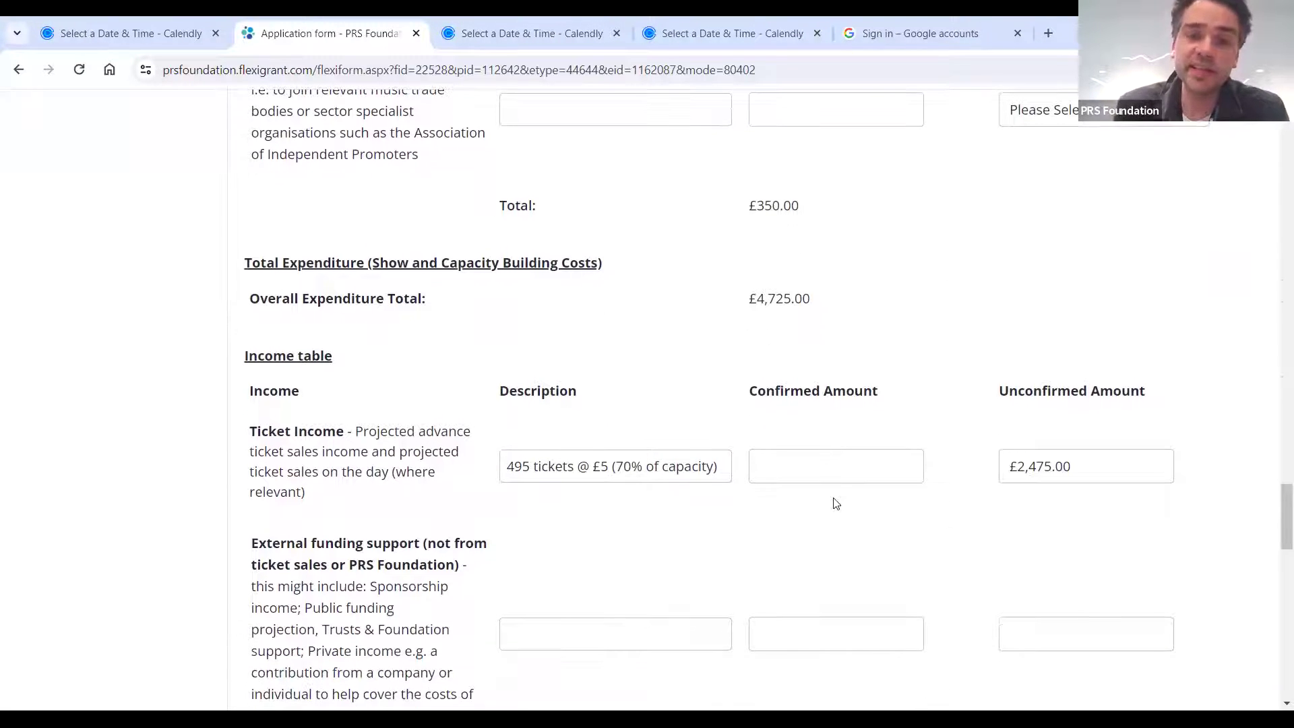
scroll(826, 486, down, 1)
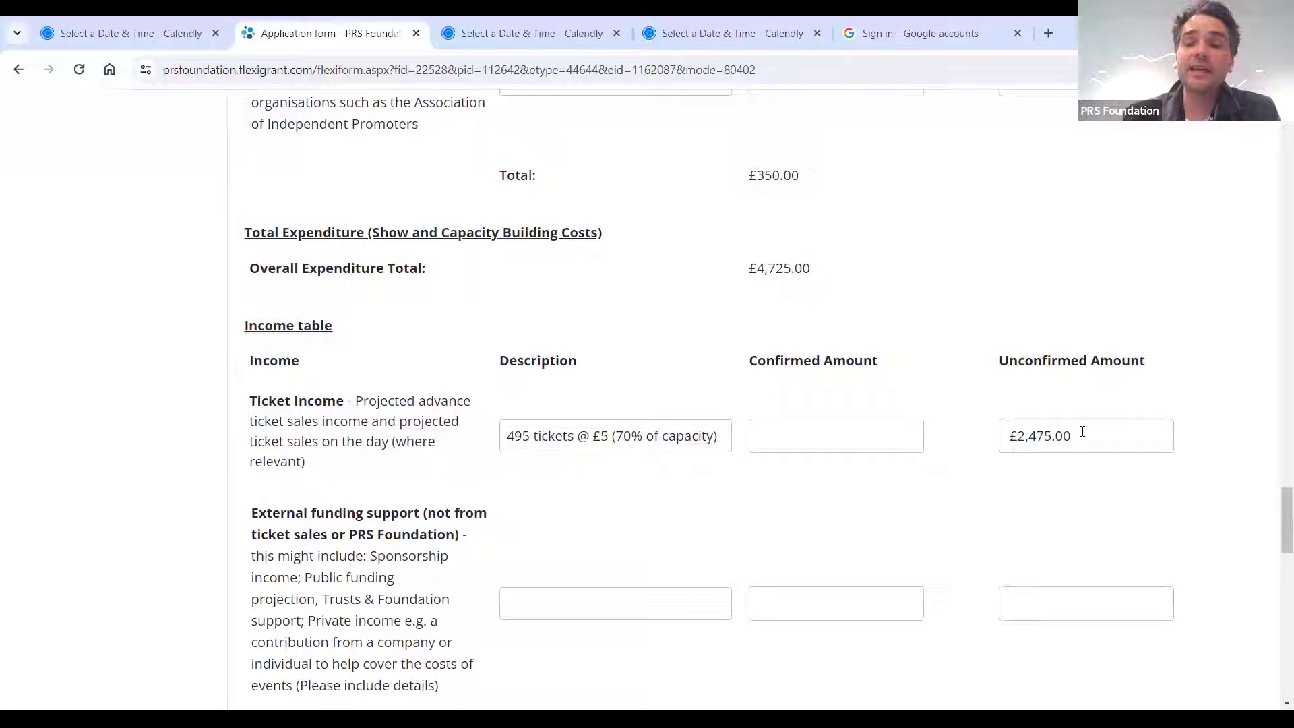
scroll(1075, 517, down, 2)
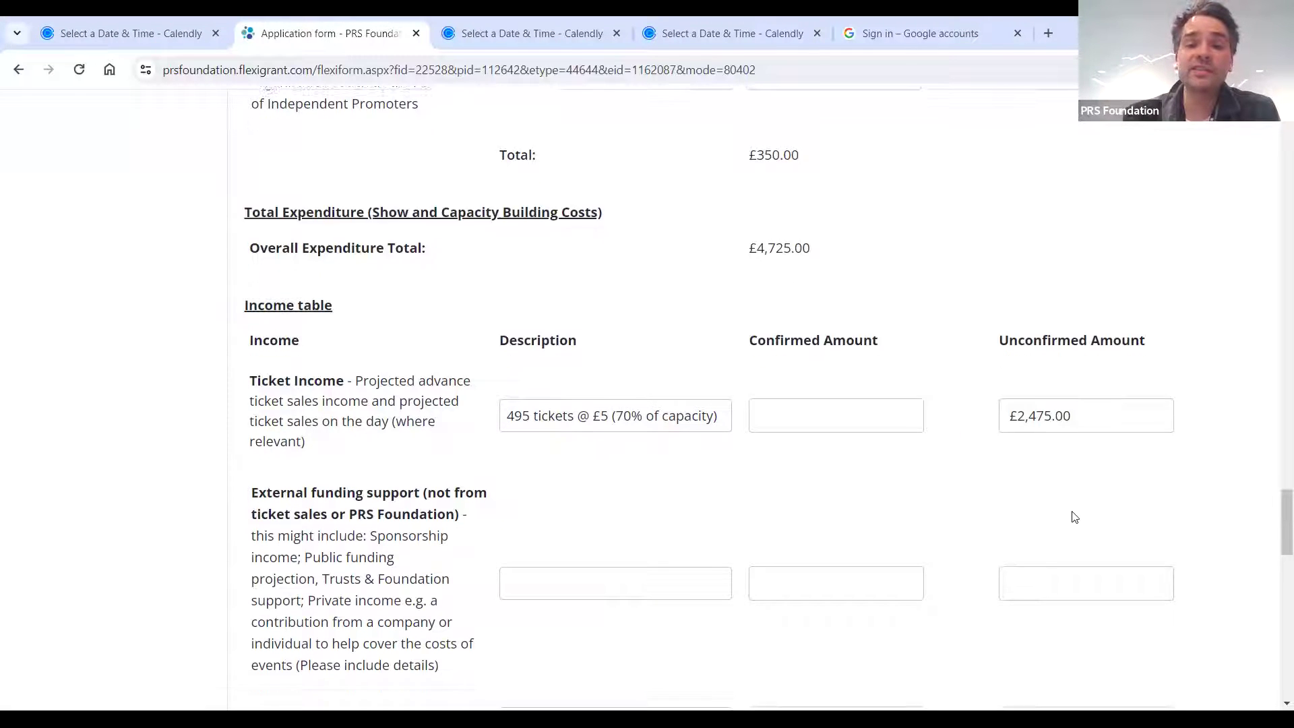
Check the other income rows, the PRS Foundation request amount, the totals and the difference between expenditure and income
scroll(1075, 518, down, 3)
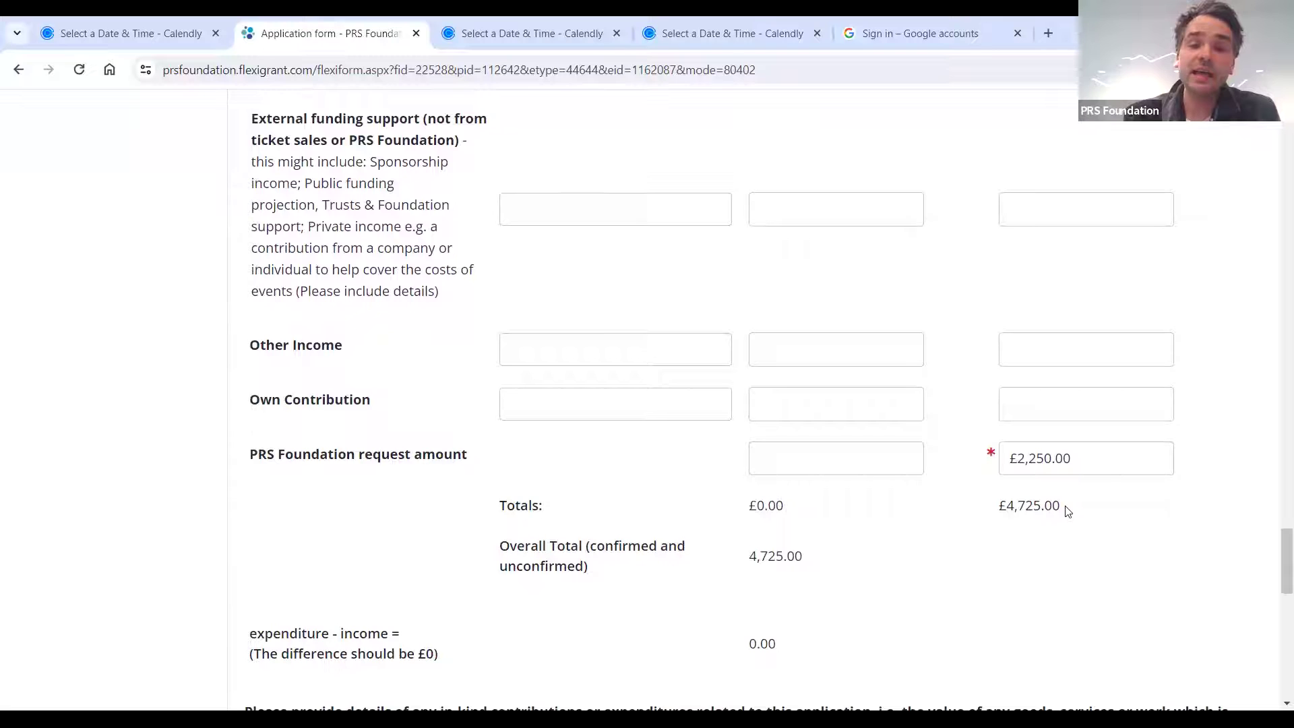
scroll(1067, 511, down, 1)
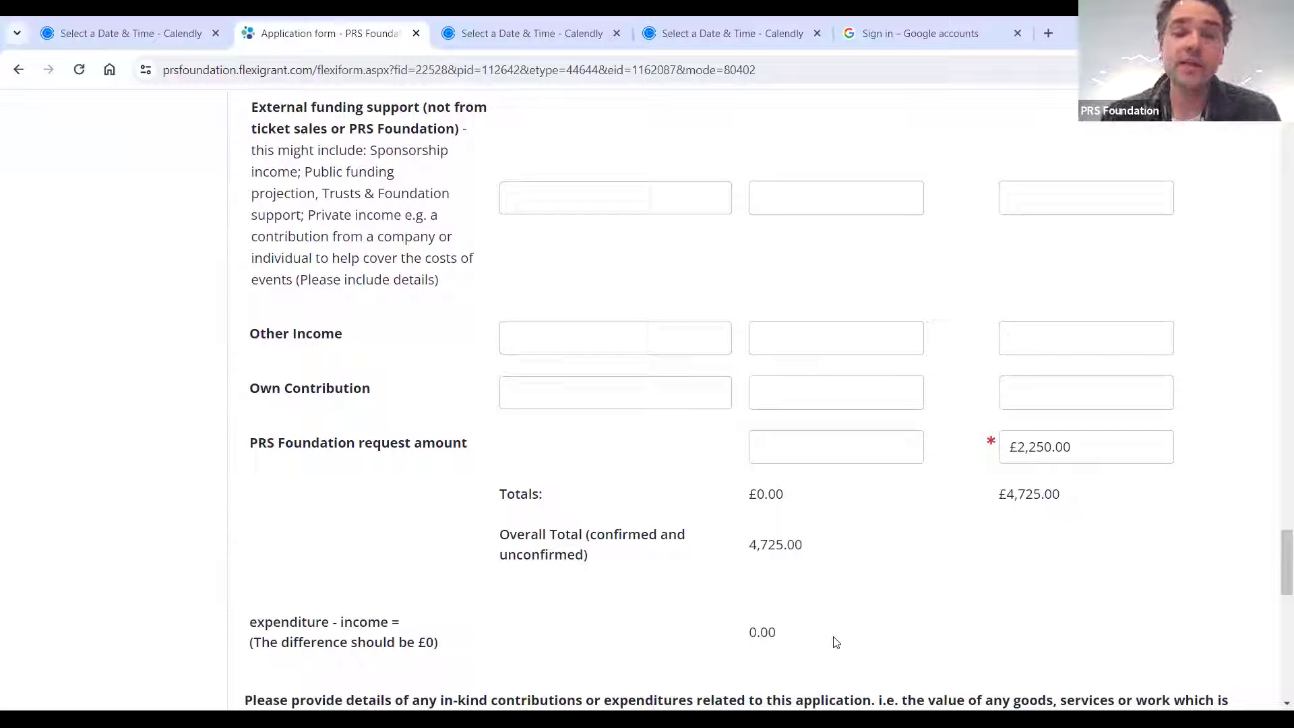
scroll(836, 642, down, 1)
Read the in-kind contributions question with its example answer and the guidance on access-related top-up funding needs
scroll(835, 640, down, 3)
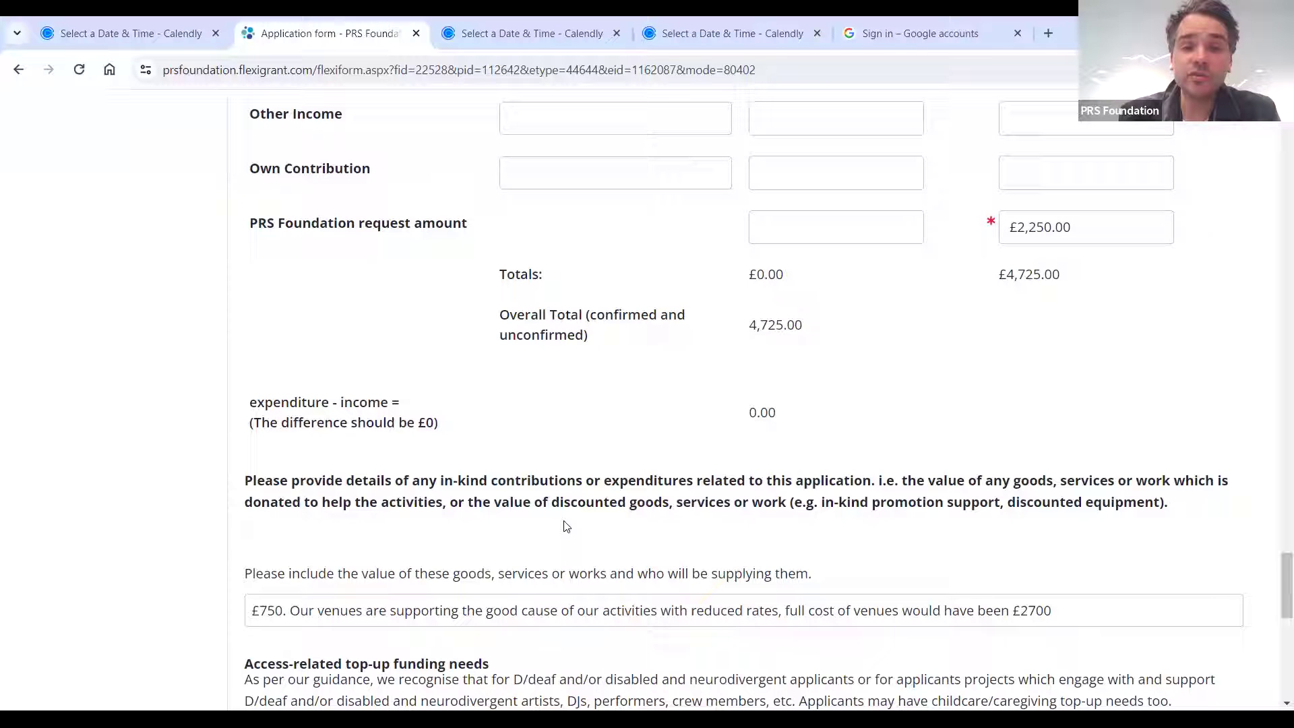
scroll(566, 527, down, 1)
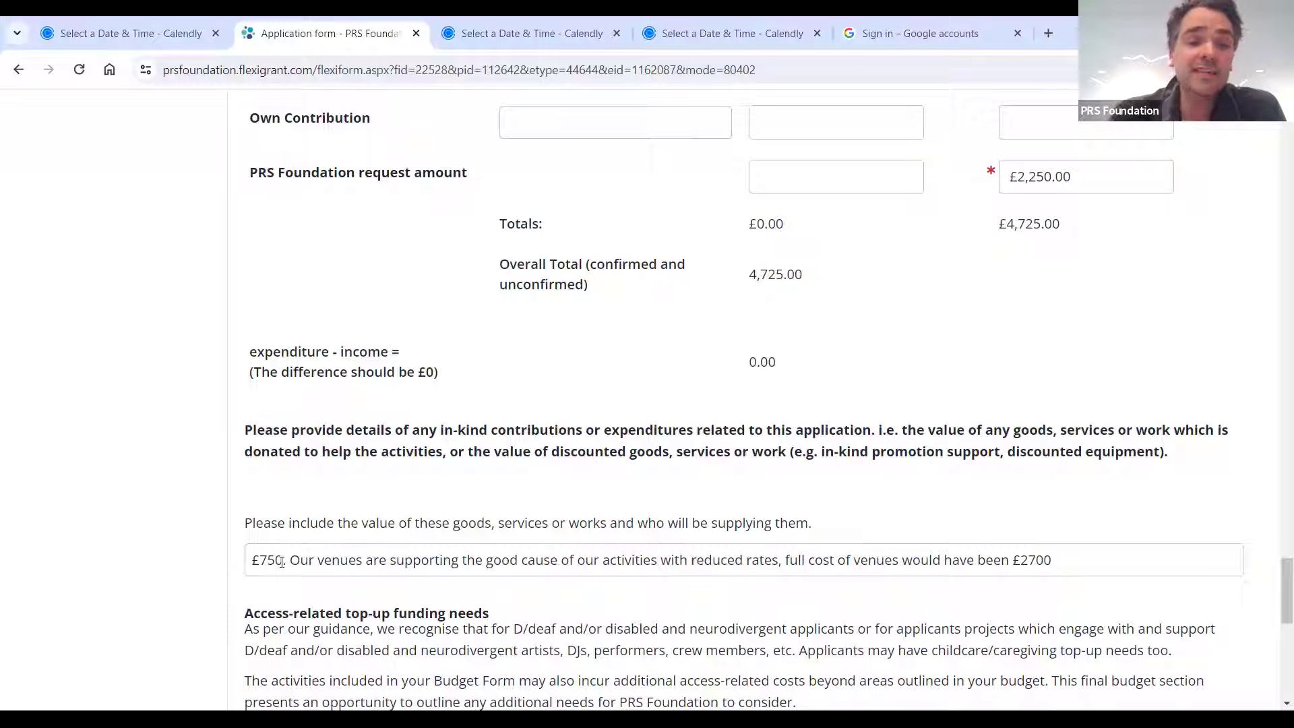
scroll(282, 562, down, 4)
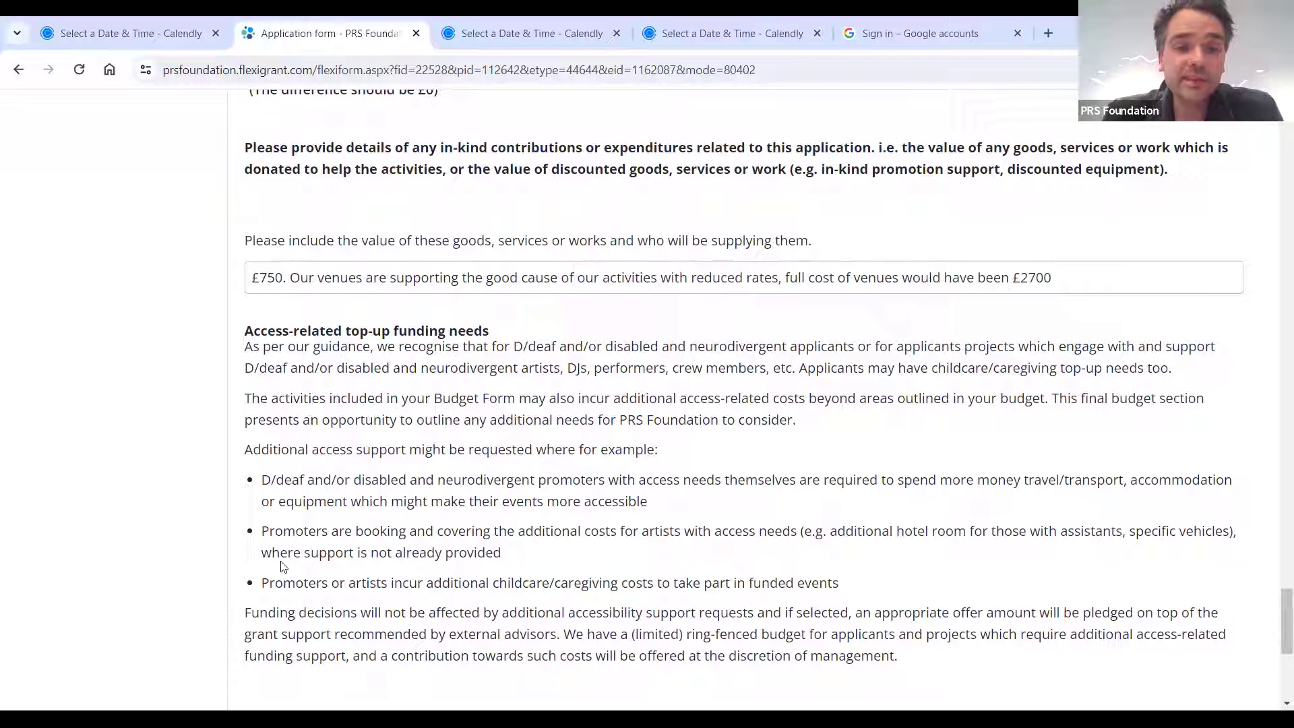
scroll(283, 567, down, 1)
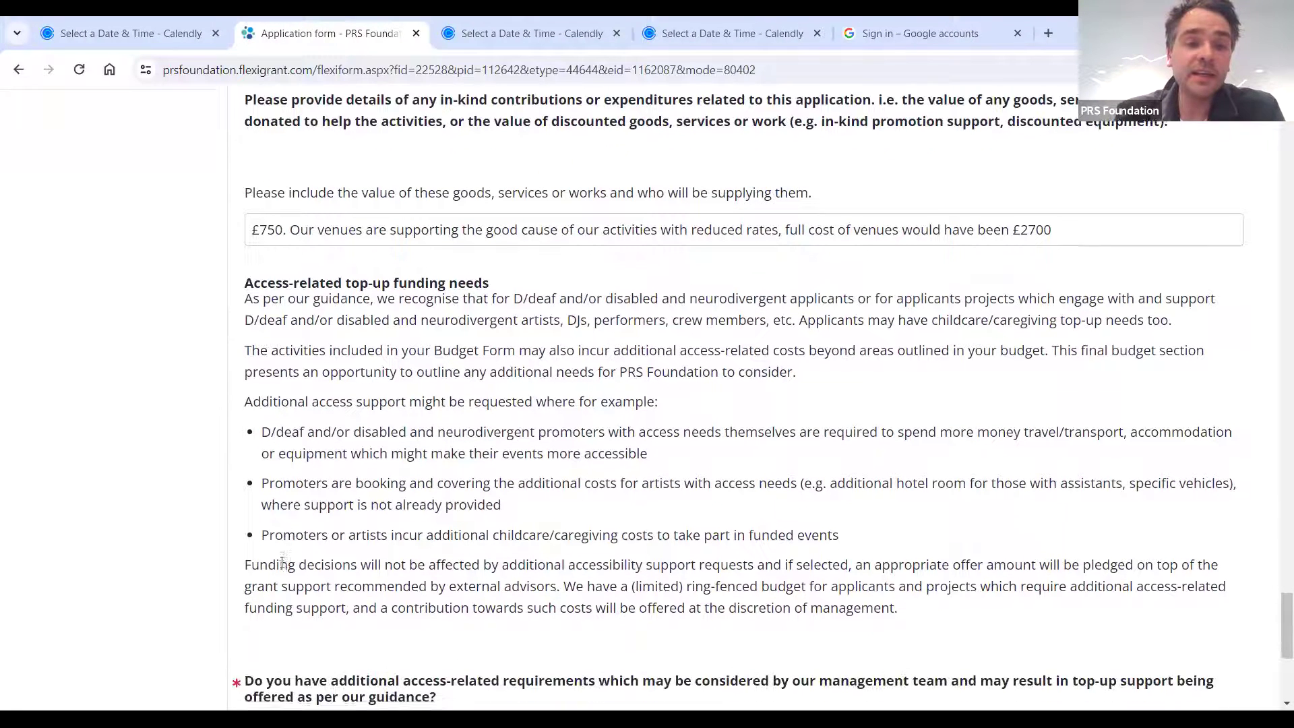